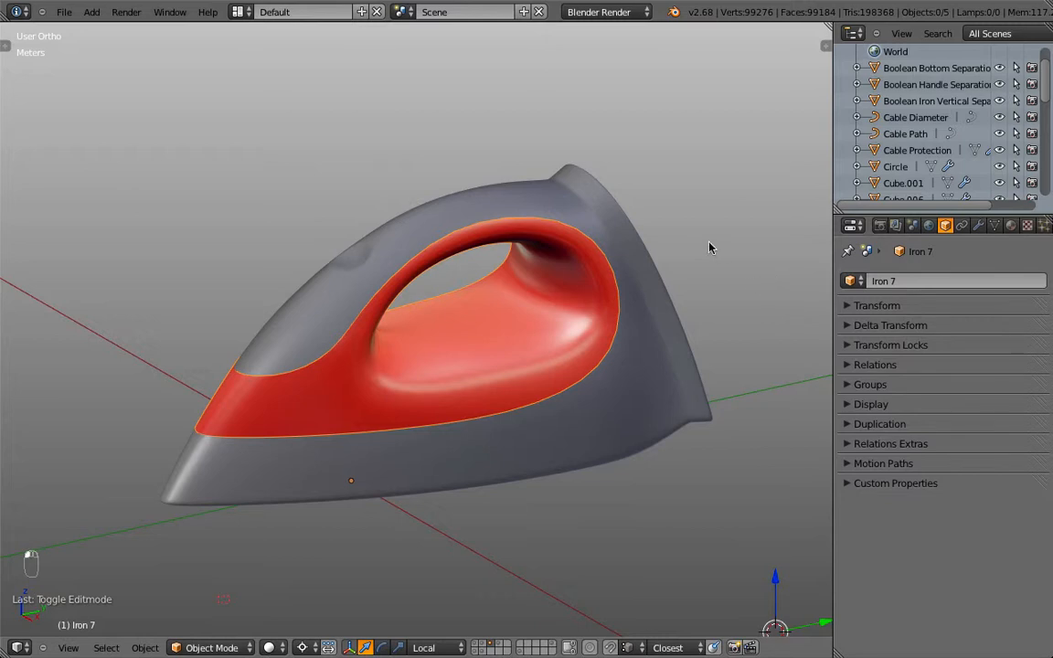
Turn off Matcap shading in the 3D viewport's display settings.
key("n")
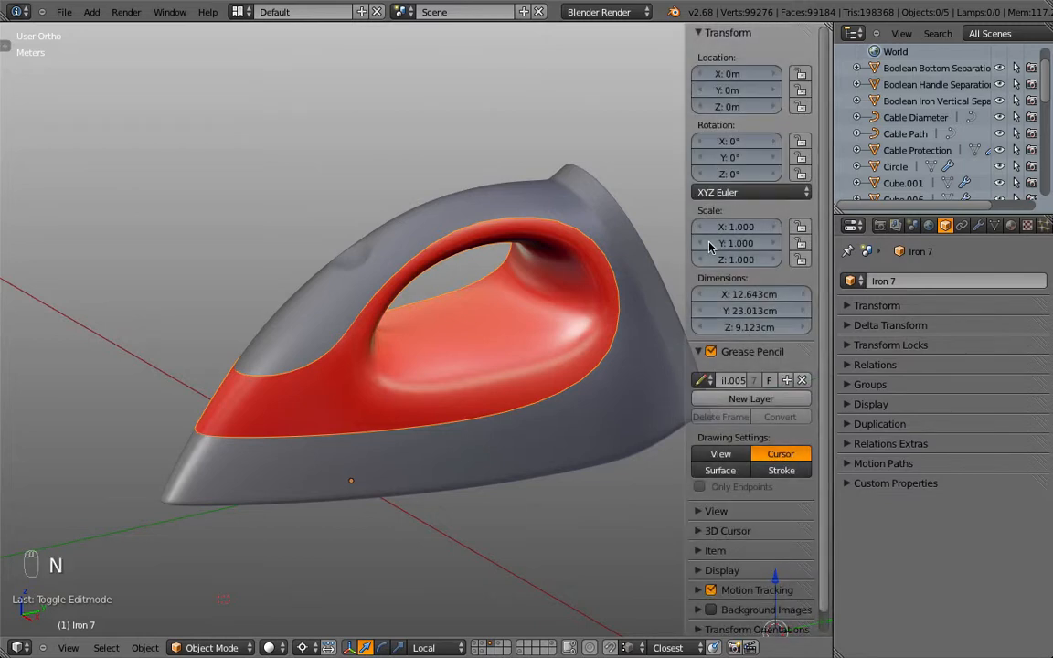
left_click(697, 352)
left_click(698, 33)
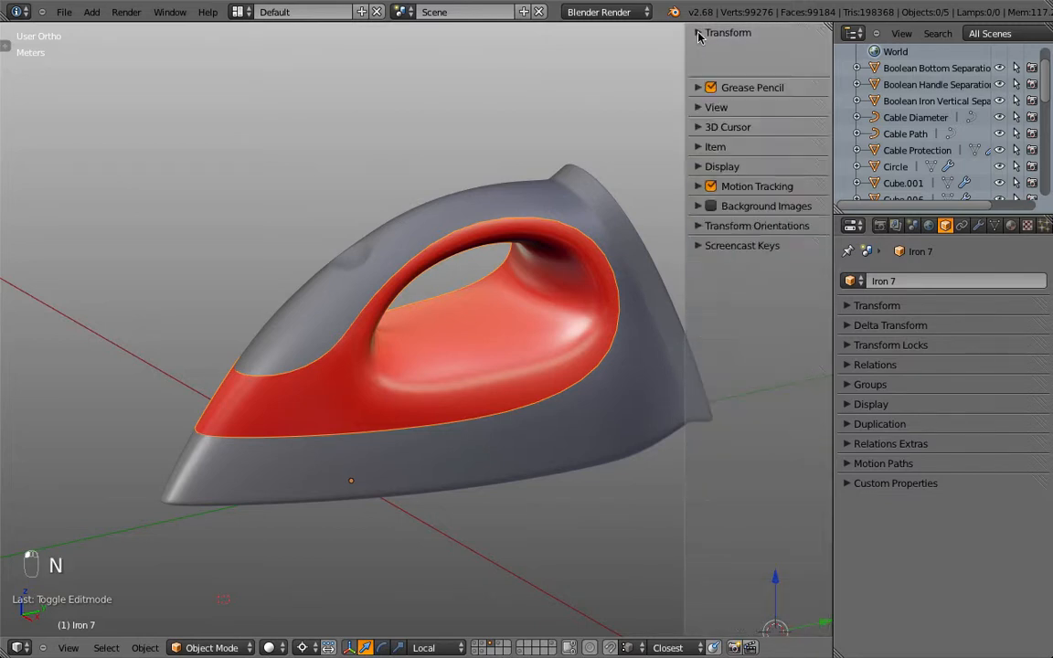
left_click(699, 132)
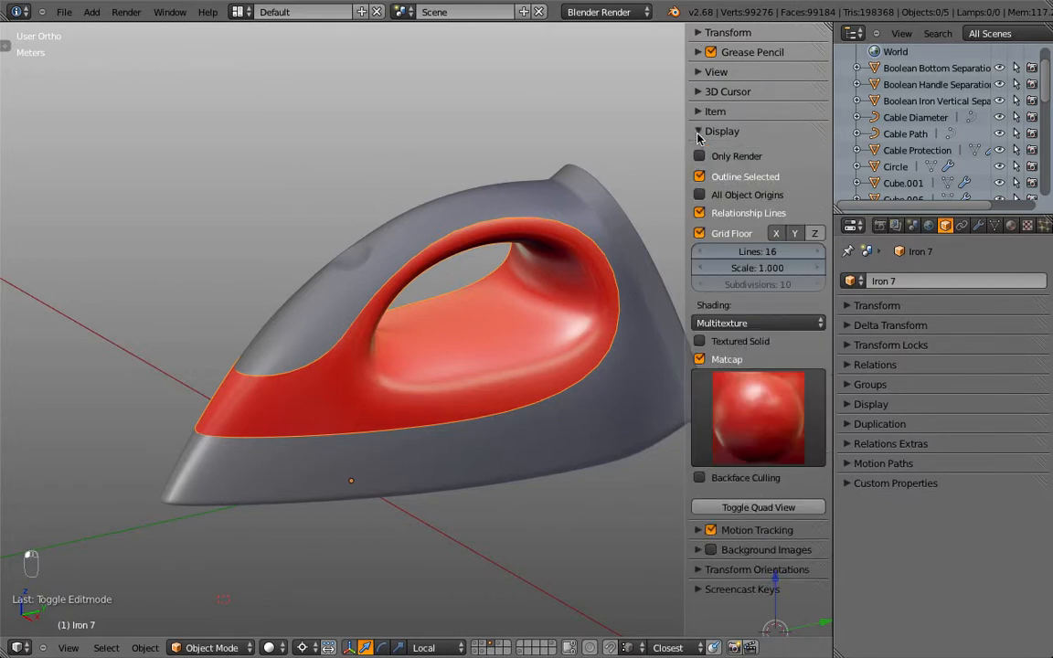
left_click(699, 360)
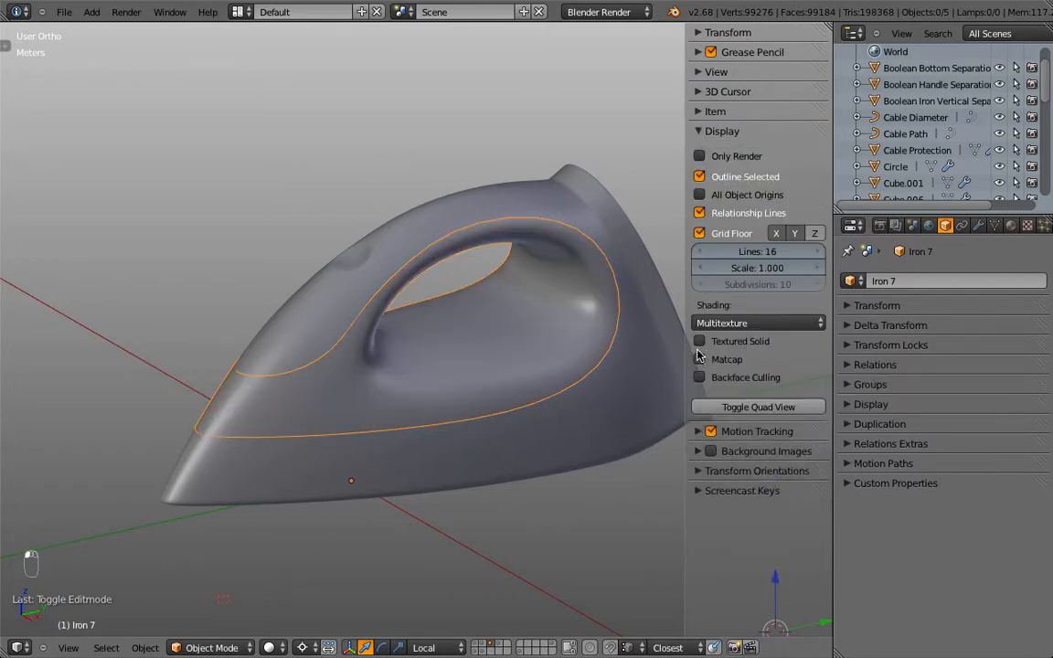
left_click(698, 132)
middle_click_drag(678, 108, 533, 190)
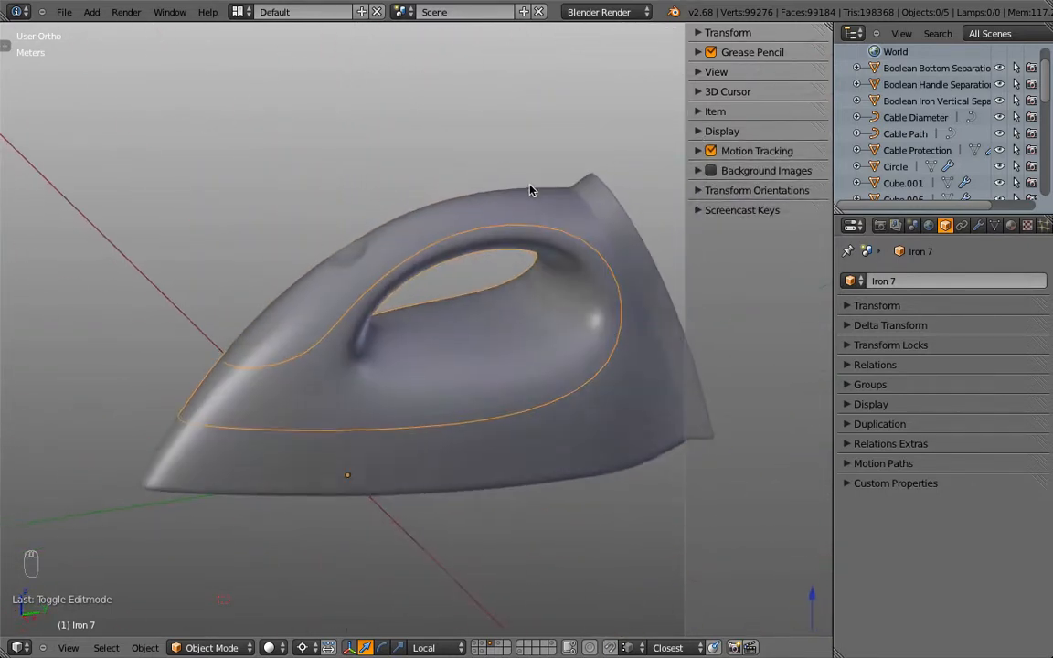
left_click(494, 215)
left_click(622, 362)
right_click(635, 372)
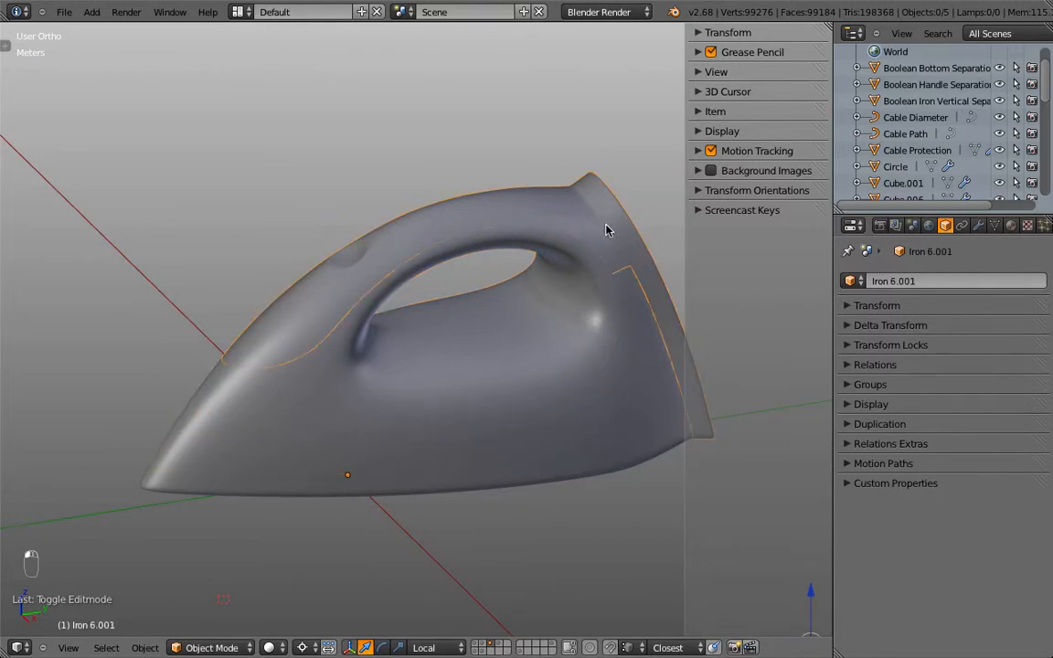
right_click(513, 251, "shift")
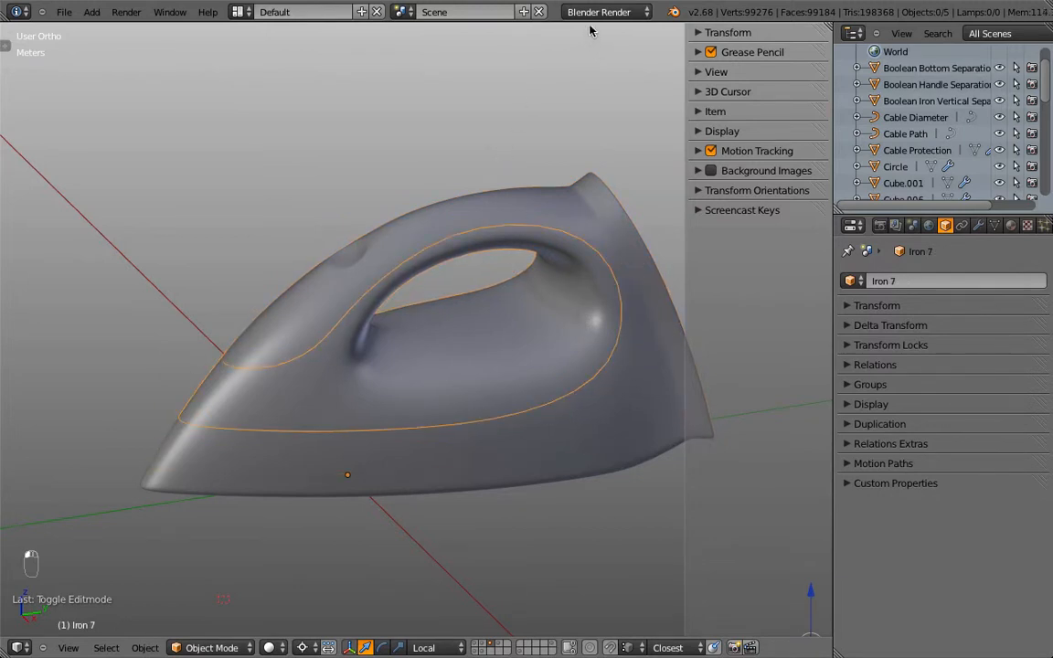
Switch the render engine to Cycles Render and deselect all objects.
left_click(640, 14)
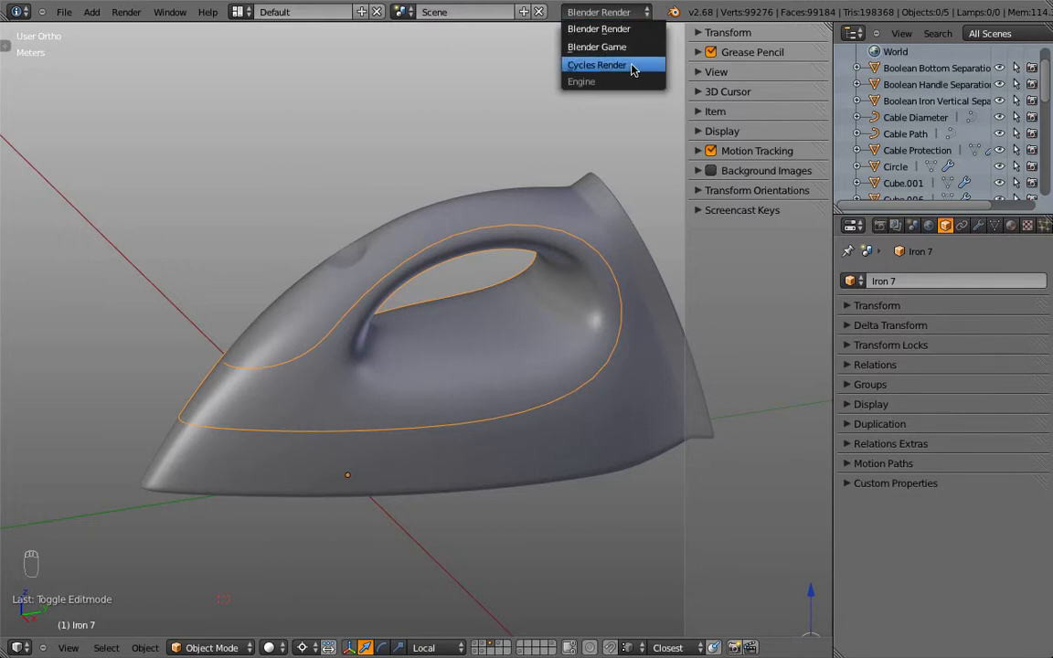
left_click(632, 71)
middle_click_drag(557, 274, 420, 221)
key("a")
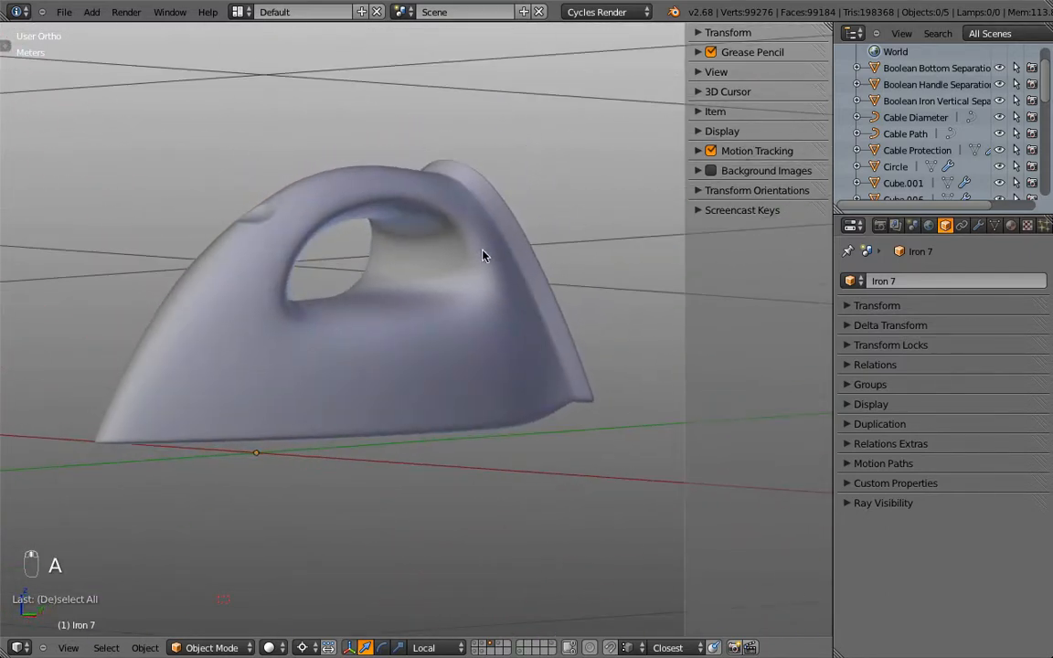
Add a new material named Blue to the handle inlay object, Iron 7.
middle_click_drag(484, 256, 260, 315)
right_click(375, 165)
key("z")
right_click(275, 287)
key("z")
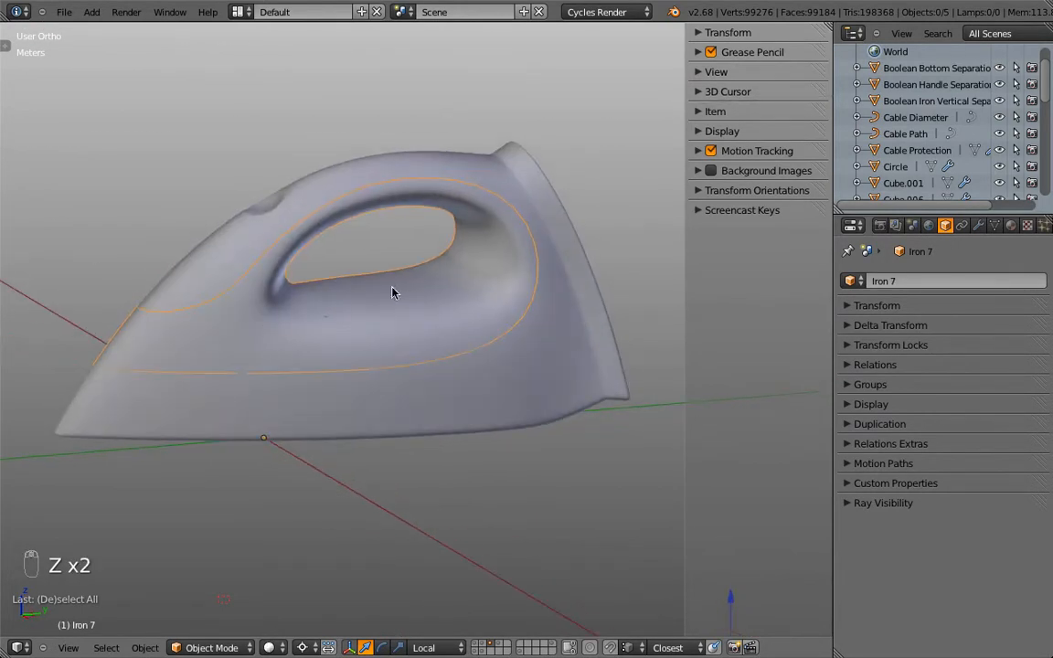
left_click(1011, 228)
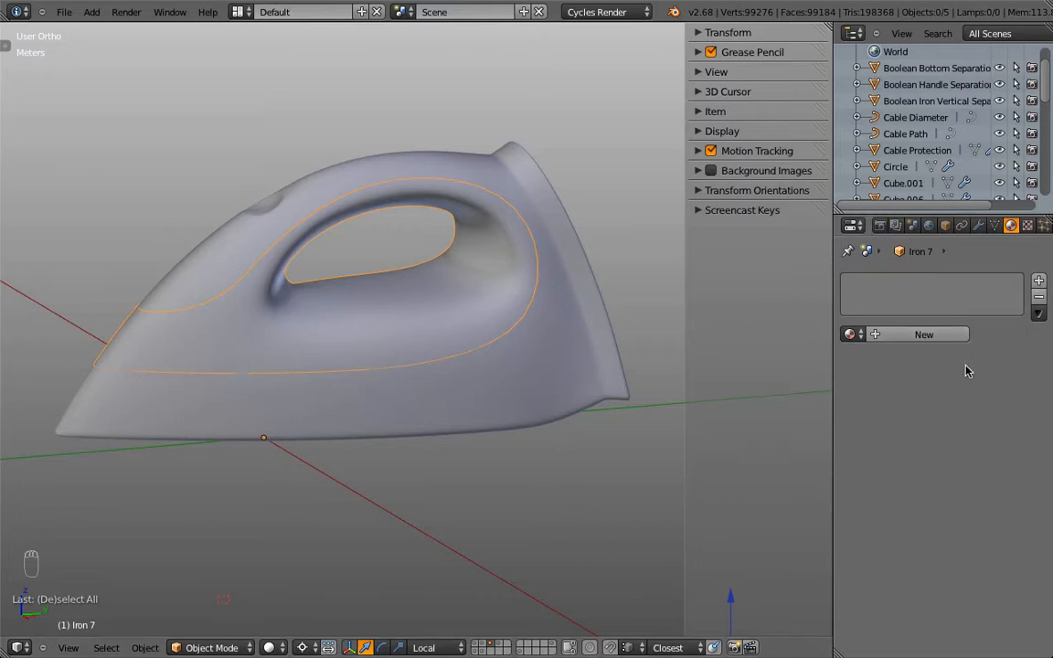
left_click(923, 335)
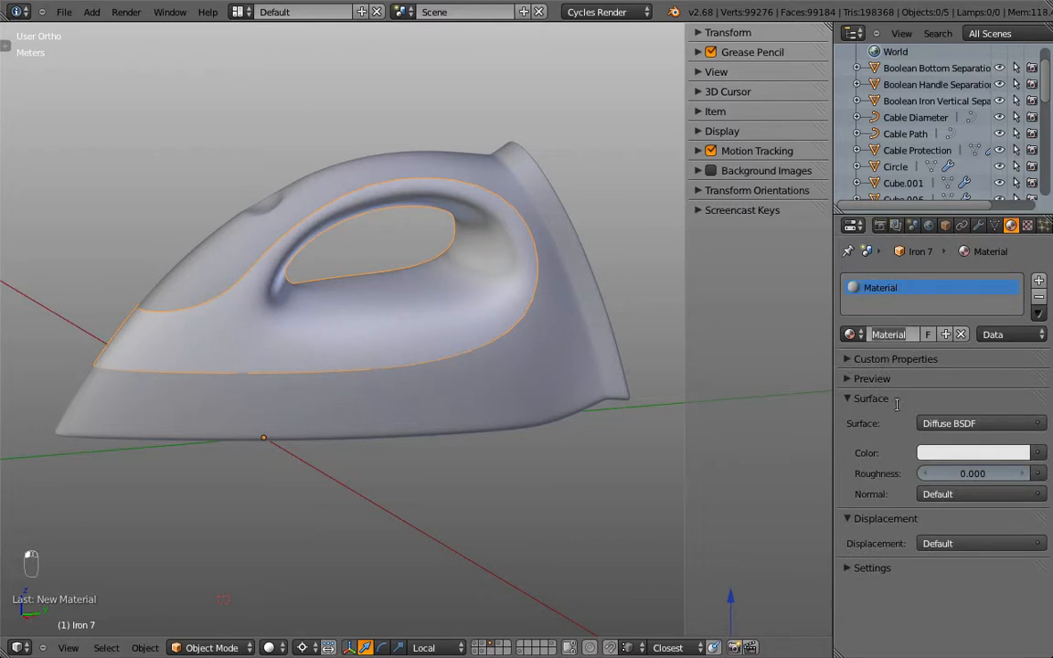
type("G")
type("lue")
key("BackSpace")
key("BackSpace")
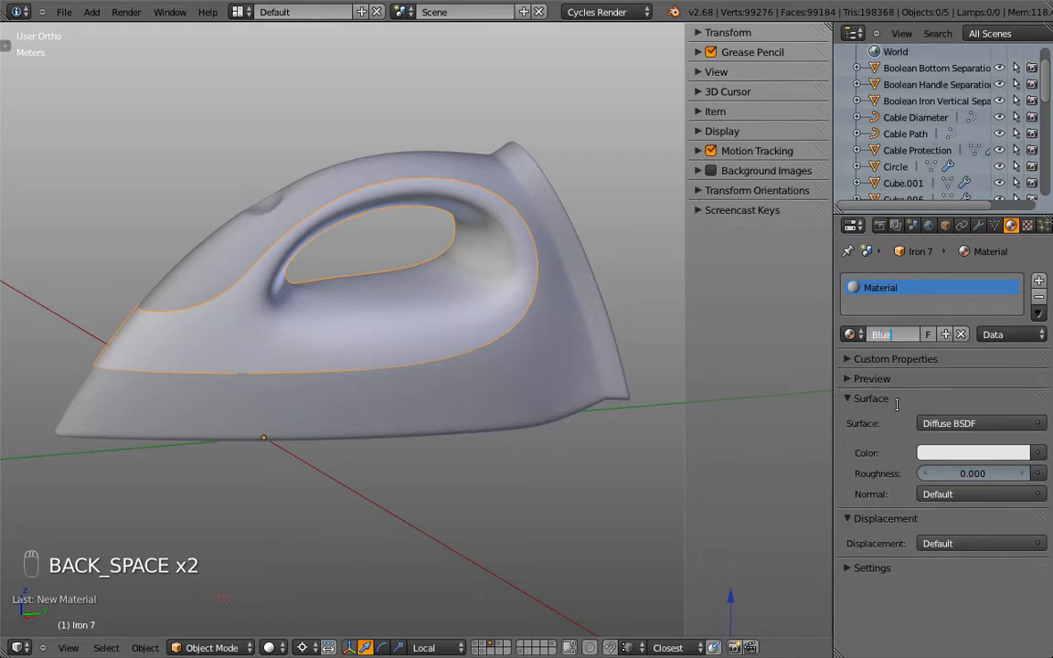
key("Return")
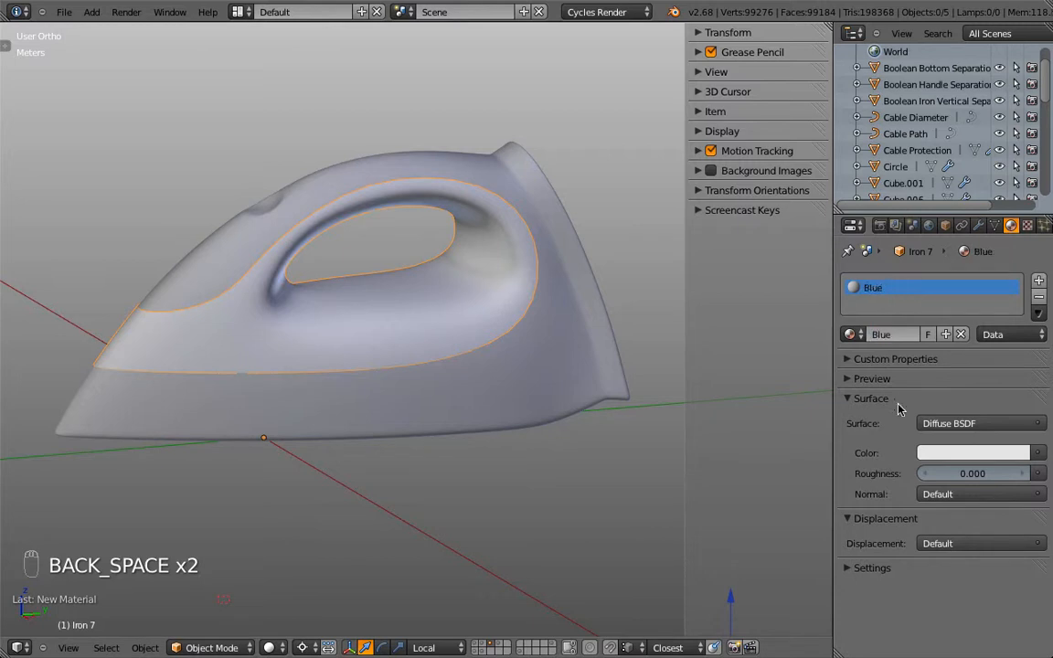
Set the Blue material's diffuse colour to a light blue of about R 0.368, G 0.563, B 0.800.
left_click(965, 453)
left_click(956, 240)
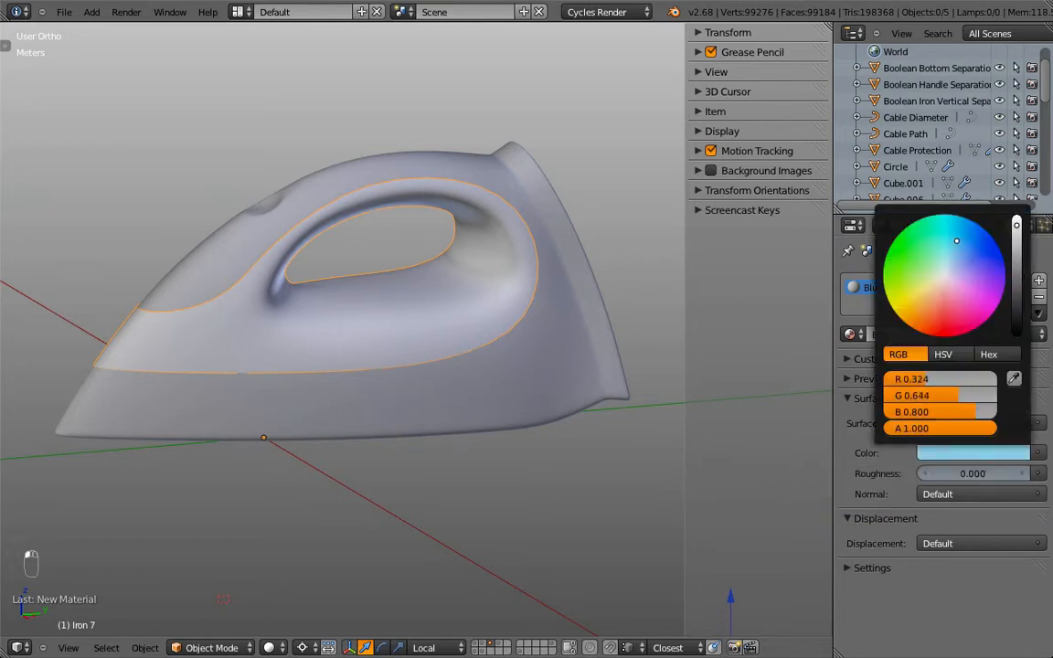
left_click_drag(955, 240, 967, 247)
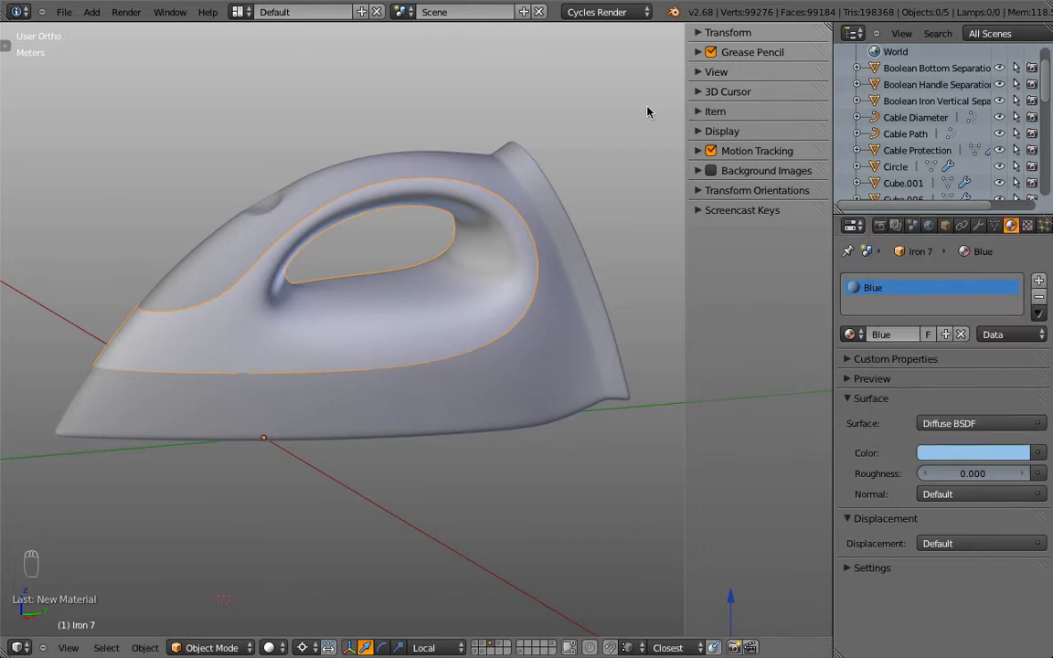
Copy the Blue material's diffuse colour to its viewport colour in the material settings.
left_click(848, 569)
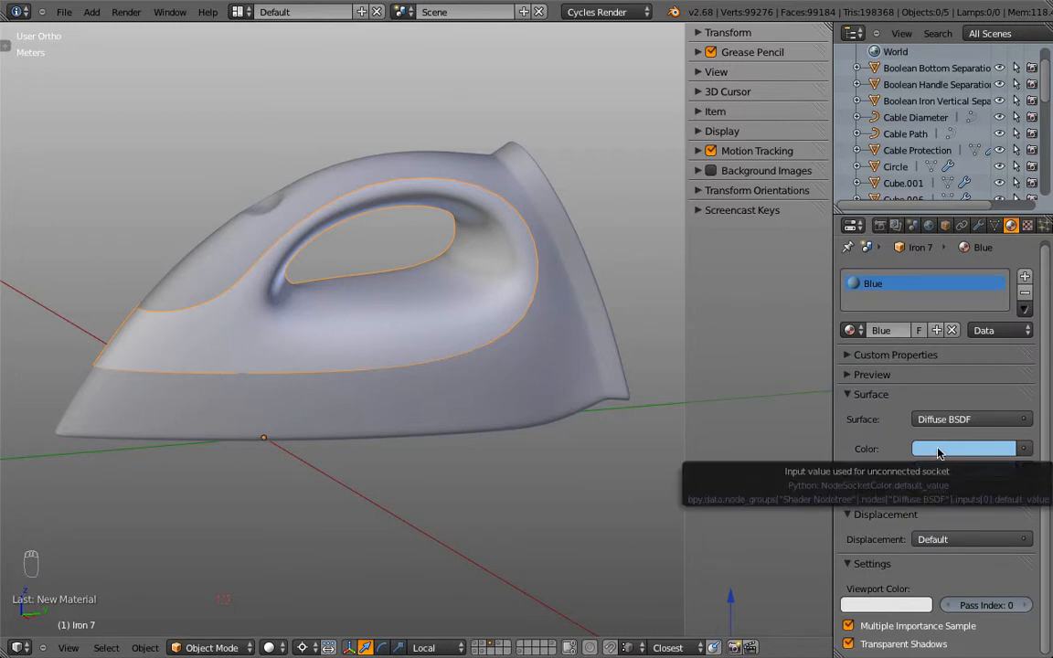
key("super")
key("c")
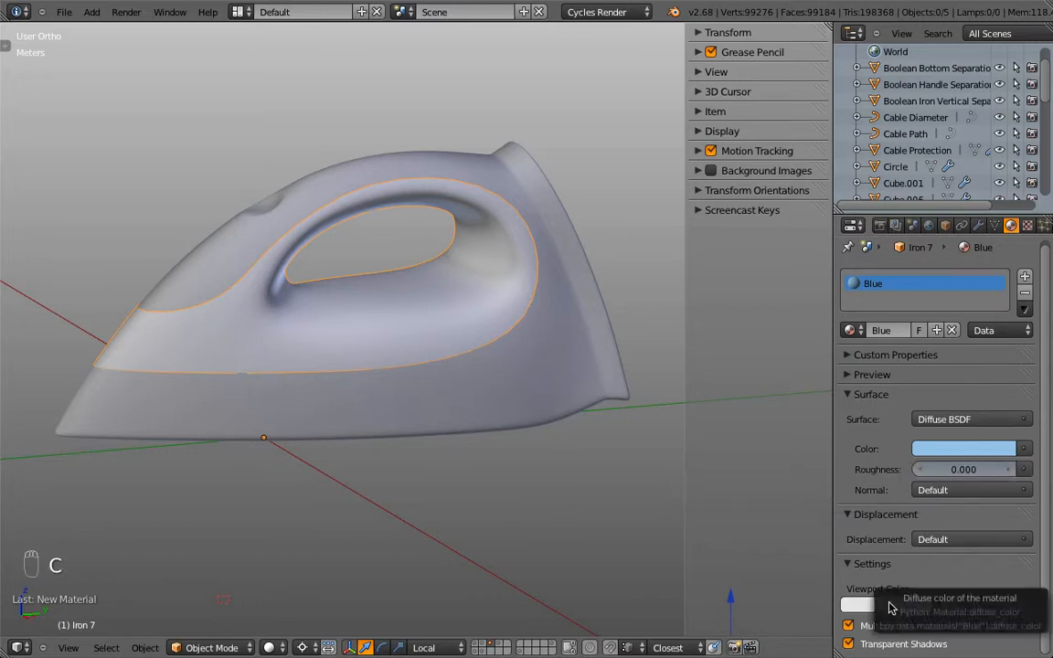
key("super")
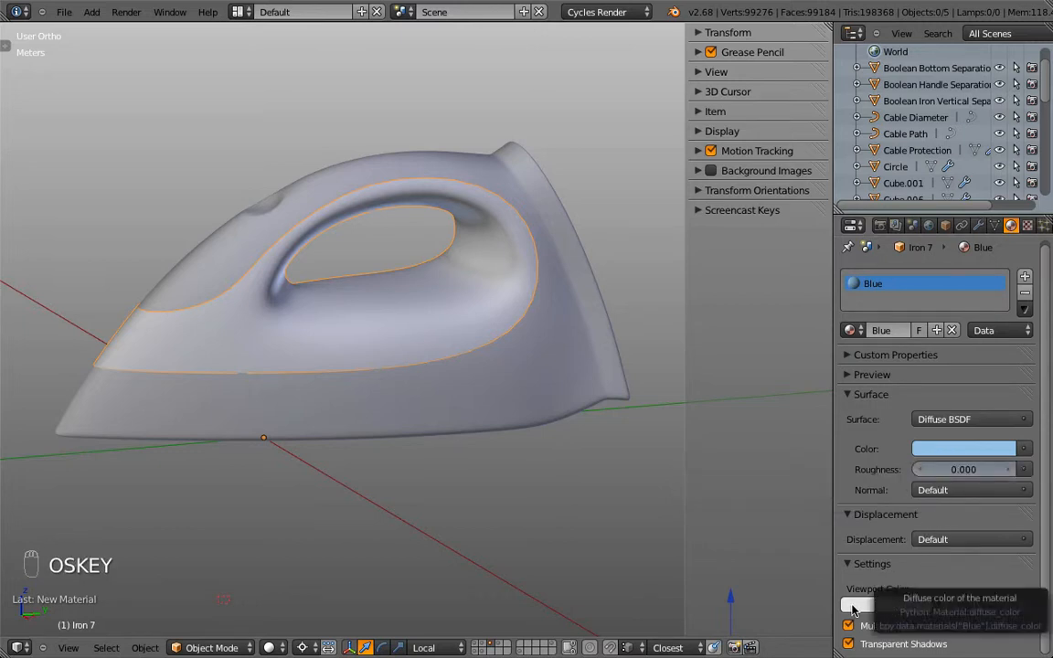
key("super+v")
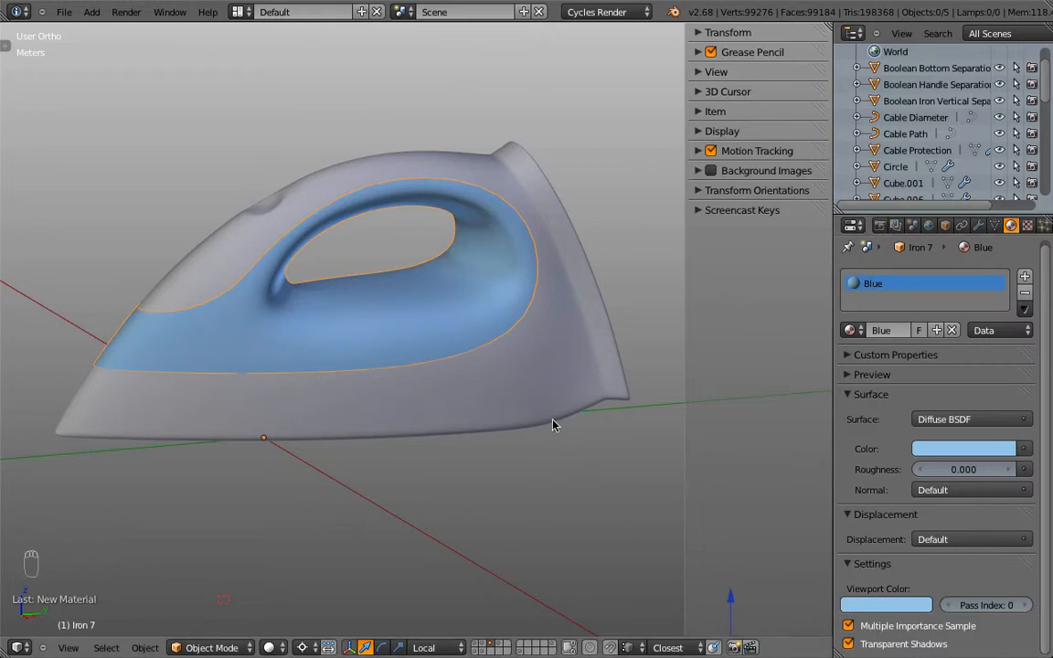
middle_click_drag(552, 420, 506, 426)
right_click(505, 426)
right_click(539, 312)
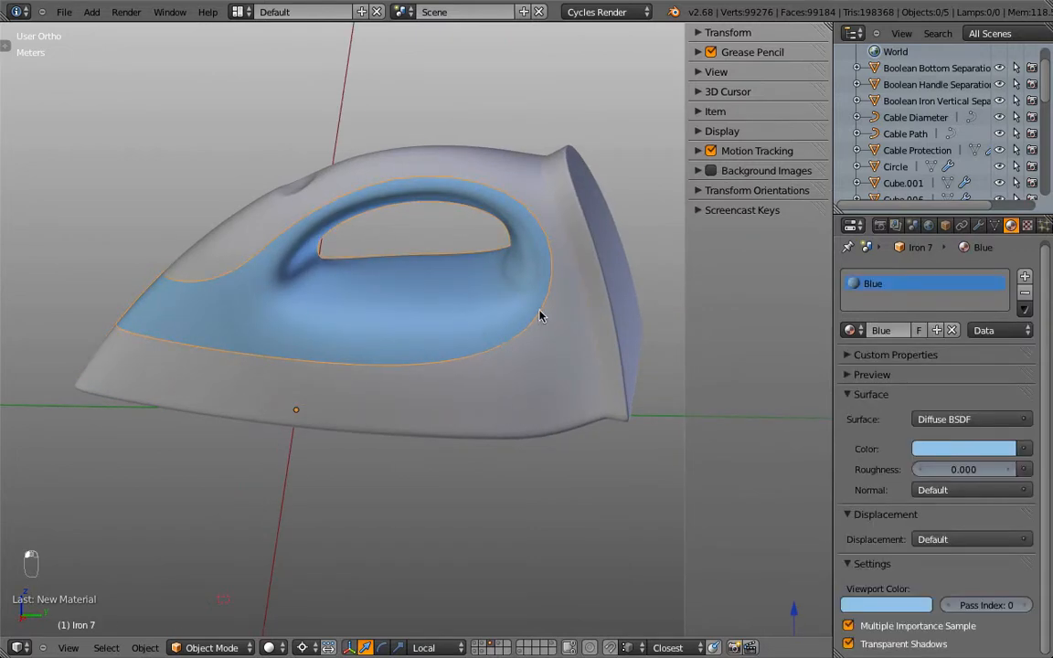
middle_click_drag(369, 493, 420, 471)
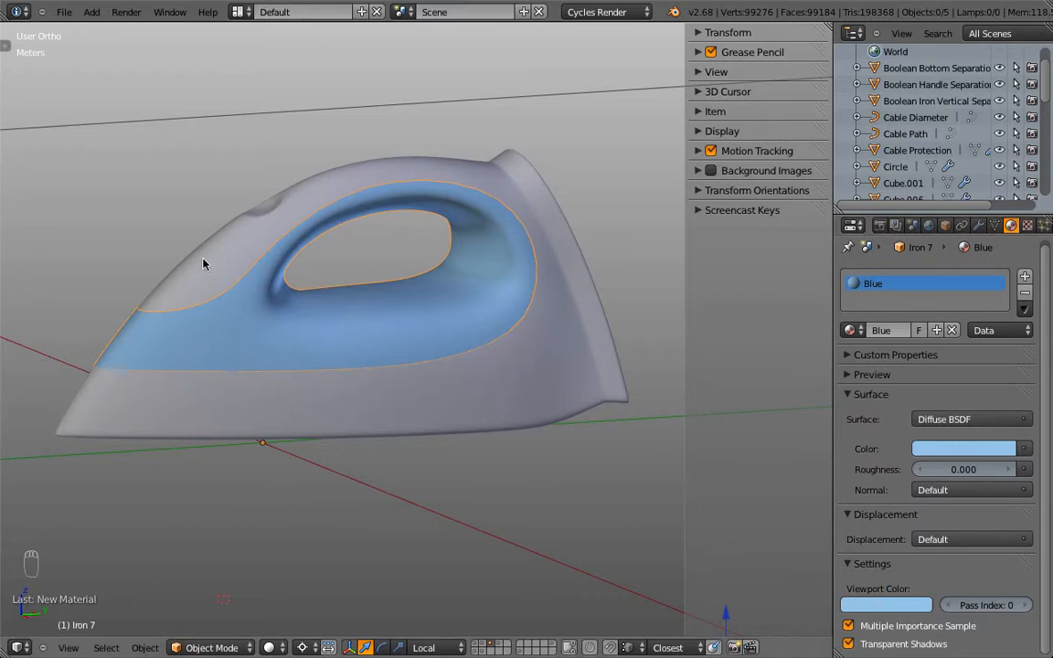
Try a yellow-green viewport colour on the Blue material, and restore the copied light blue.
left_click(882, 605)
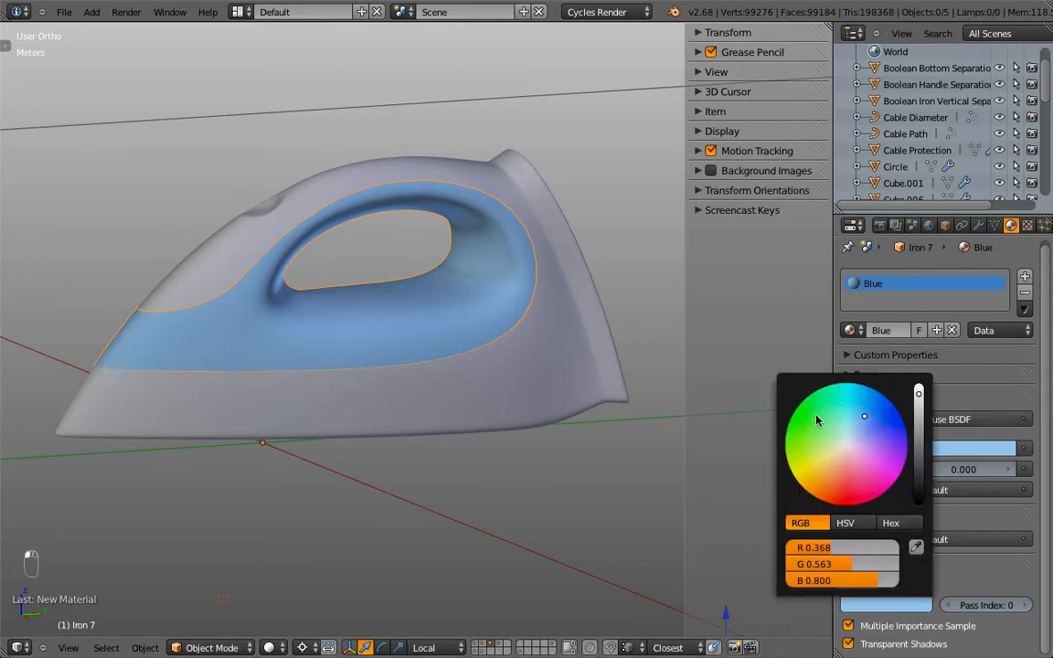
left_click(793, 460)
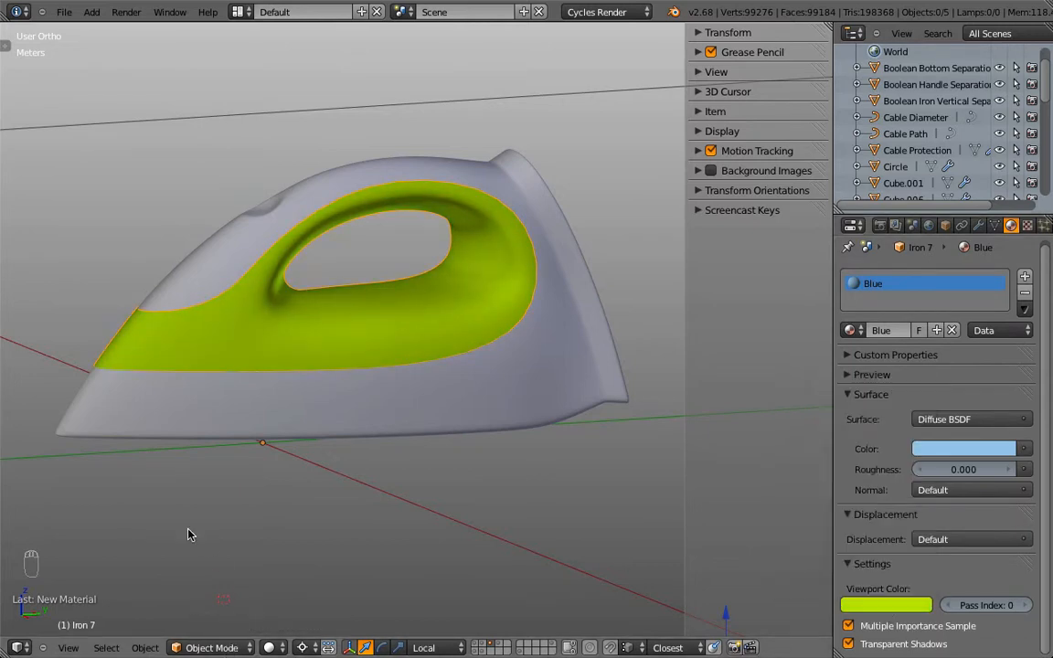
key("super+v")
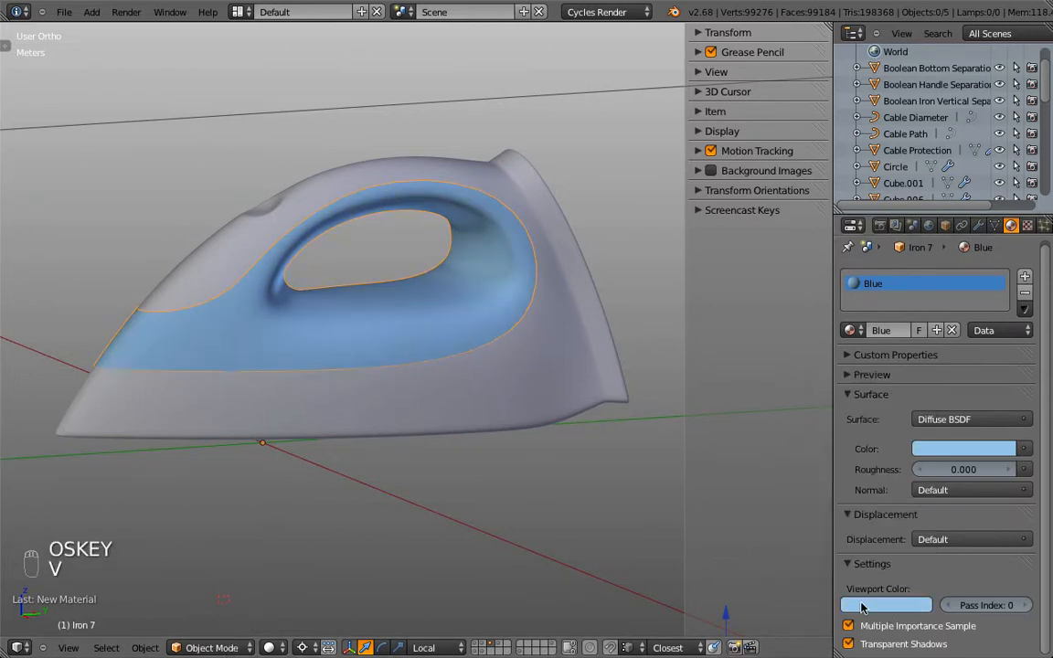
Give the iron's base strip, Iron 6.002, a new material with a dark grey diffuse colour of RGB 0.070, and copy it to the viewport colour.
right_click(539, 403)
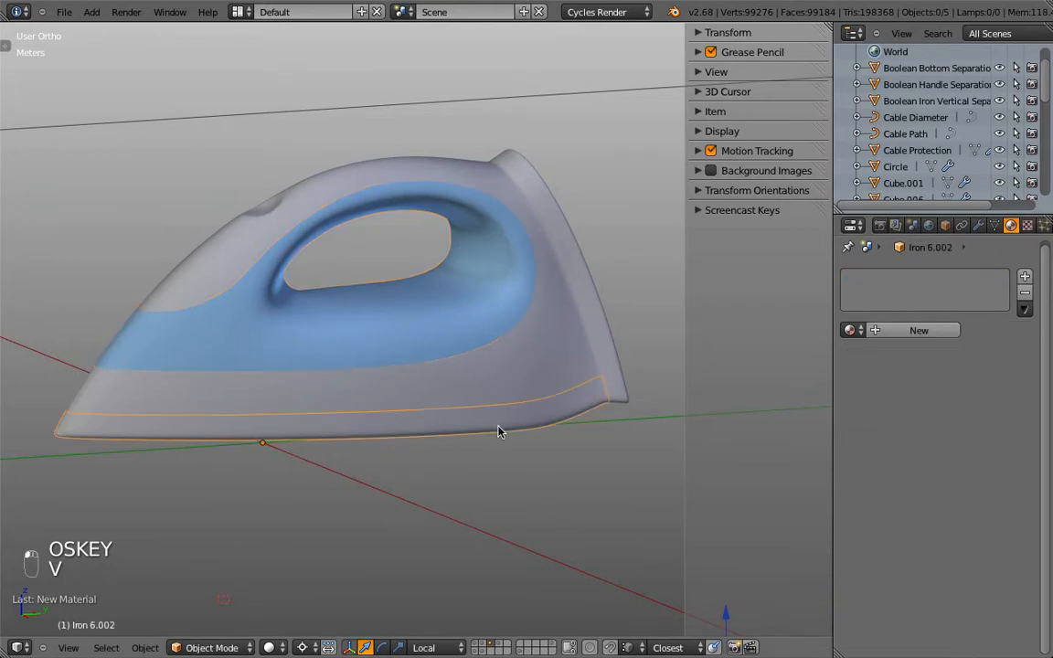
left_click(920, 331)
left_click(956, 448)
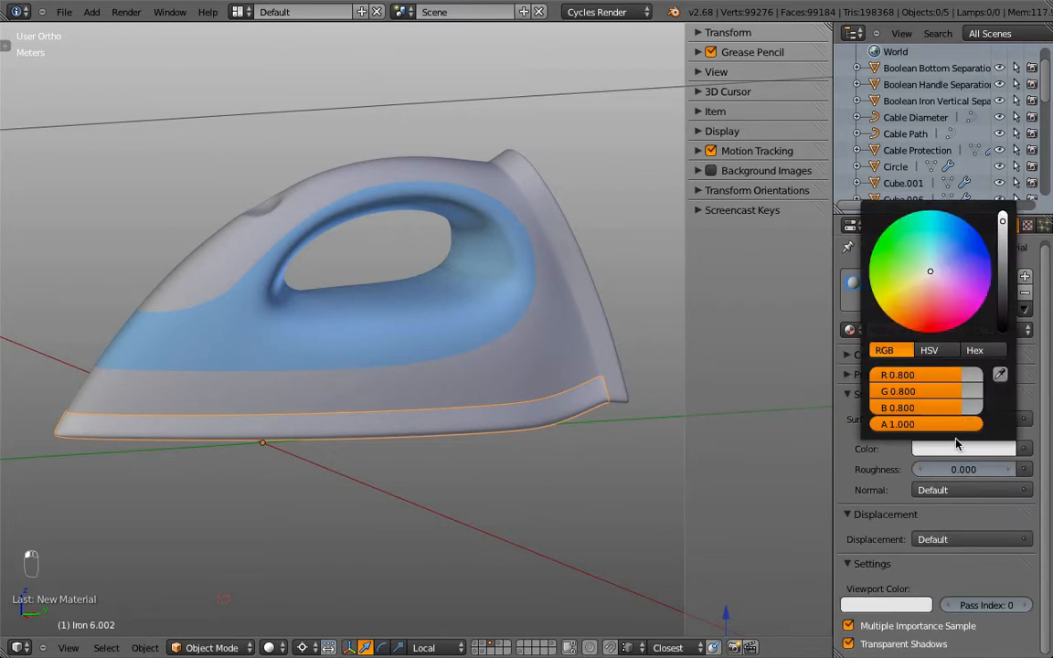
left_click_drag(1003, 292, 1002, 296)
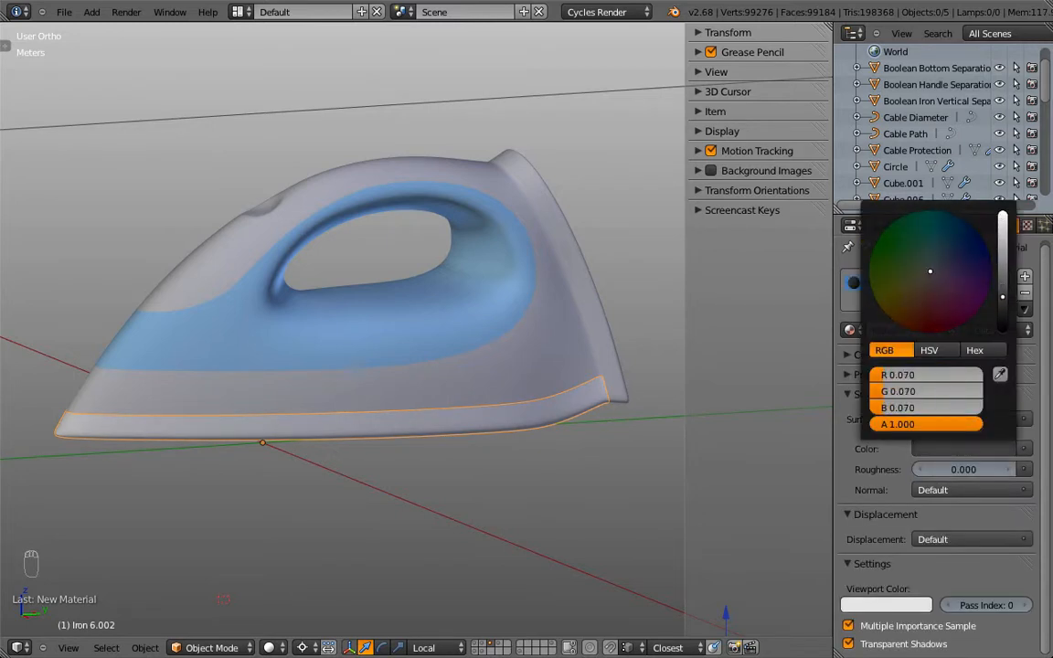
key("super+c")
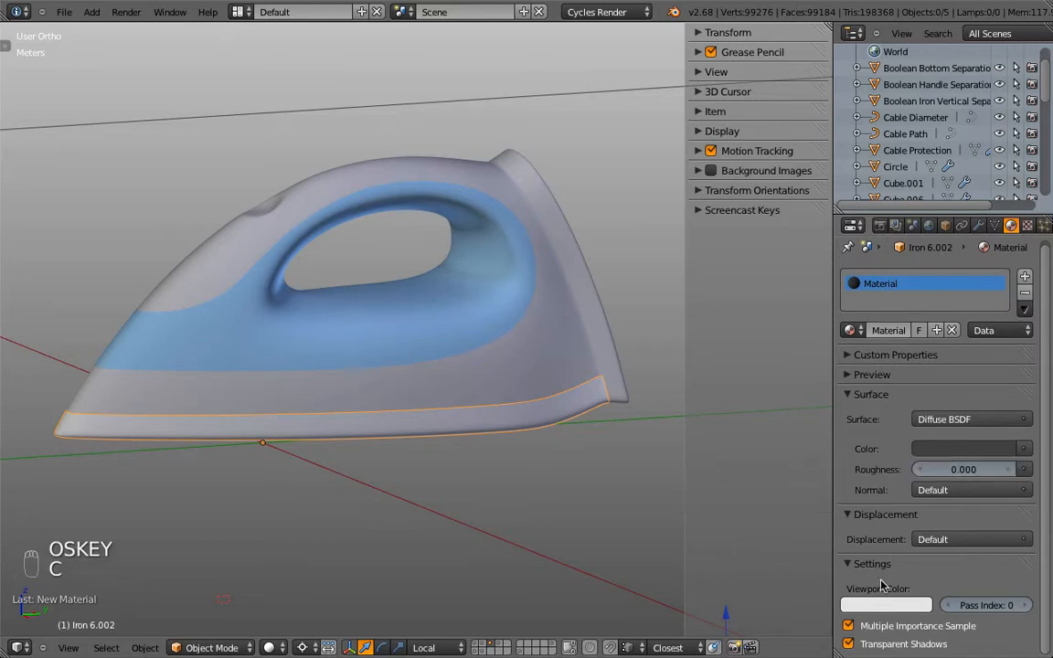
key("super+v")
Add a new material named White to the lower body part, Iron 6.003, between the blue inlay and the dark base.
right_click(563, 329)
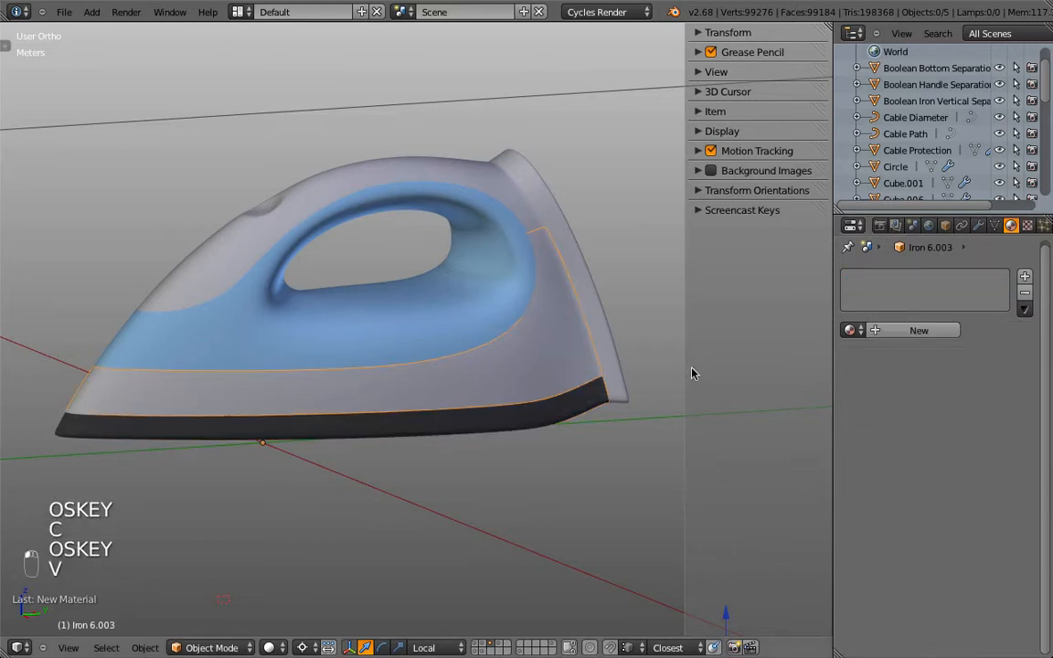
left_click(919, 330)
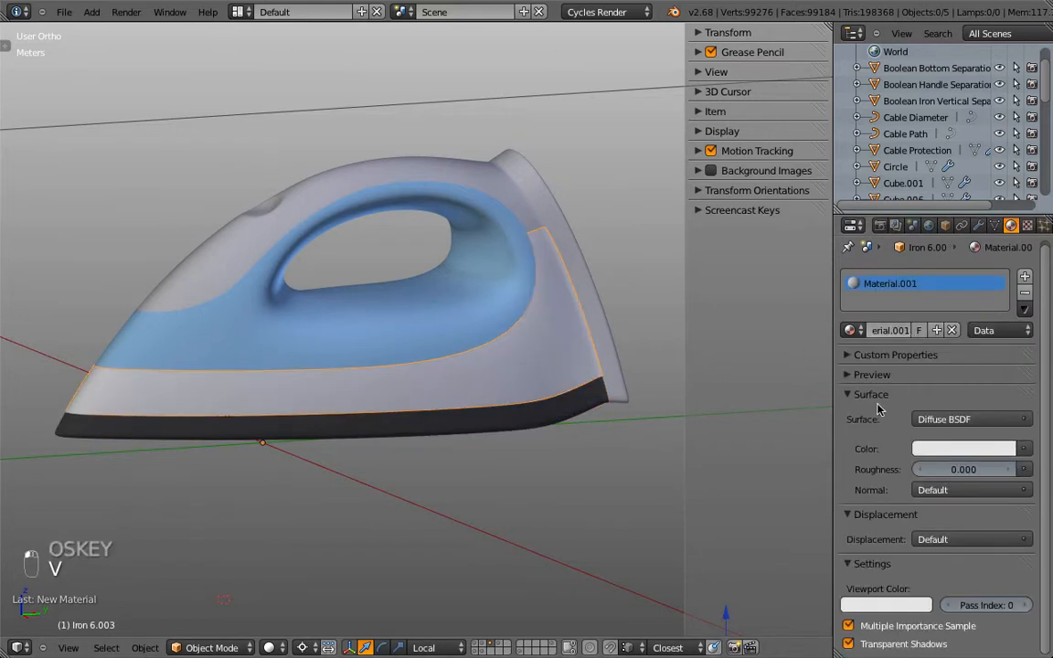
left_click(936, 451)
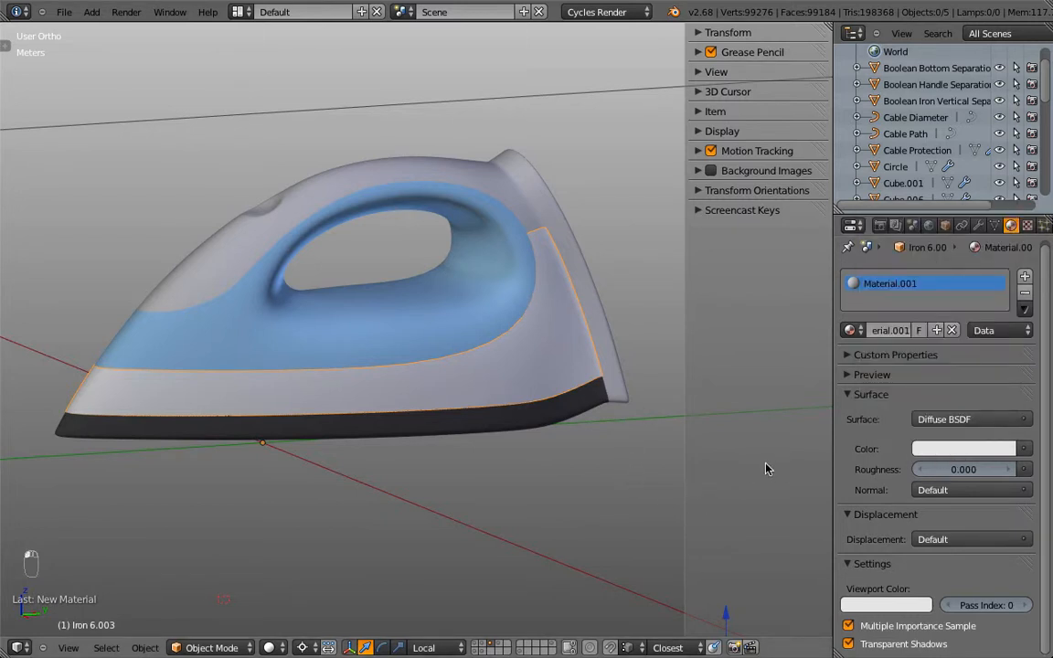
right_click(501, 275)
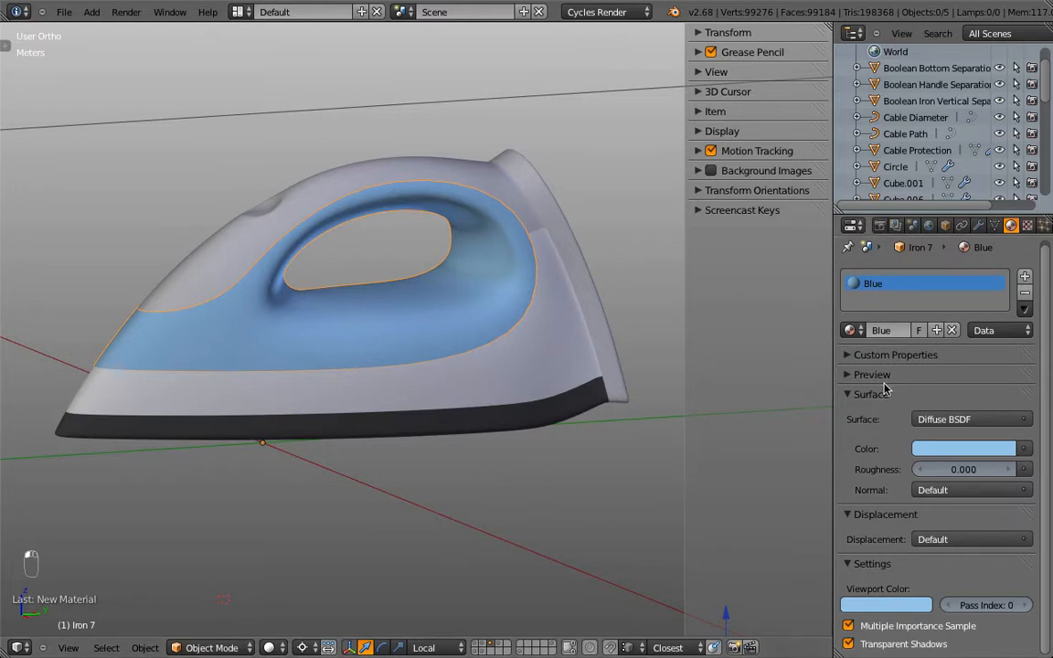
right_click(554, 357)
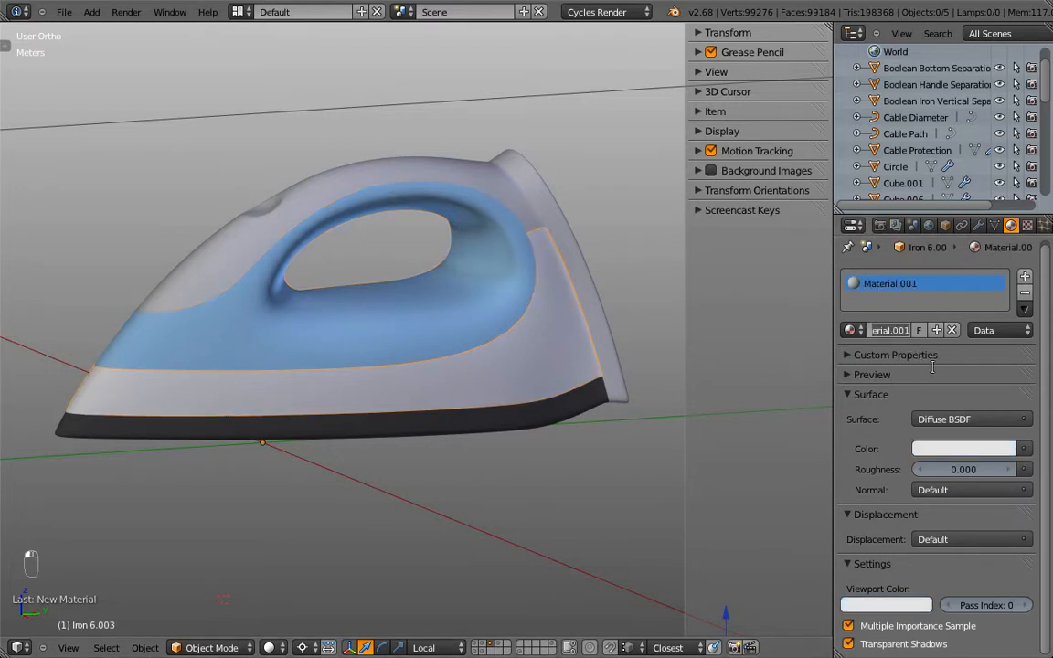
type("White")
key("Return")
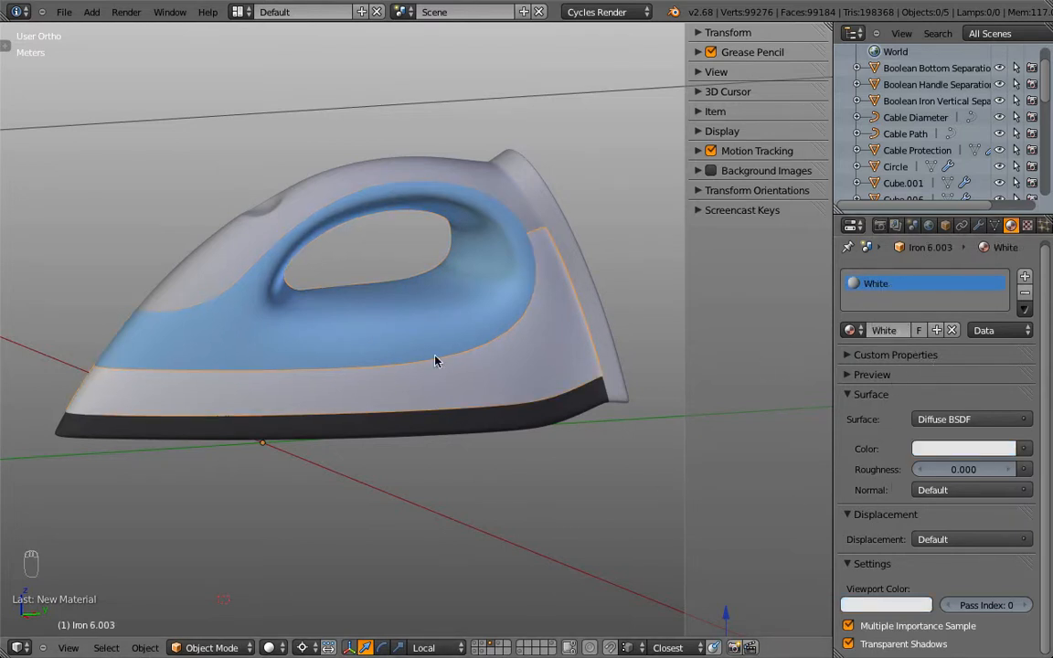
Rename the material of the iron's base strip, Iron 6.002, as Dark Plastic.
right_click(465, 424)
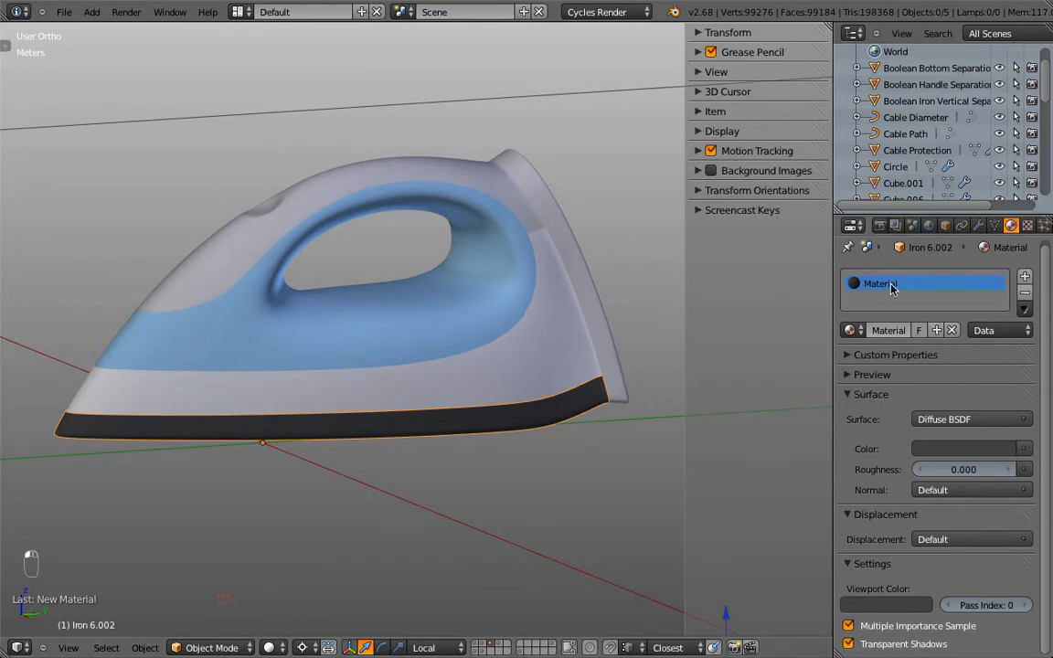
double_click(888, 329)
type("D")
type("ark Plastic")
key("Return")
Assign the existing White material to the iron's upper body part, Iron 6.001.
right_click(488, 326)
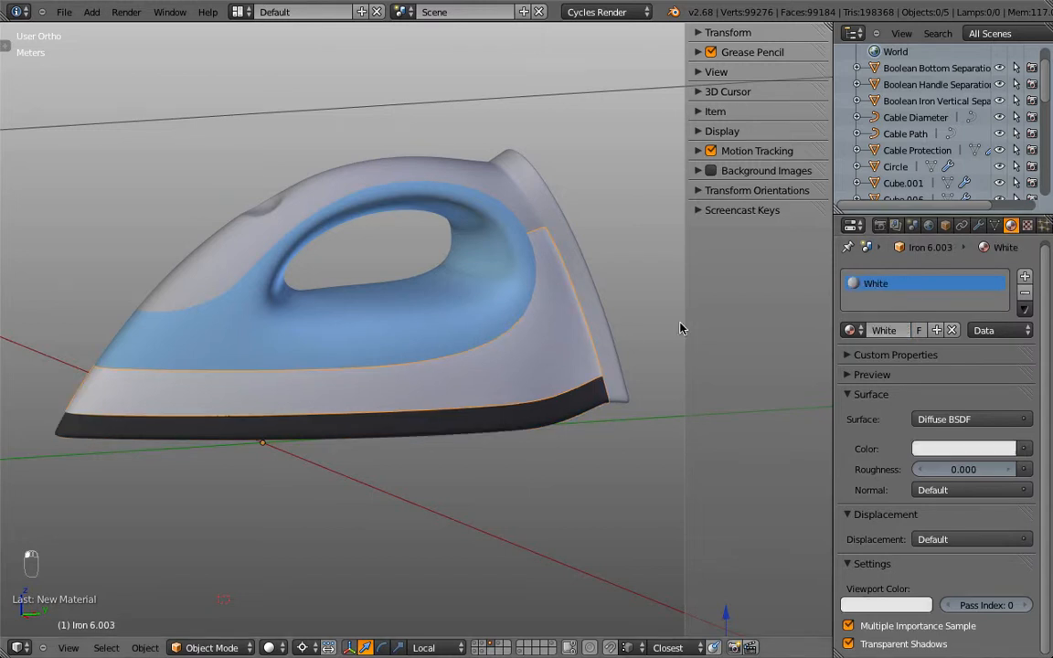
right_click(308, 190)
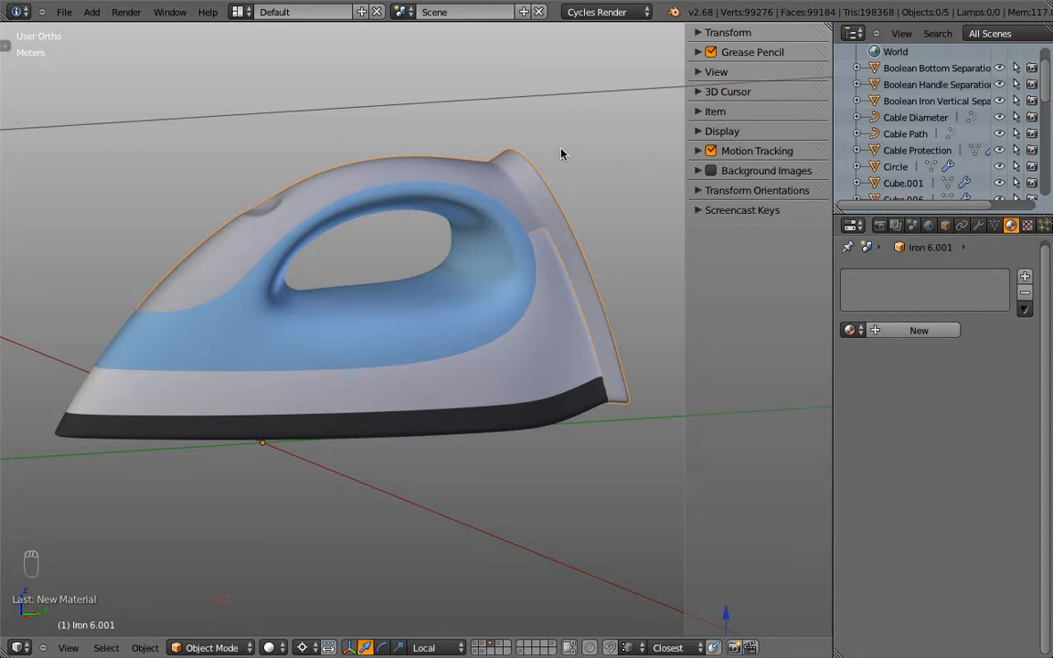
key("z")
key("z")
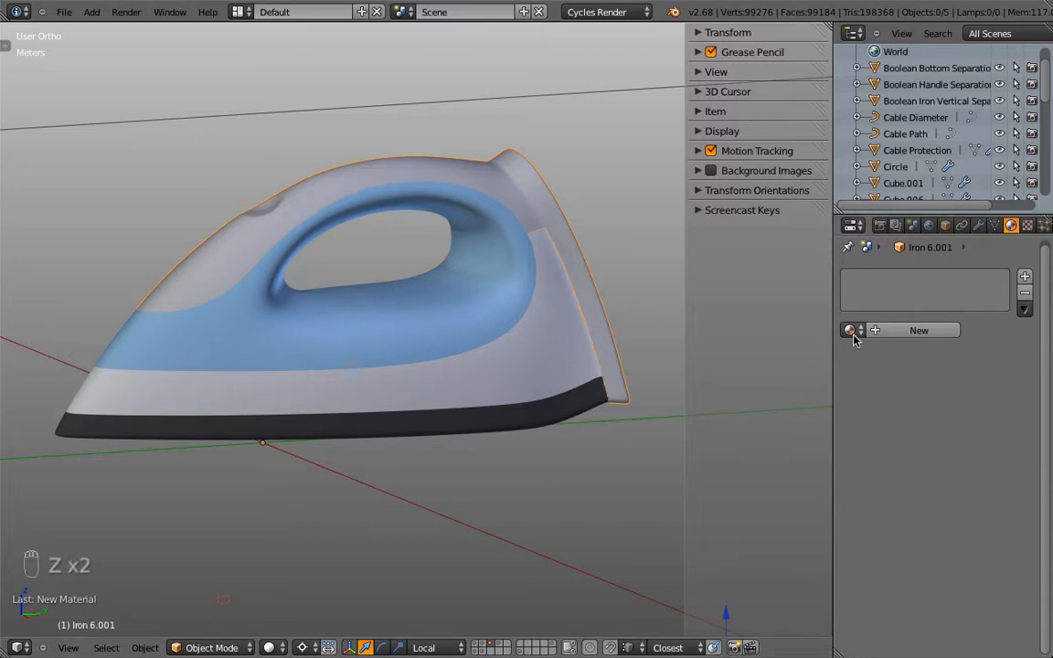
left_click(854, 331)
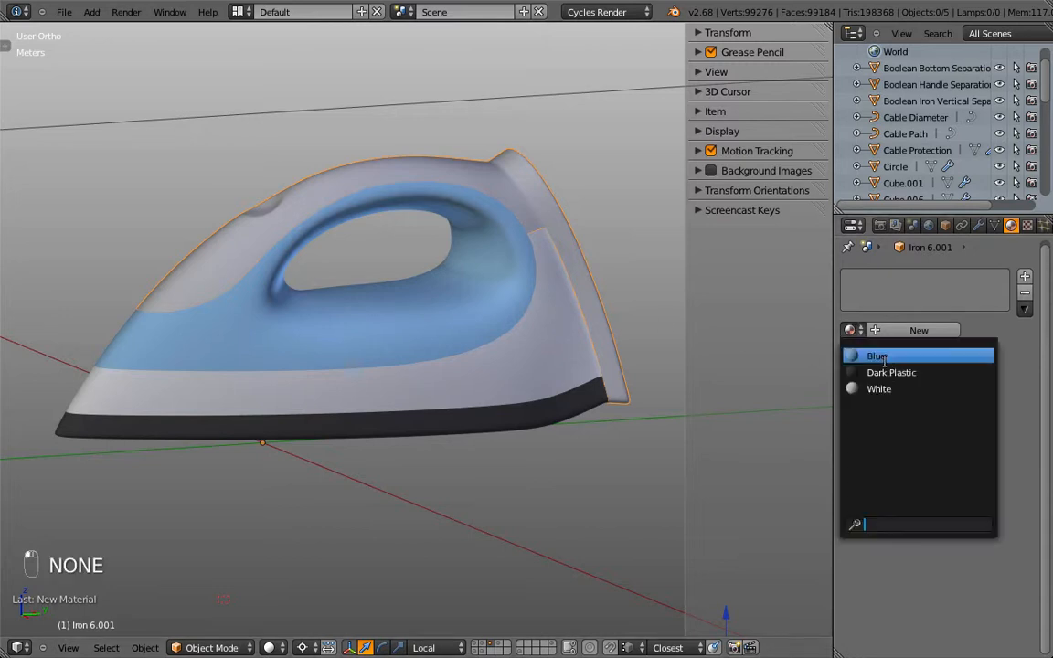
left_click(914, 389)
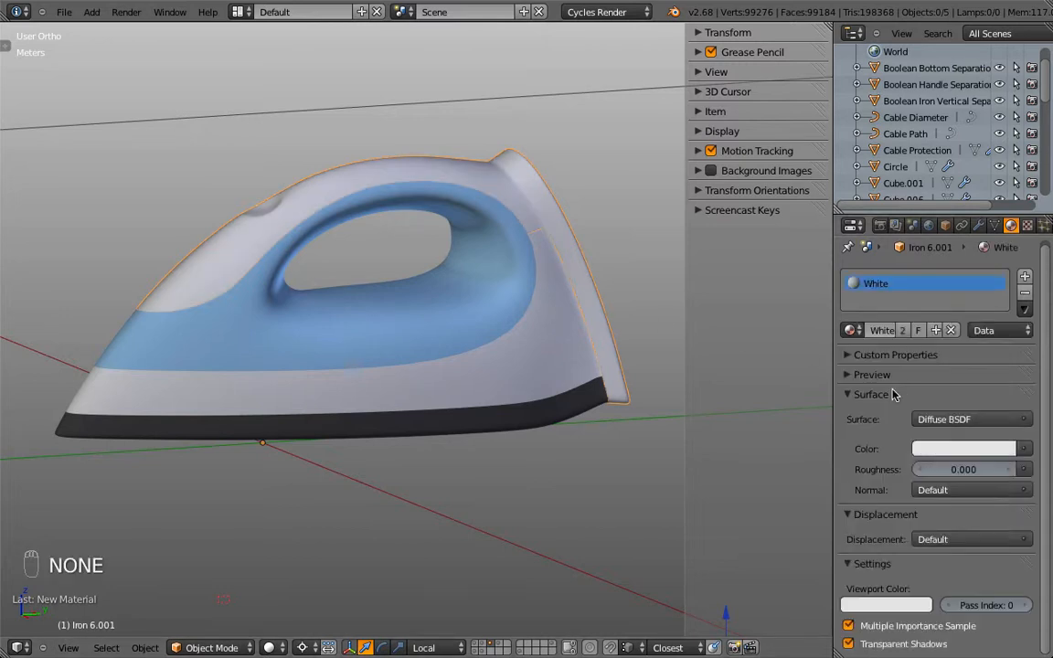
Link the Blue material from the handle part, Iron 7, to the upper body part, Iron 6.001.
key("z")
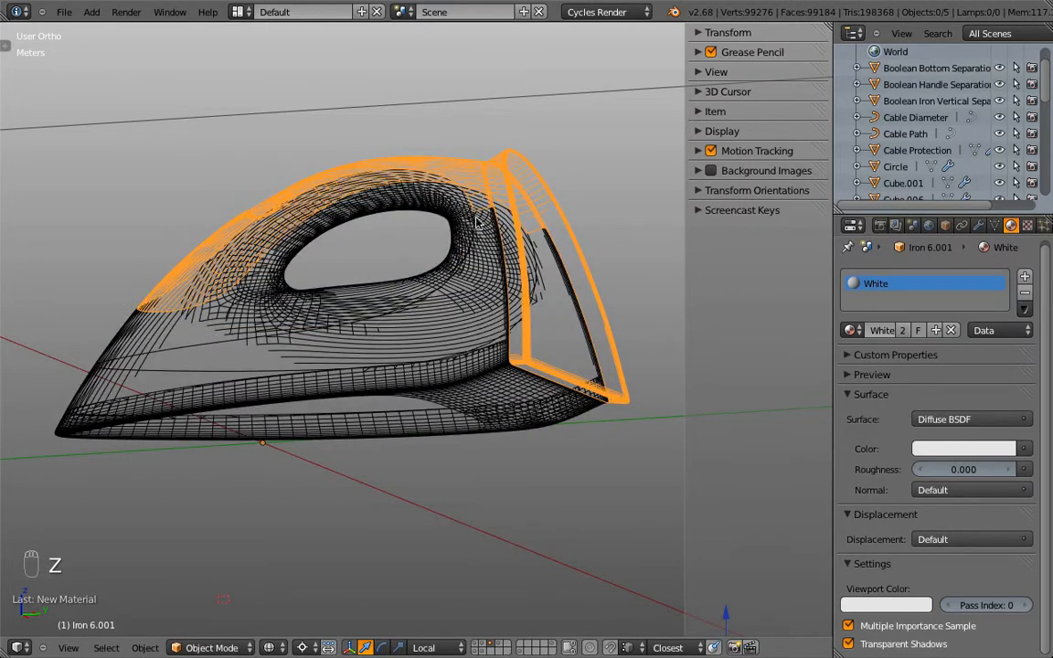
right_click(427, 205)
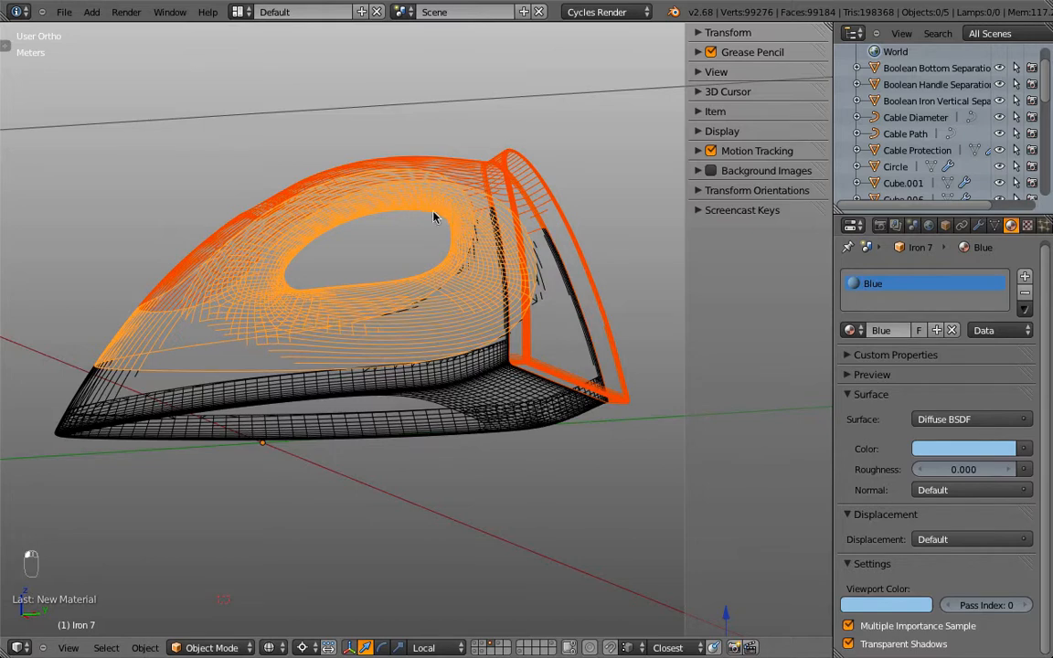
key("z")
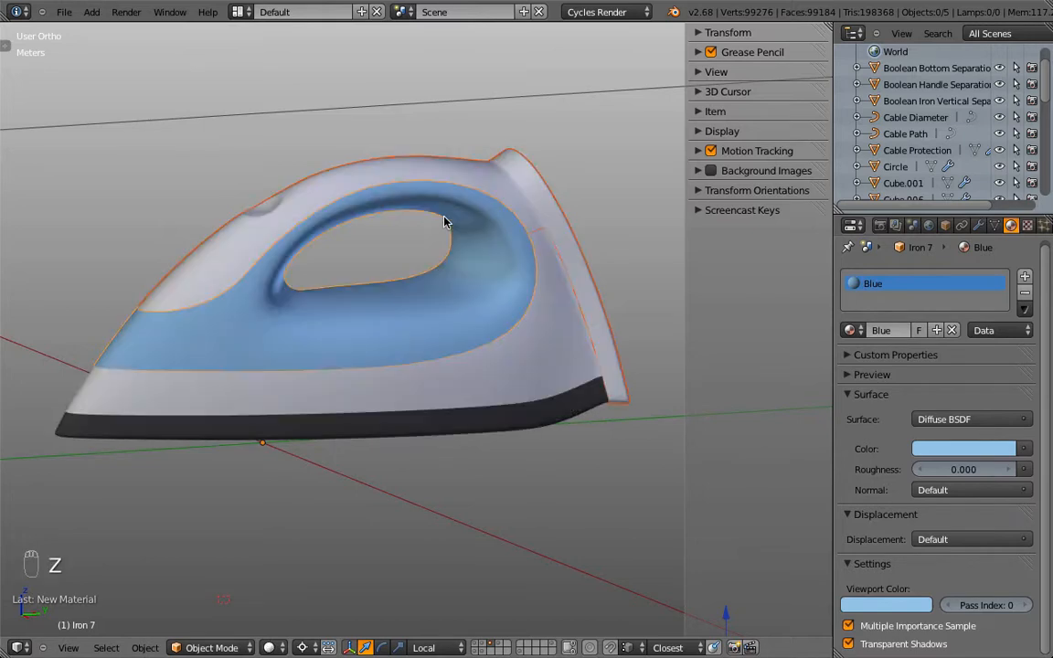
left_click(146, 647)
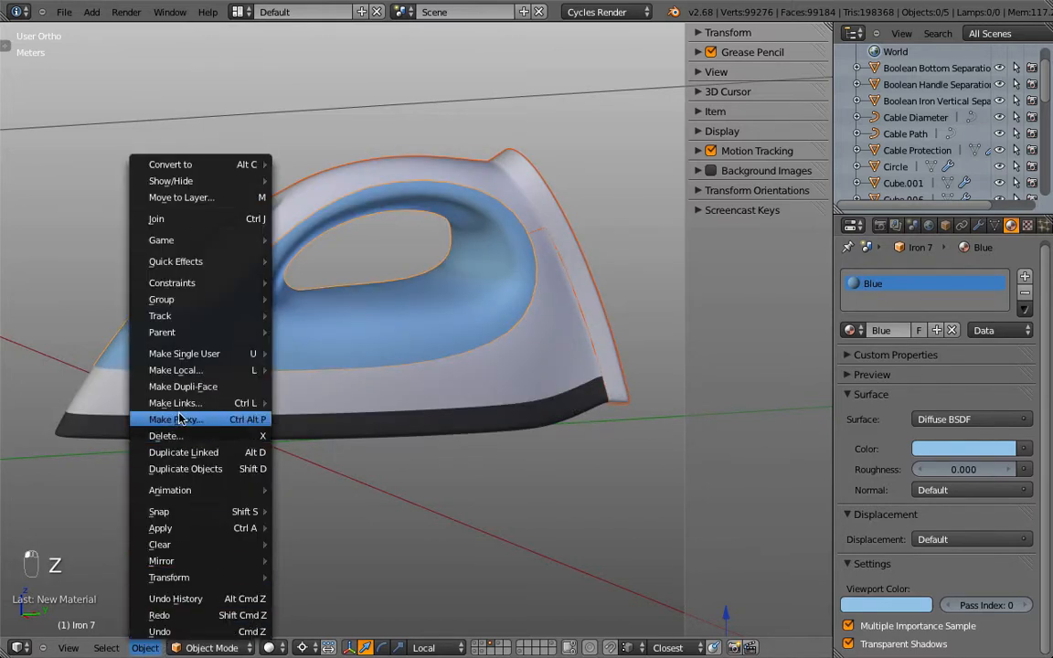
mouse_move(225, 403)
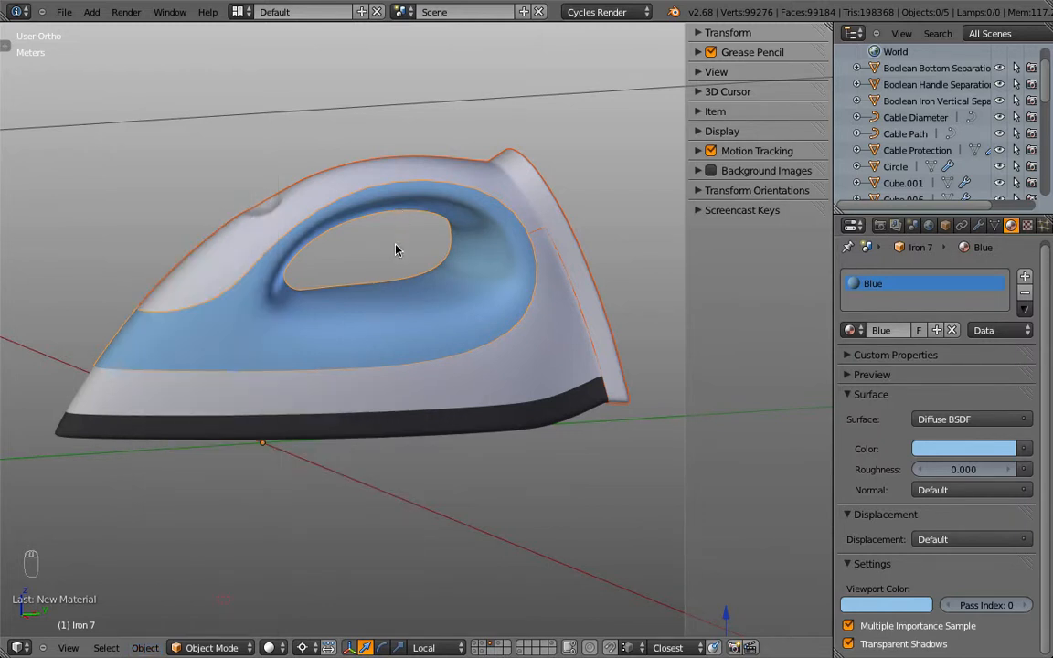
key("ctrl+l")
mouse_move(396, 248)
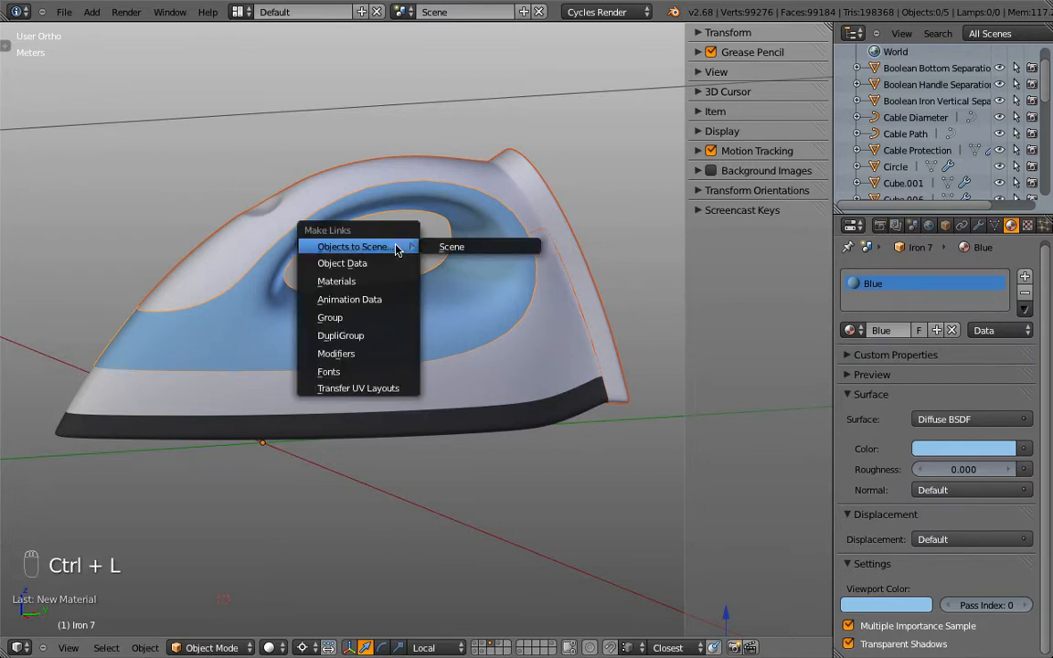
key("Down")
key("Down")
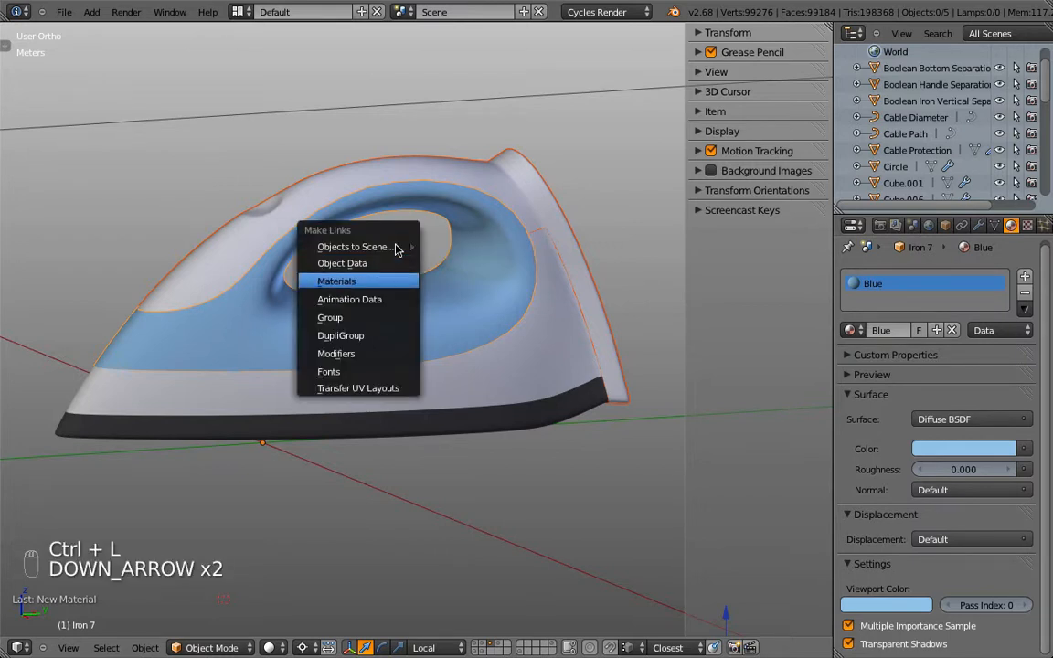
key("Return")
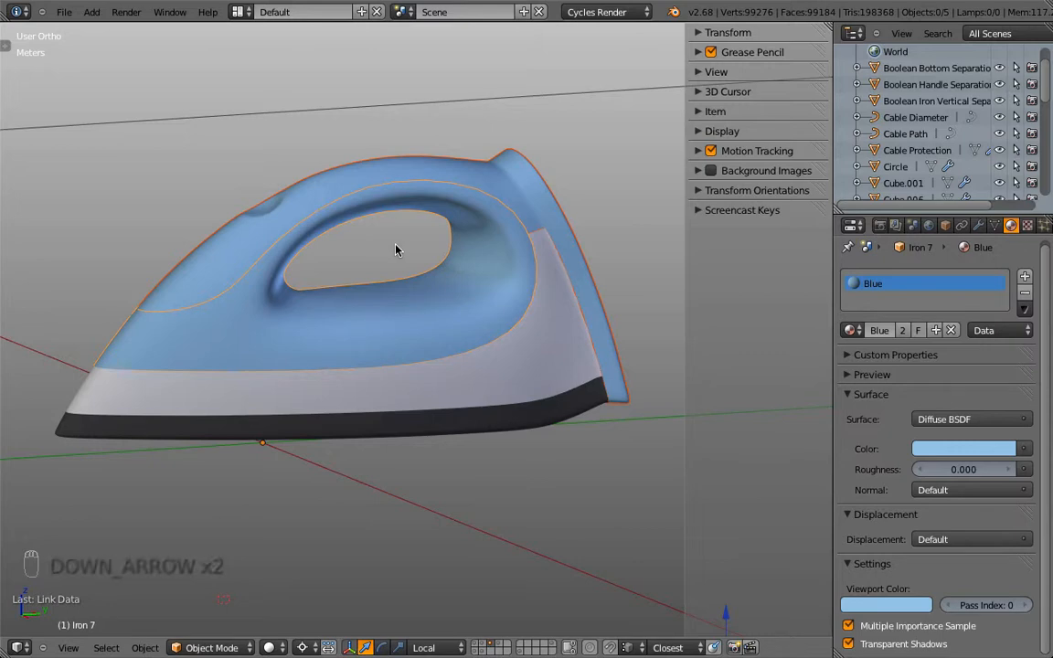
key("z")
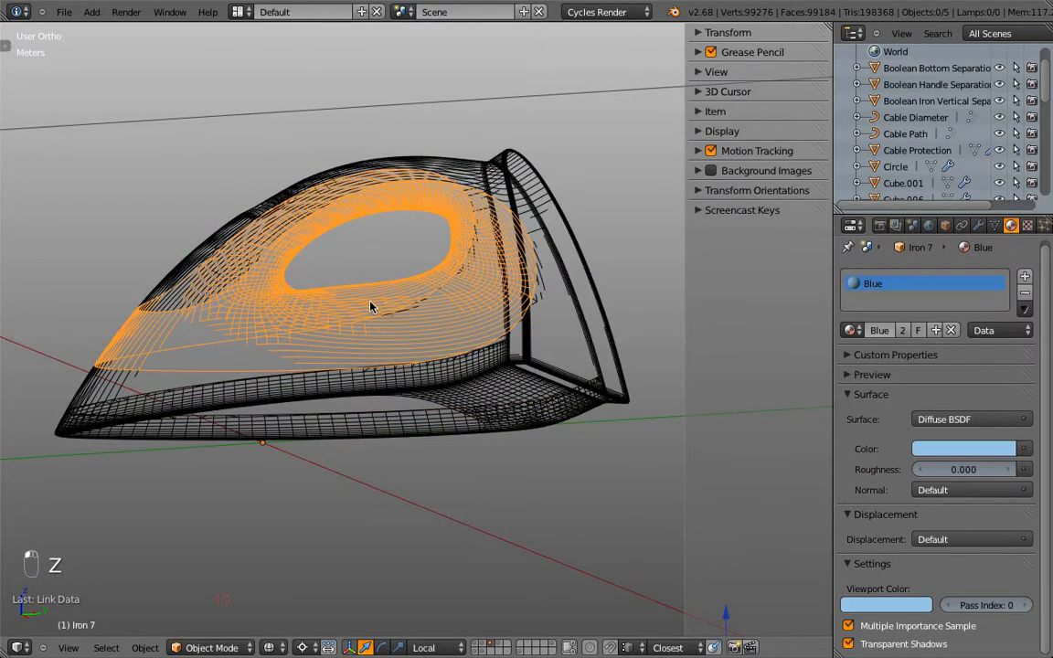
key("z")
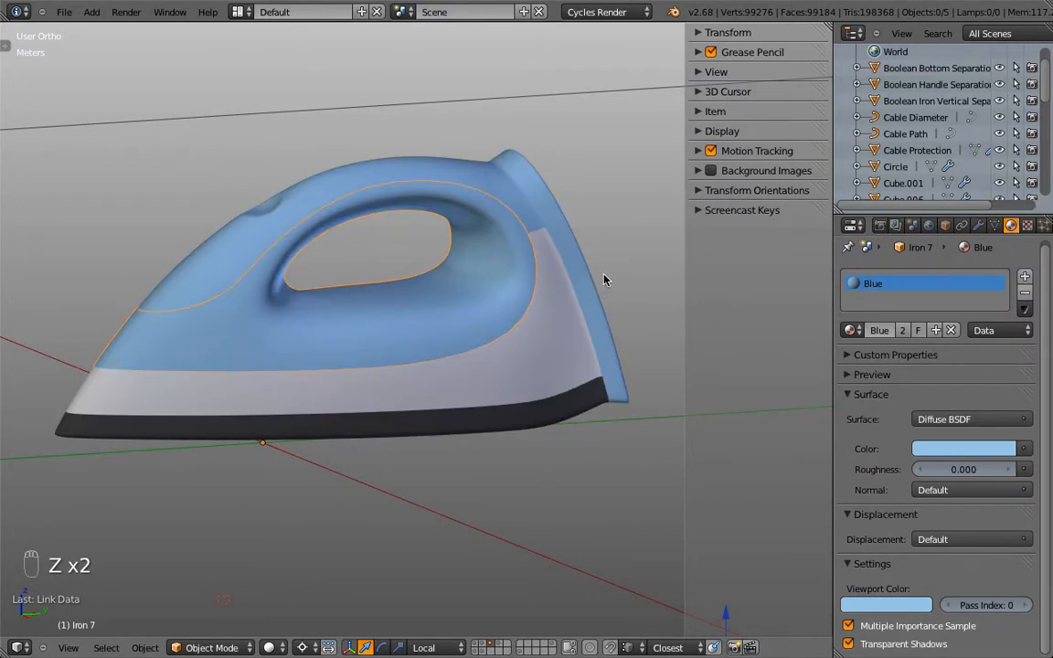
Link the Dark Plastic material from Iron 6.002 to both the upper and lower body parts, Iron 6.001 and Iron 6.003.
right_click(569, 366)
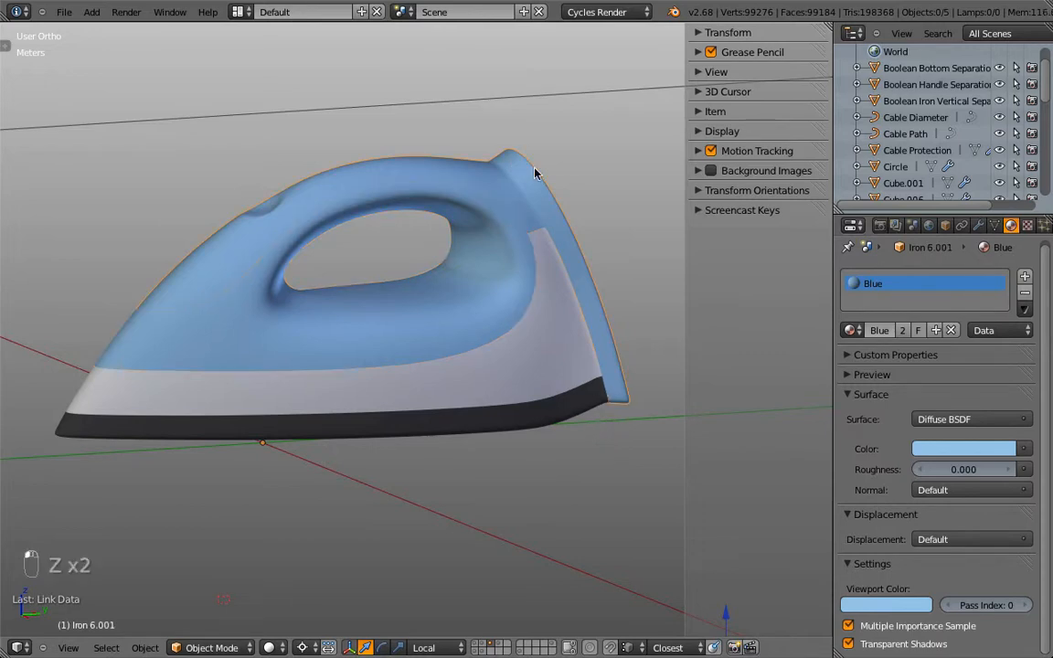
key("z")
left_click(543, 380, "shift")
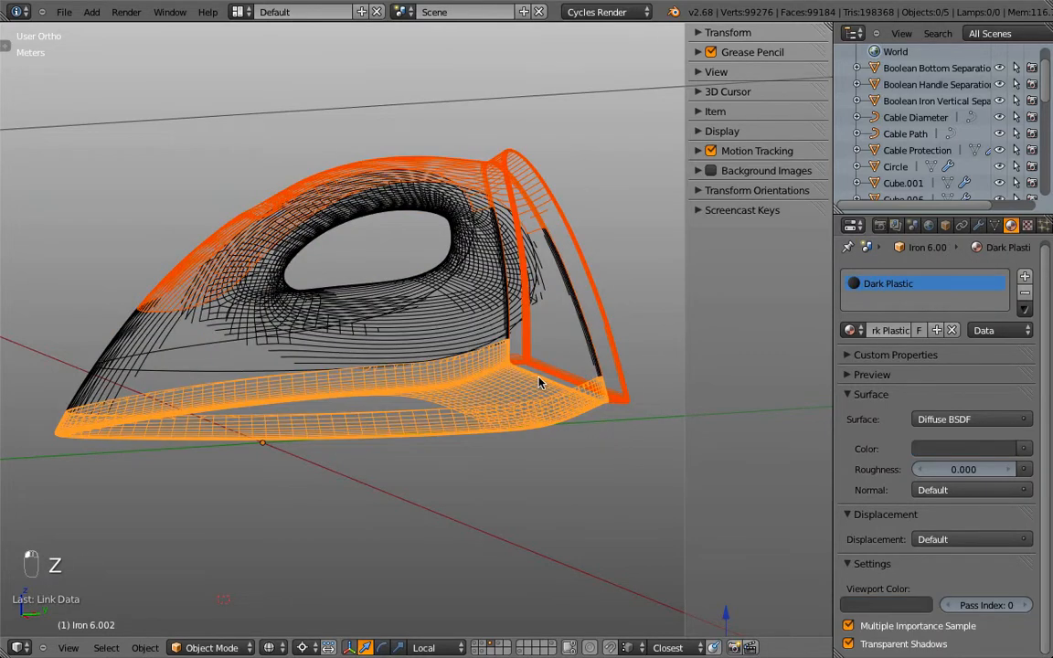
left_click(584, 342)
left_click(573, 231, "shift")
key("z")
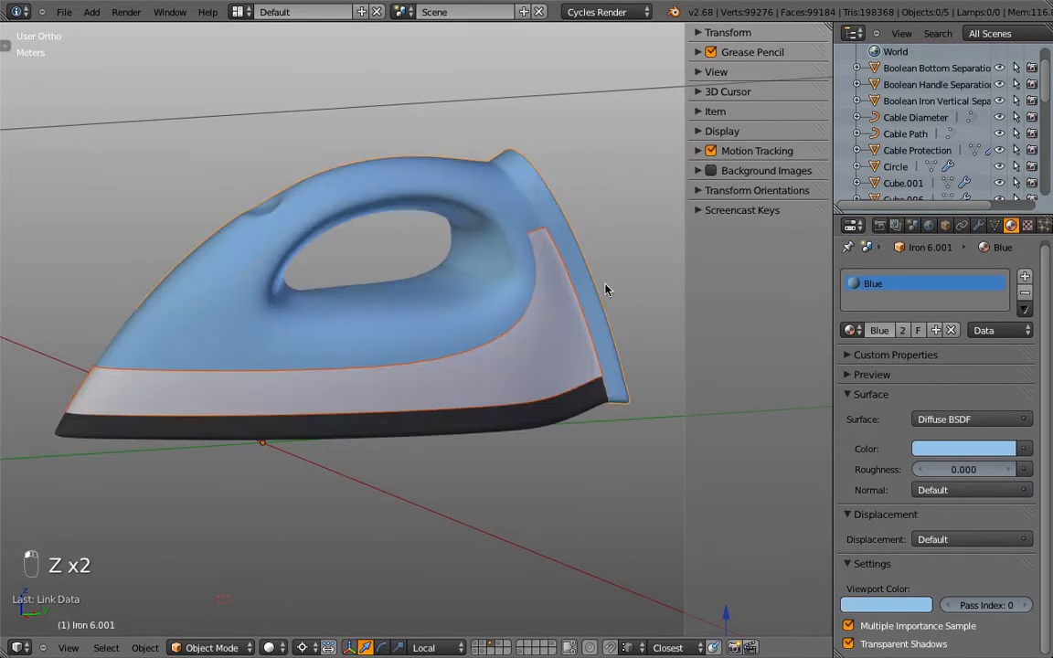
left_click(164, 437, "shift")
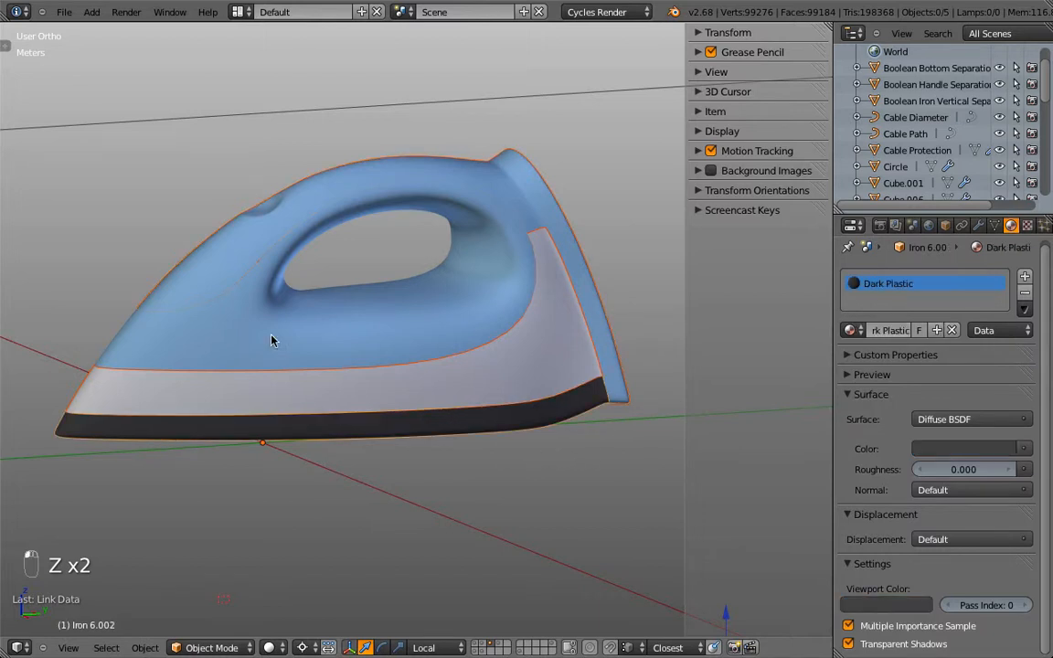
key("ctrl+l")
left_click(271, 340)
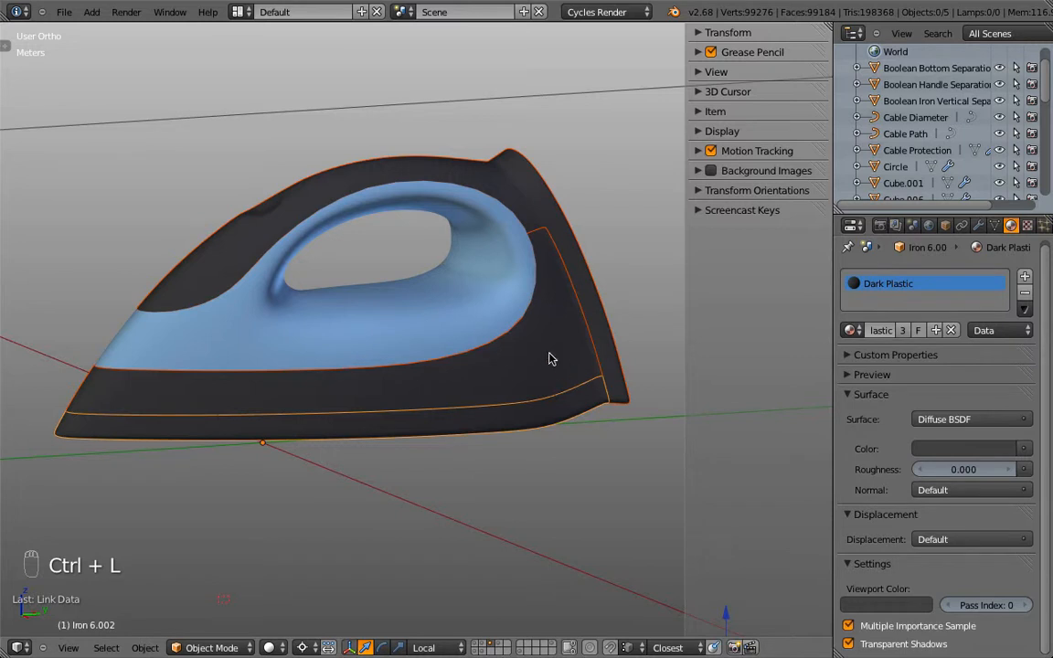
Reassign the White material to the upper body part, Iron 6.001, and the lower body part, Iron 6.003.
right_click(537, 223)
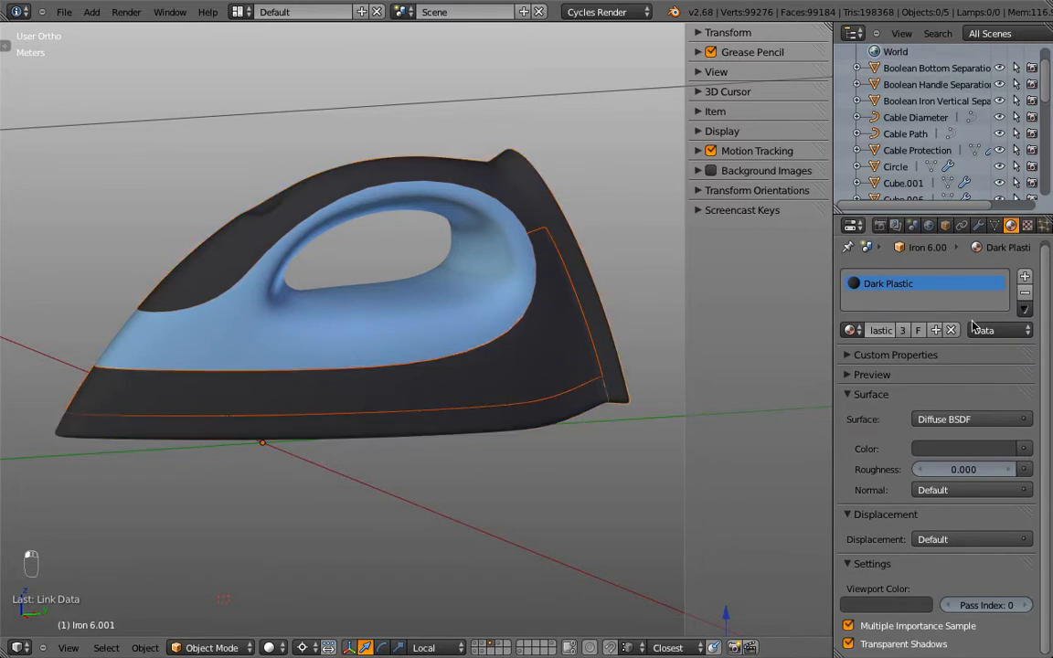
left_click(857, 331)
left_click(859, 390)
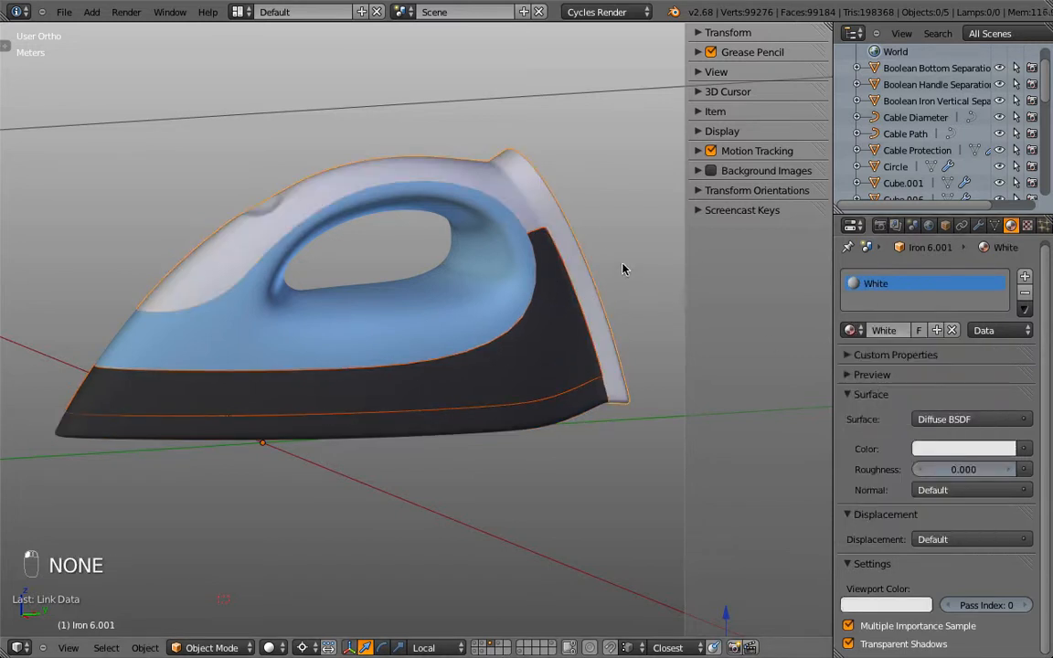
right_click(560, 311)
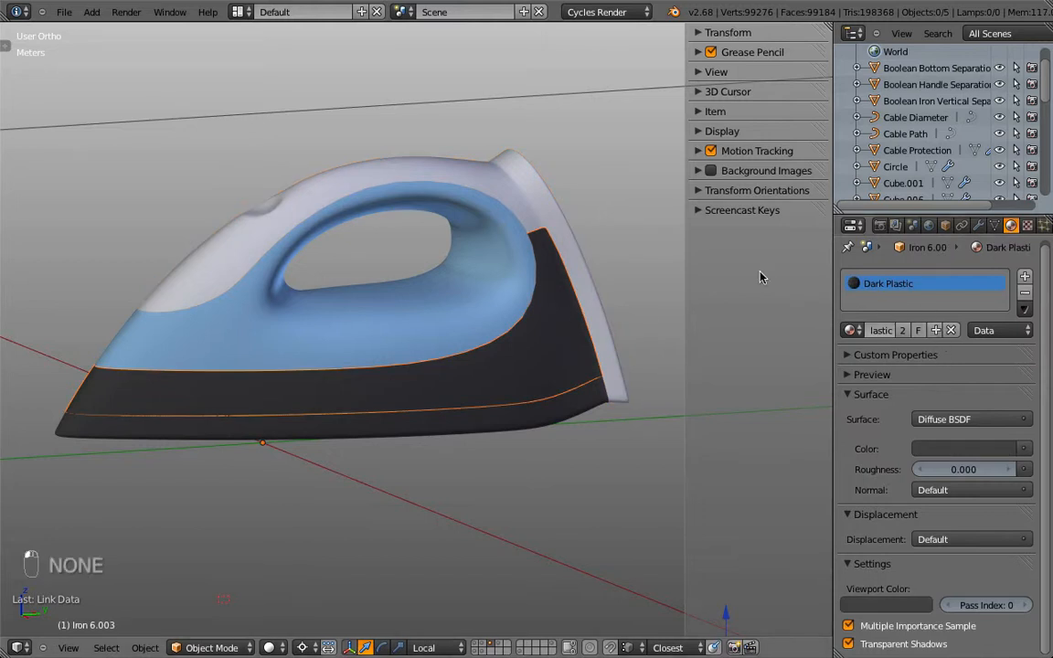
left_click(852, 331)
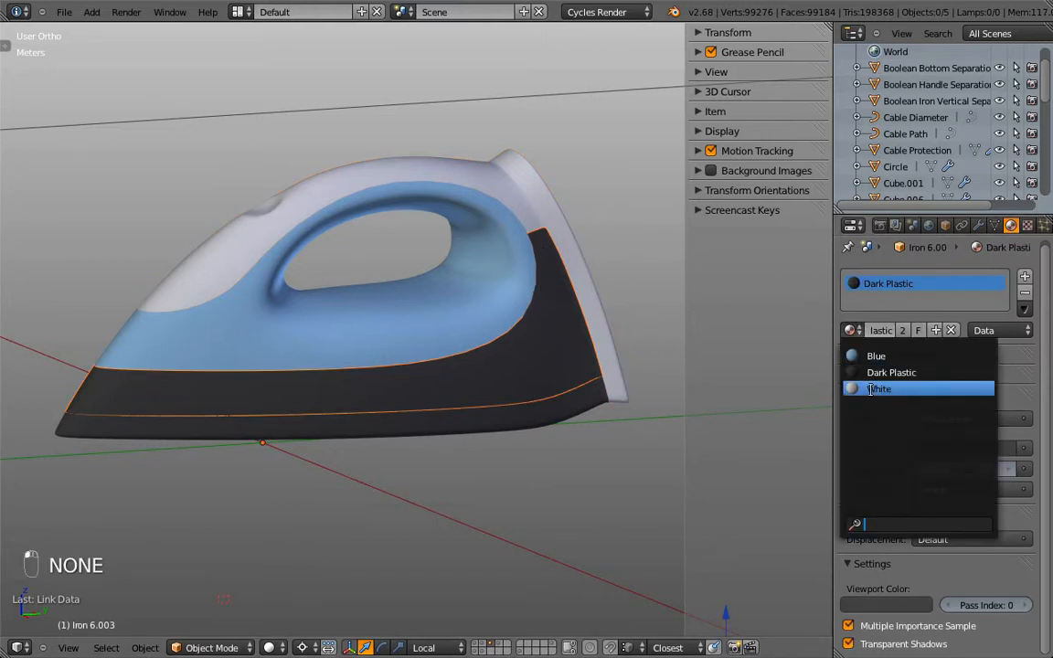
left_click(863, 387)
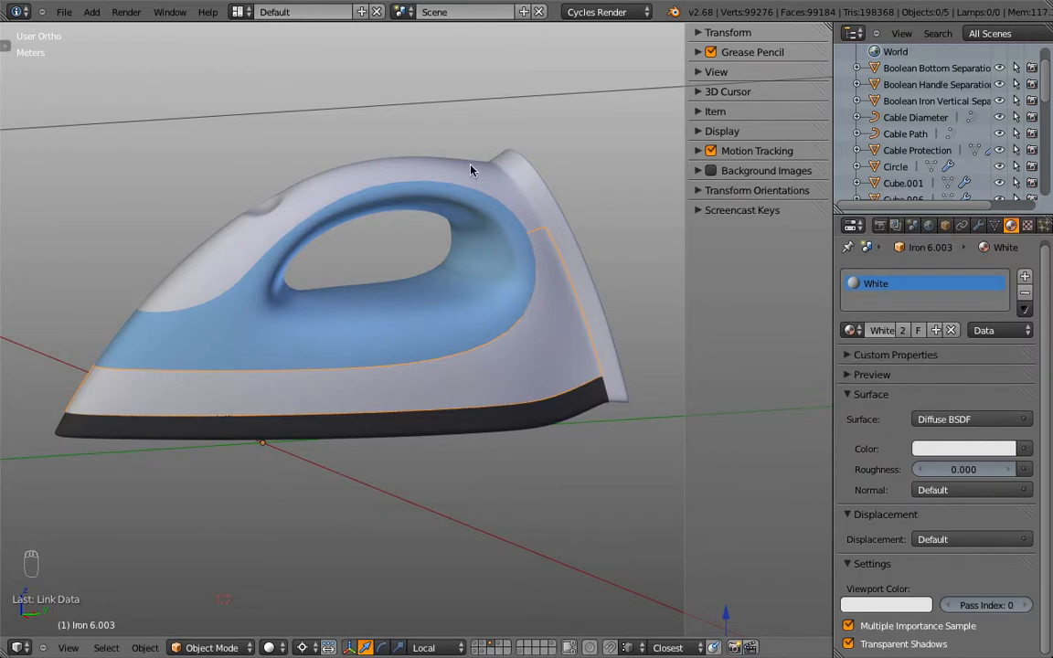
Show the layer holding the cable, knobs and soleplate, and assign the White material to the Cable Protection object.
right_click(530, 194)
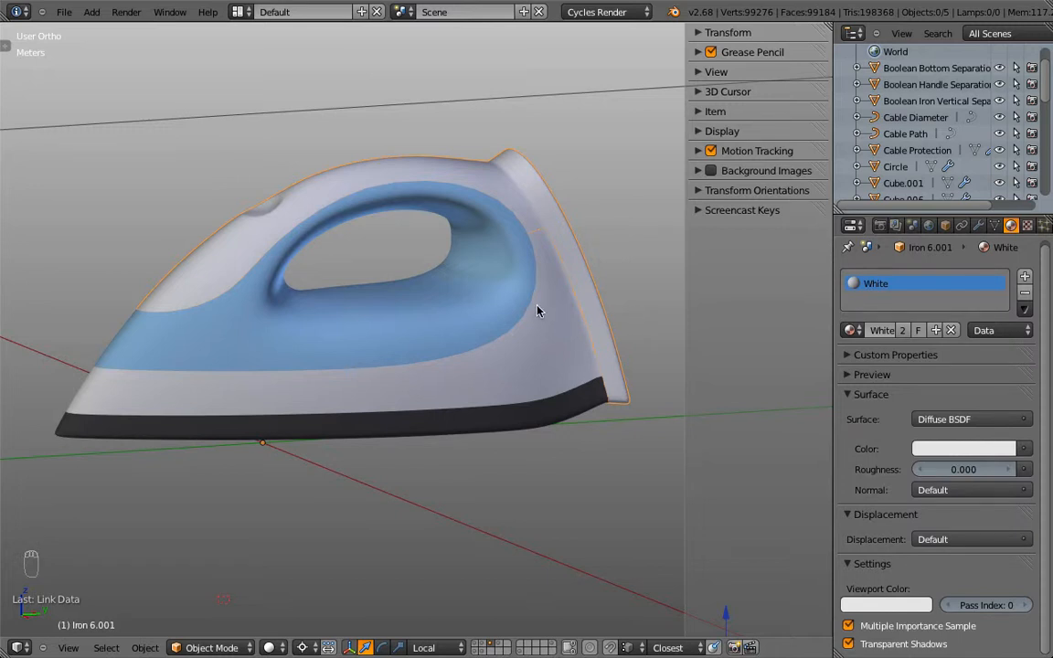
key("KP_3")
key("KP_1")
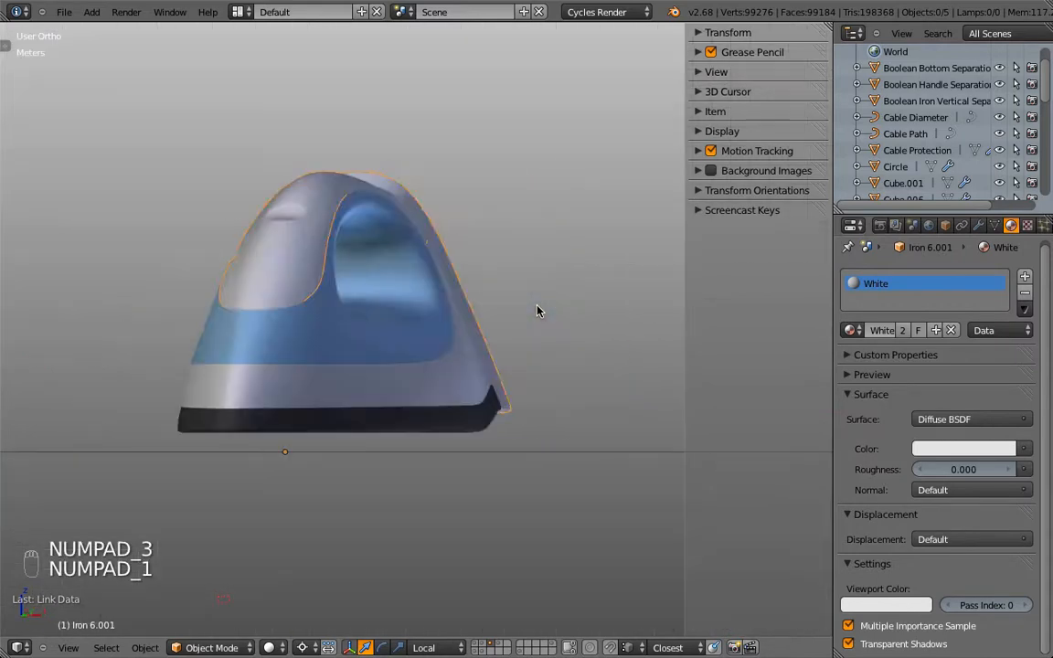
middle_click_drag(576, 325, 530, 395)
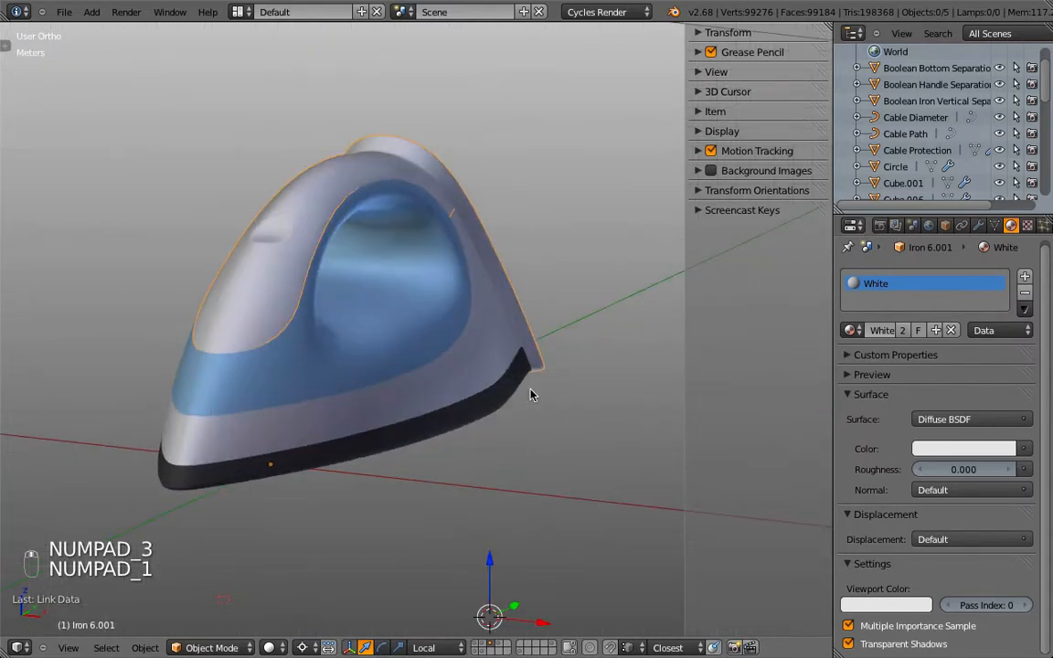
left_click(487, 647)
middle_click_drag(485, 493, 534, 176)
right_click(496, 115)
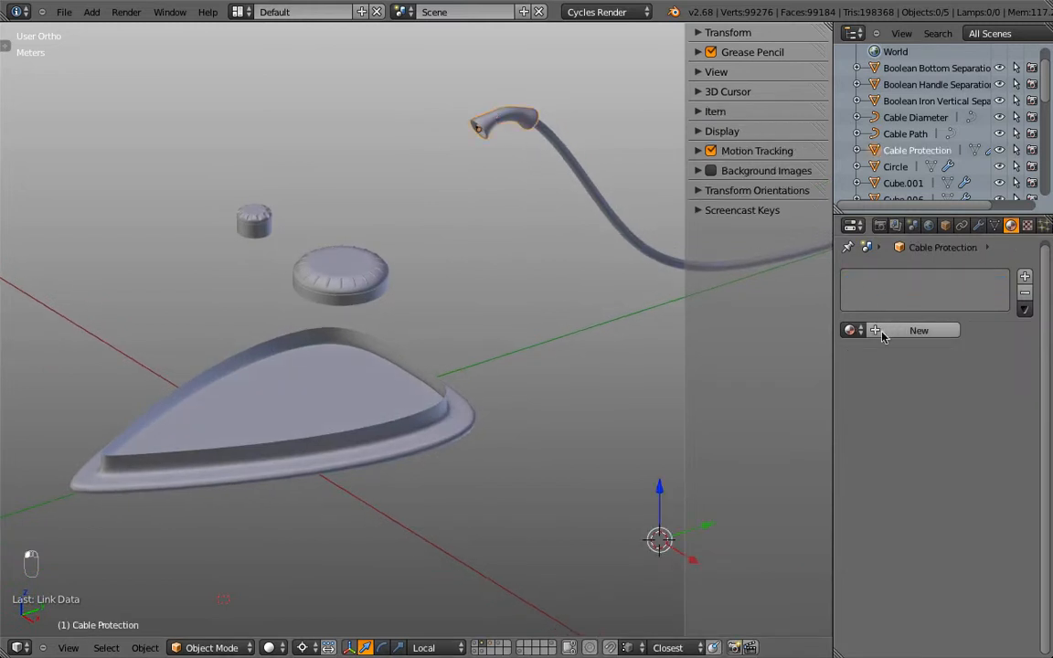
left_click(849, 330)
left_click(864, 391)
Assign the existing Dark Plastic material to the cable, Cable Path.
right_click(674, 259)
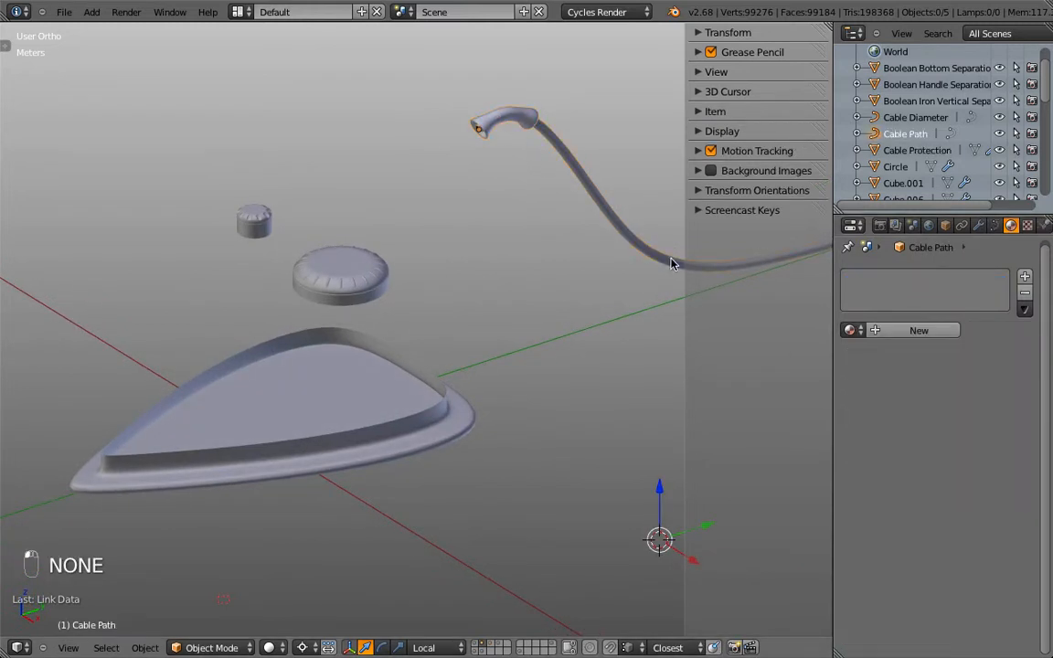
left_click(851, 330)
left_click(857, 372)
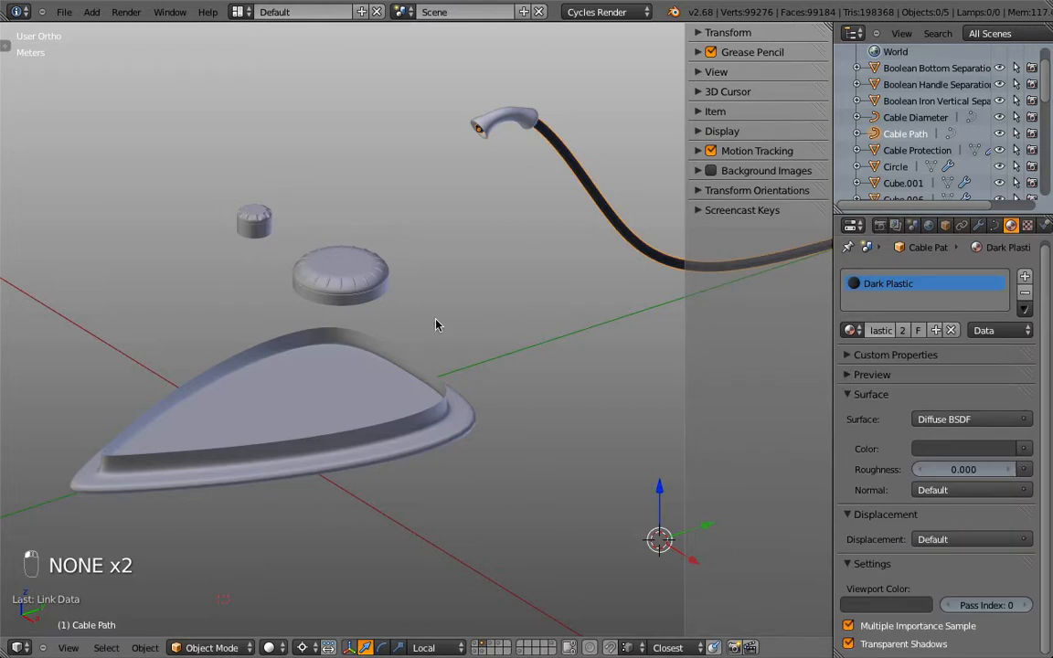
Give the soleplate, Cube.001, a new material named Metall with a light grey diffuse colour.
right_click(396, 420)
left_click(904, 330)
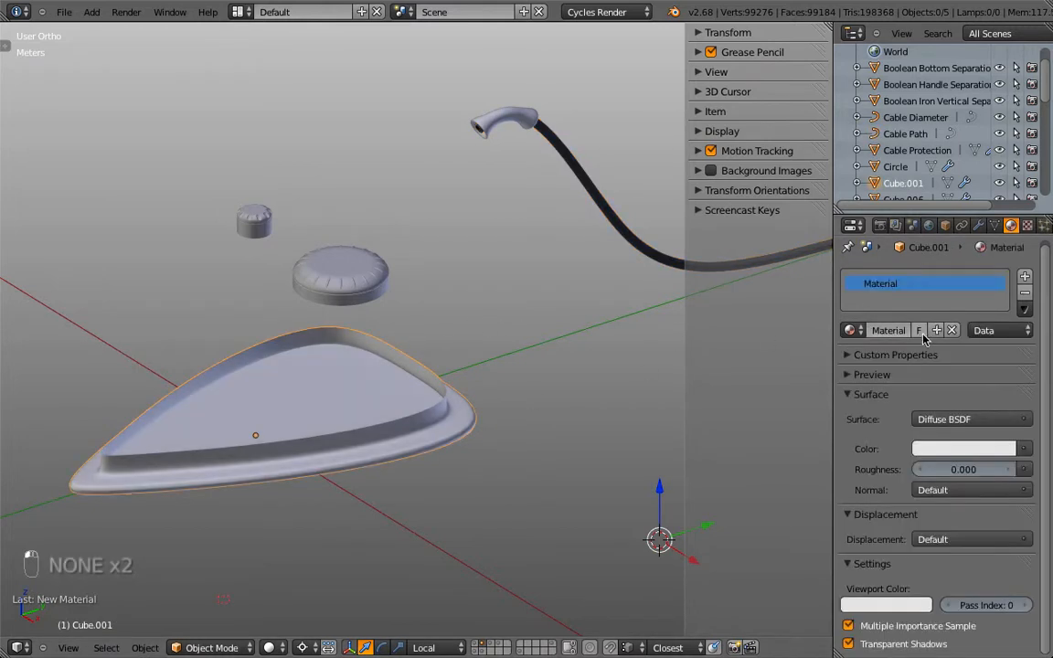
type("Me")
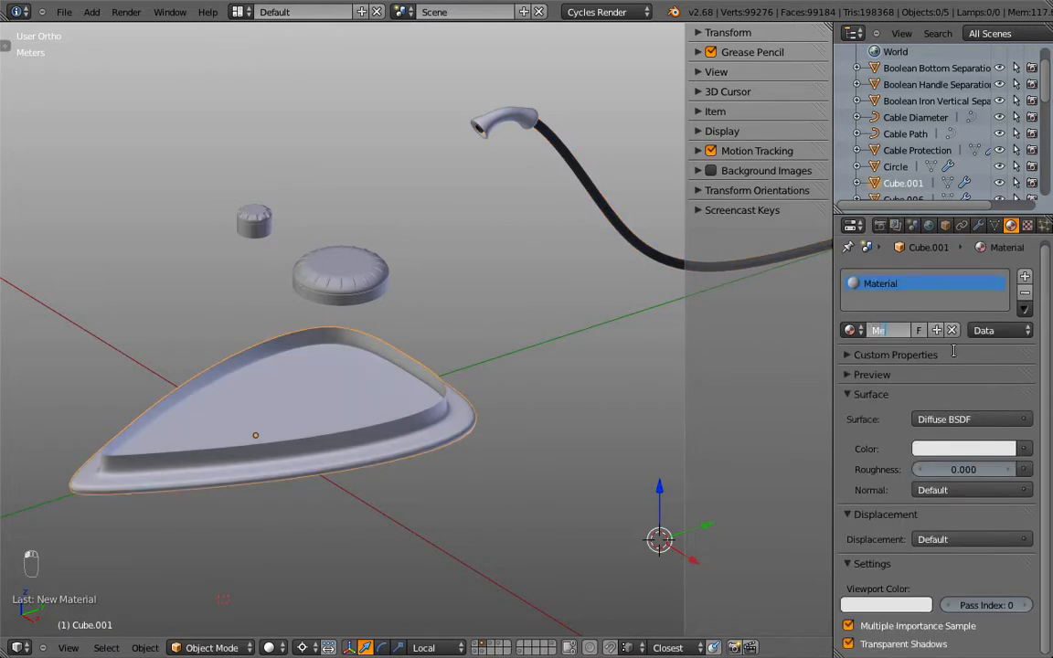
key("Return")
left_click(967, 447)
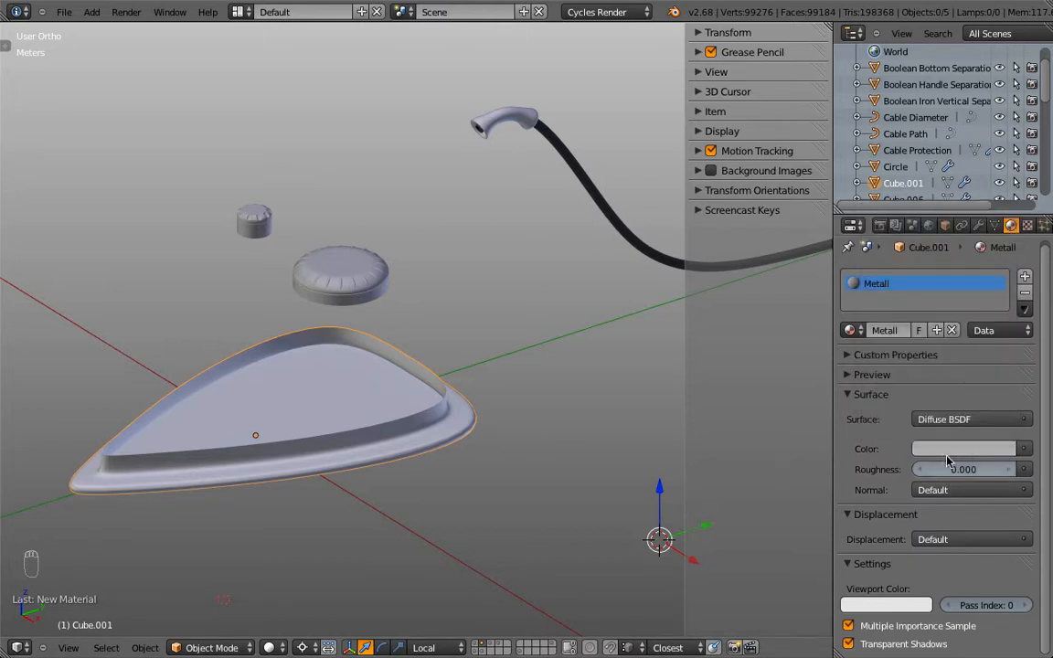
Copy the Metall material's diffuse colour to its viewport colour.
key("super+c")
key("super+v")
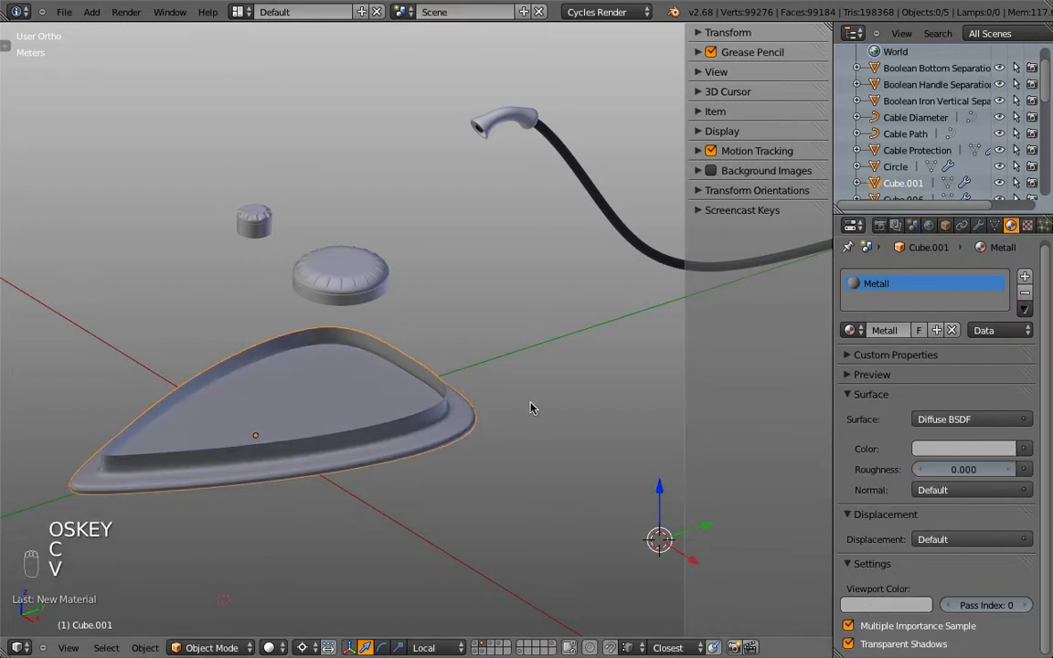
Assign the existing White material to the large knob, Circle.
right_click(361, 285)
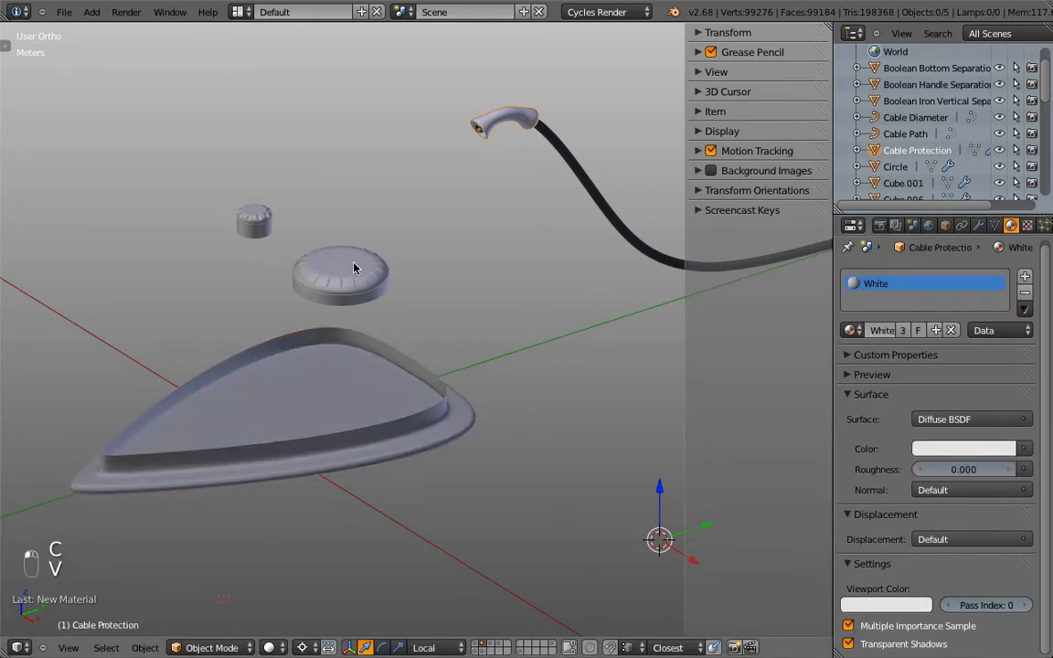
scroll(343, 274, "up", 3)
right_click(340, 264)
scroll(629, 329, "down", 2)
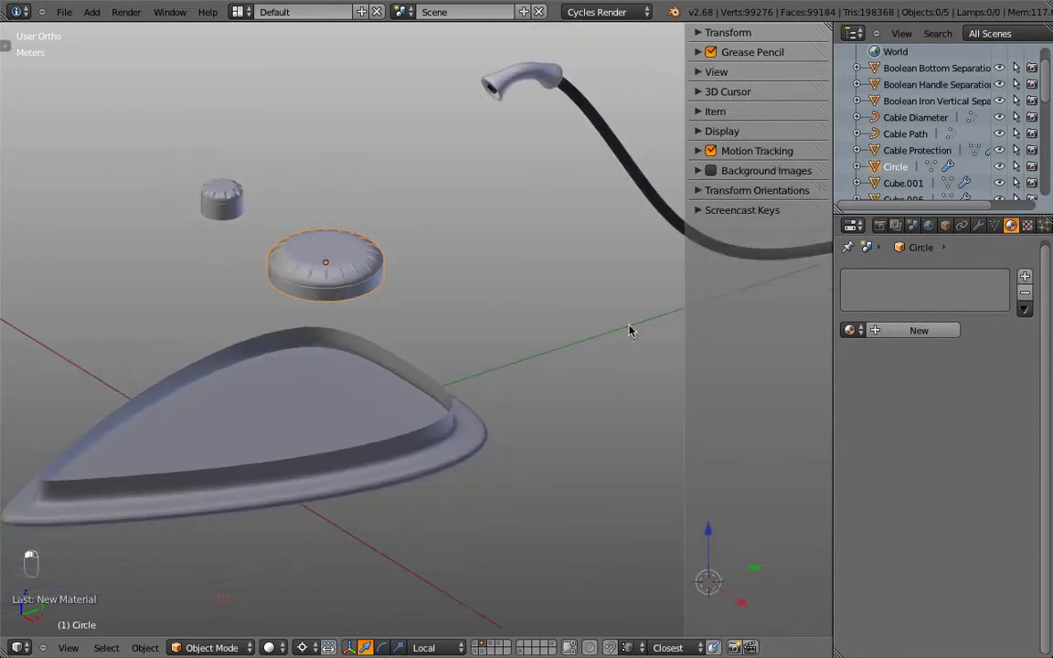
scroll(433, 331, "up", 2)
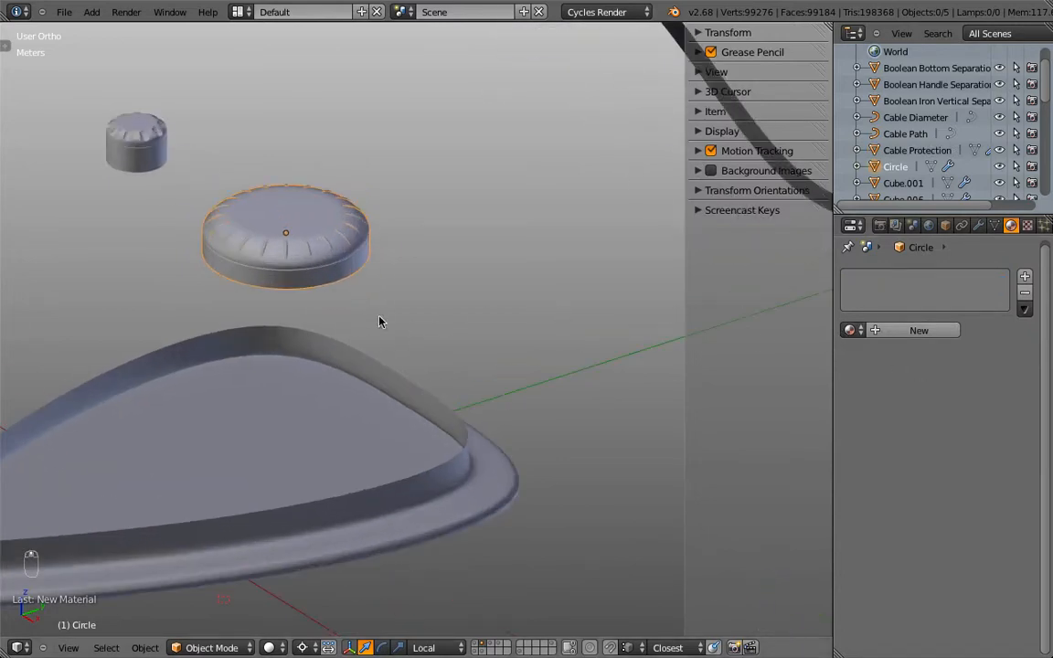
key("KP_3")
scroll(393, 342, "up", 2)
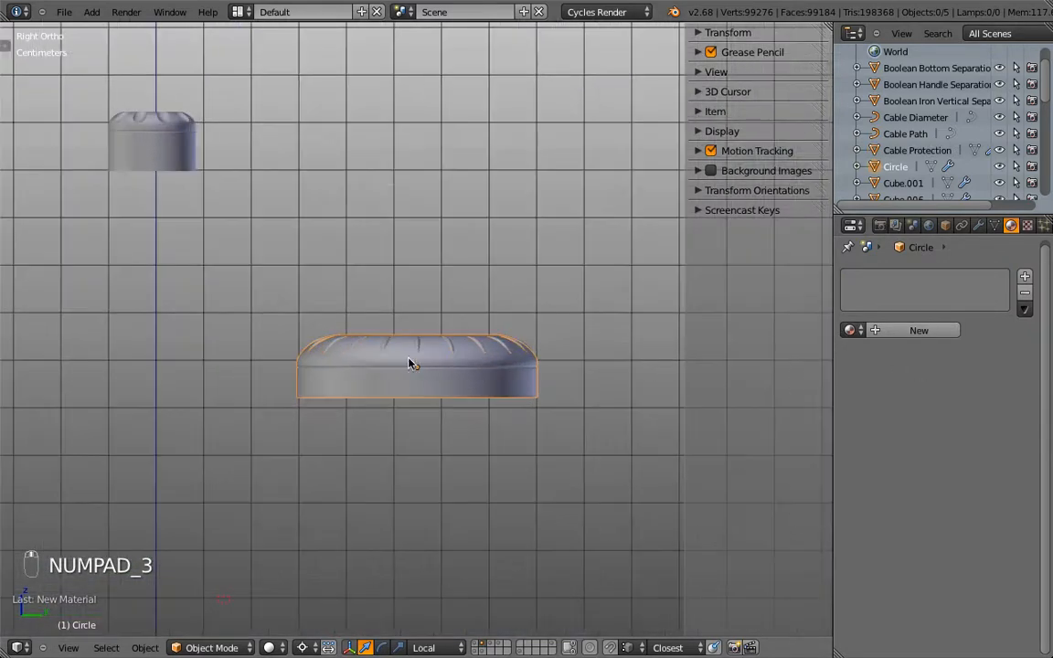
left_click(849, 330)
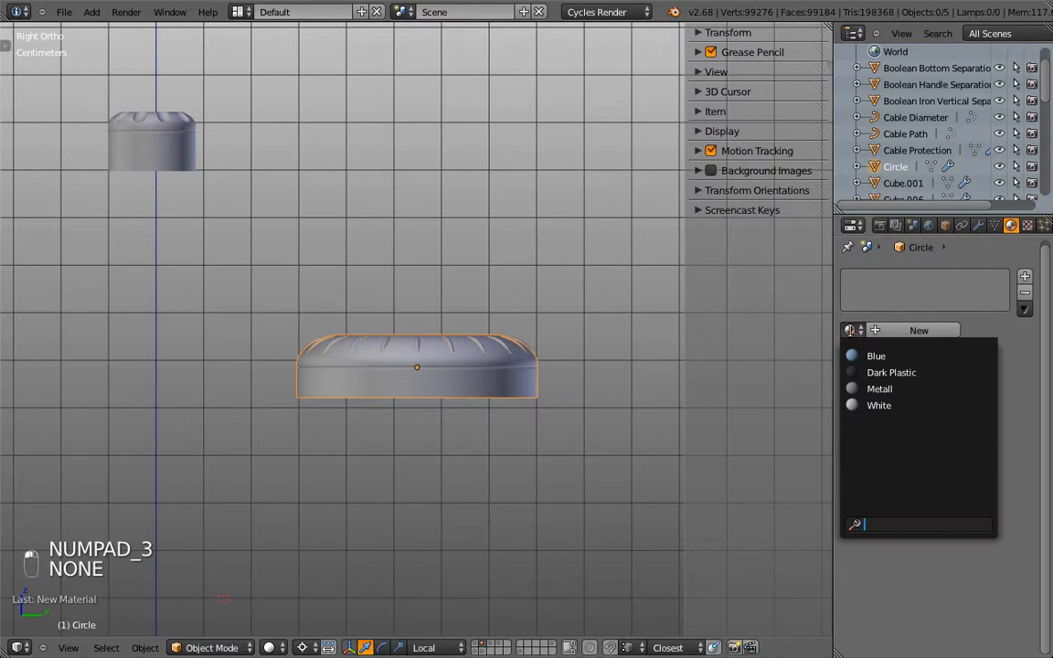
left_click(905, 403)
Edit the large knob's mesh, clear its selection and select the face loop around its lower side wall.
key("Tab")
key("z")
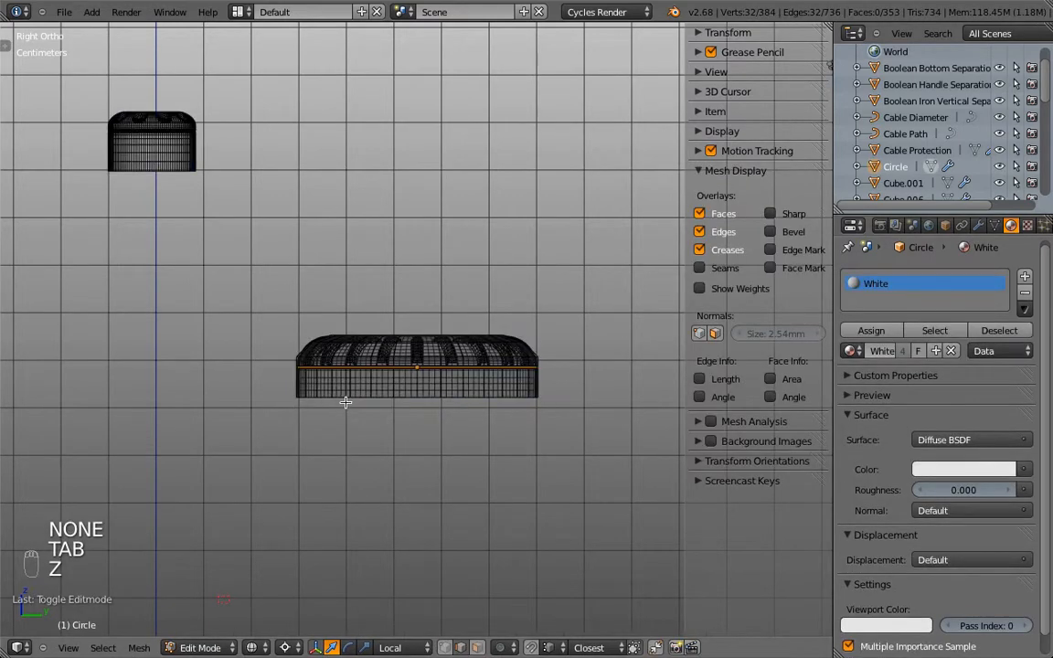
scroll(346, 402, "up", 3)
key("z")
mouse_move(466, 414)
middle_mouse_down("shift")
mouse_move(359, 342)
mouse_move(348, 314)
middle_mouse_up("shift")
key("z")
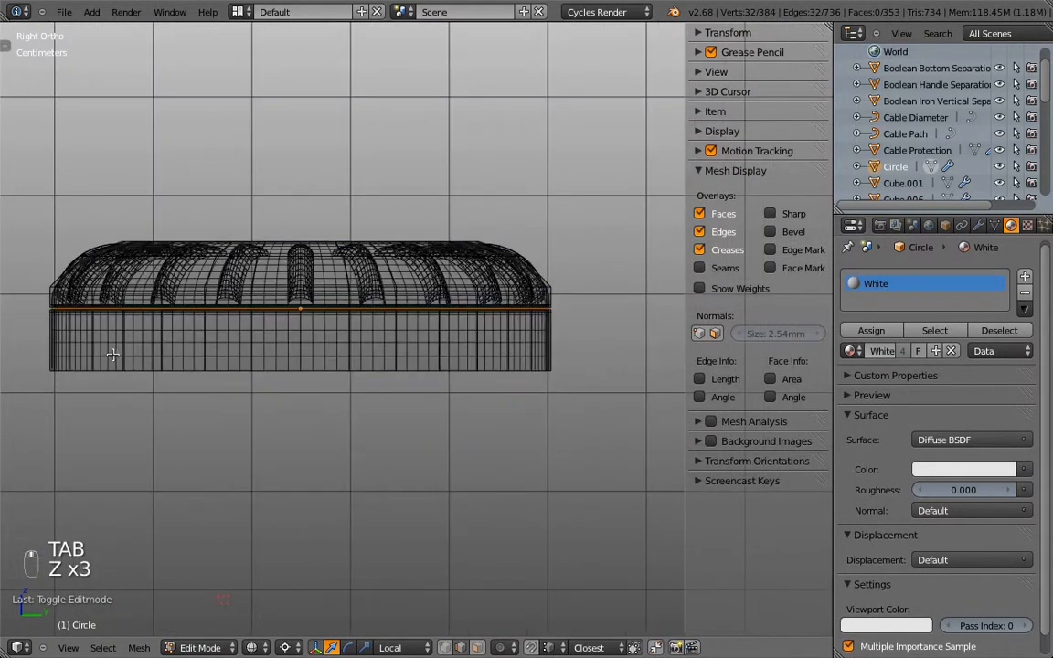
key("a")
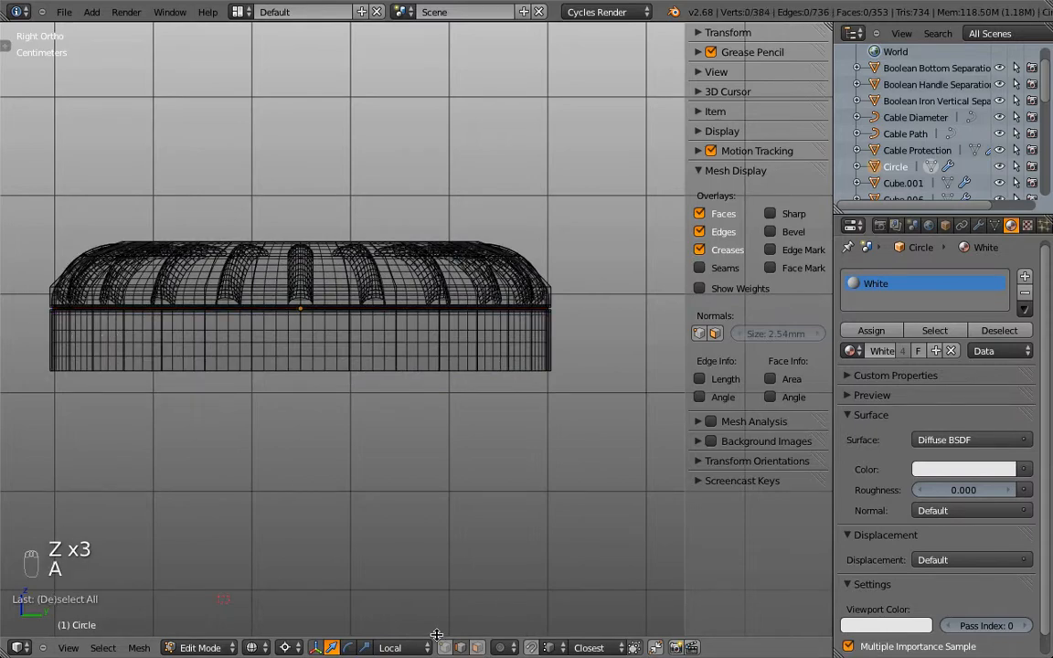
scroll(482, 388, "up", 3)
scroll(481, 387, "down", 1)
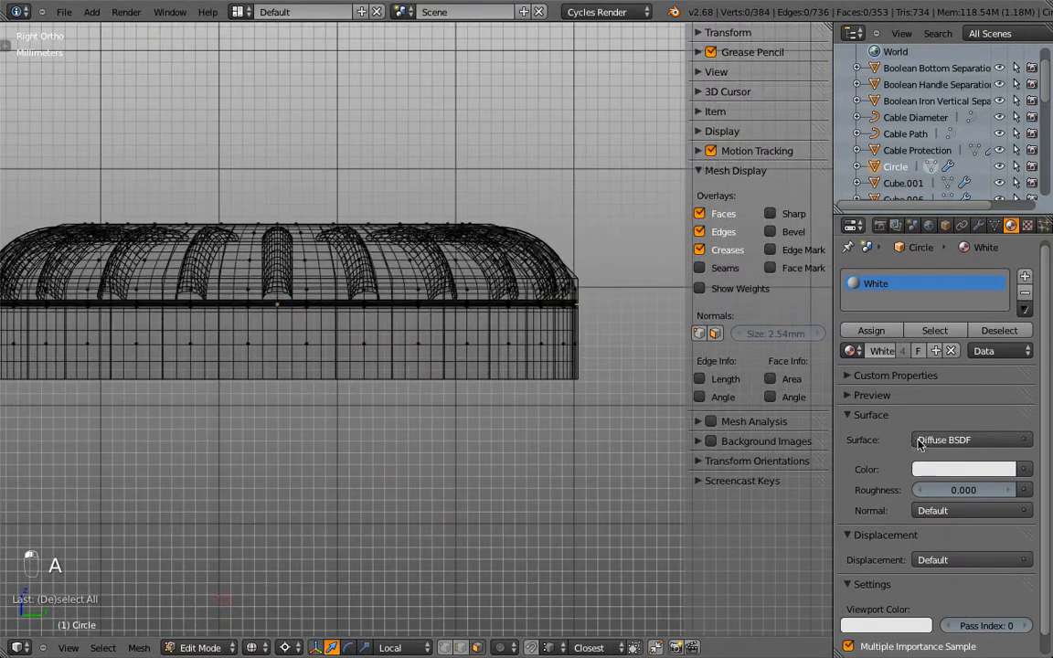
key("z")
right_click(595, 357, "alt")
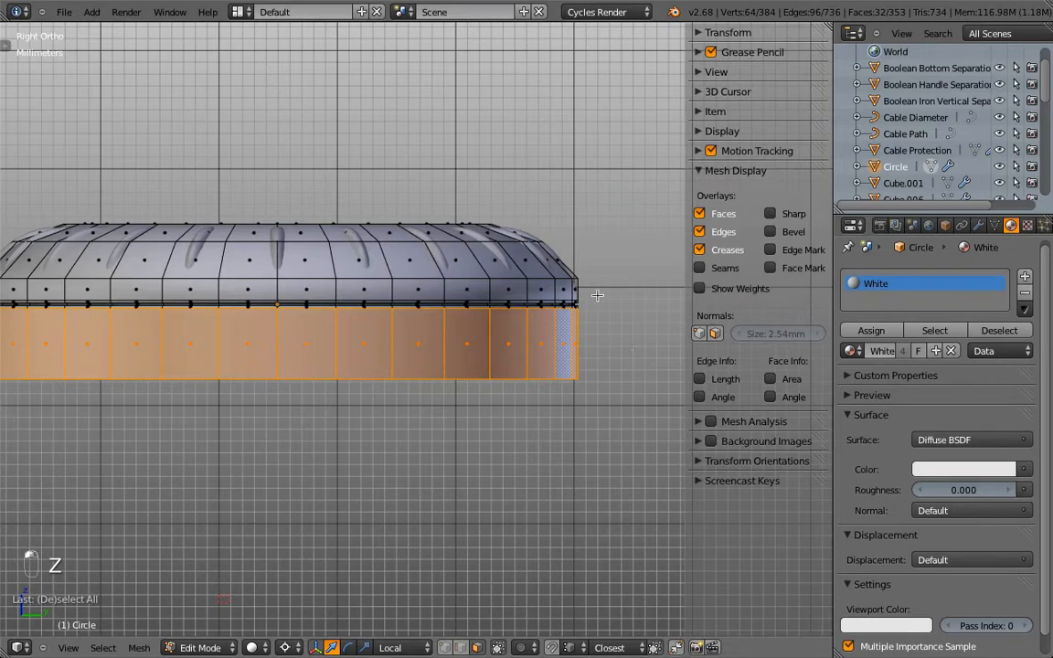
Try to add the narrow face loop just above the knob's side wall to the selection.
scroll(548, 293, "up", 8)
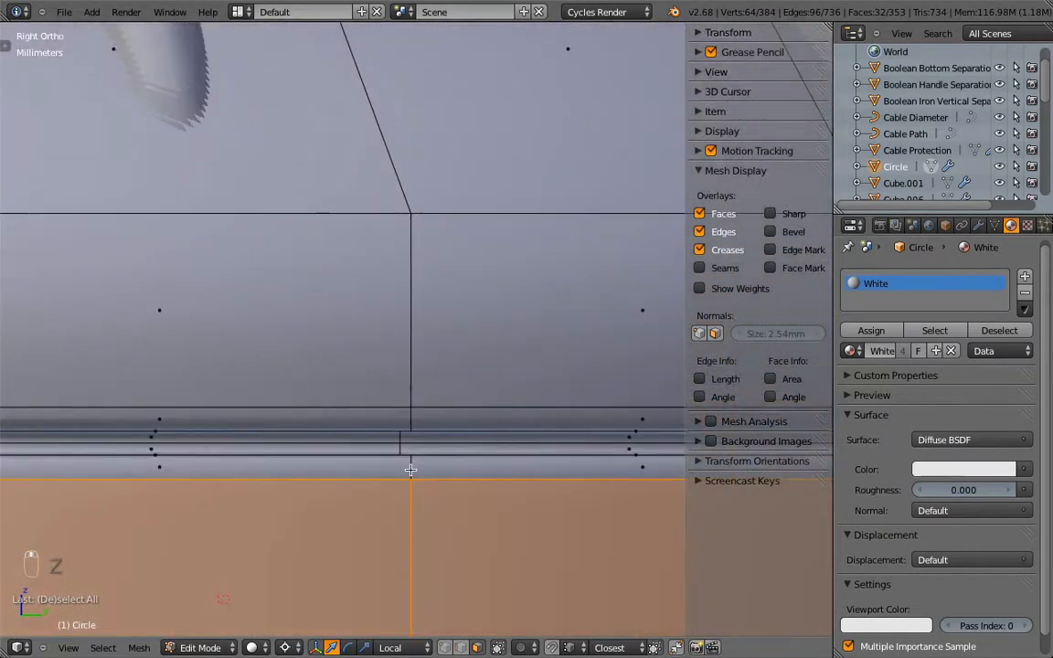
right_click(411, 470, "alt+shift")
key("super+z")
key("super+z")
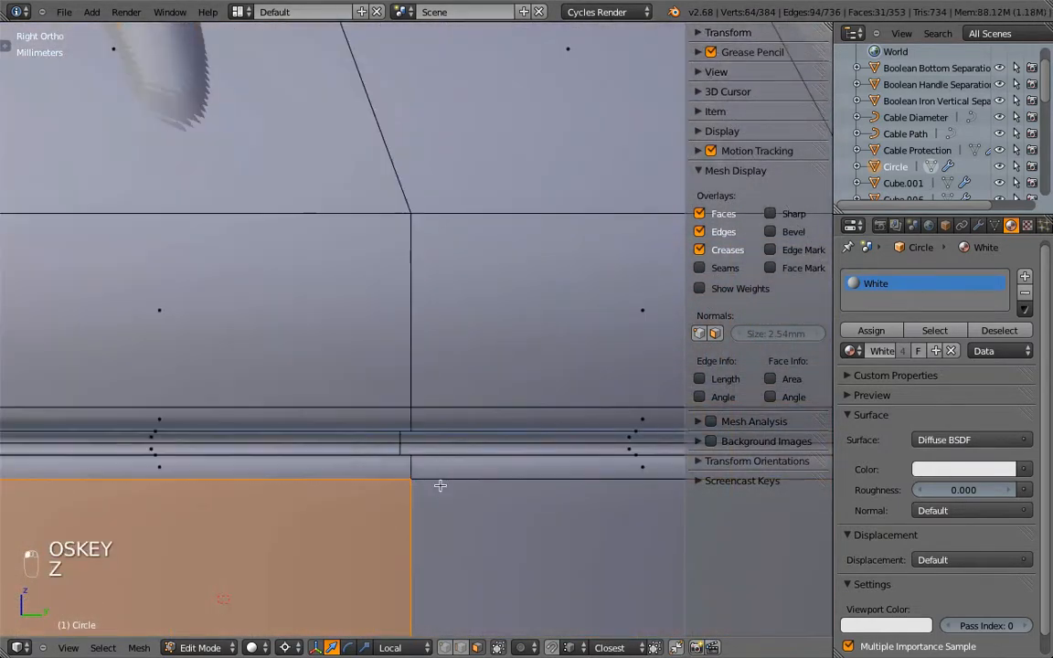
right_click(410, 467, "alt+shift")
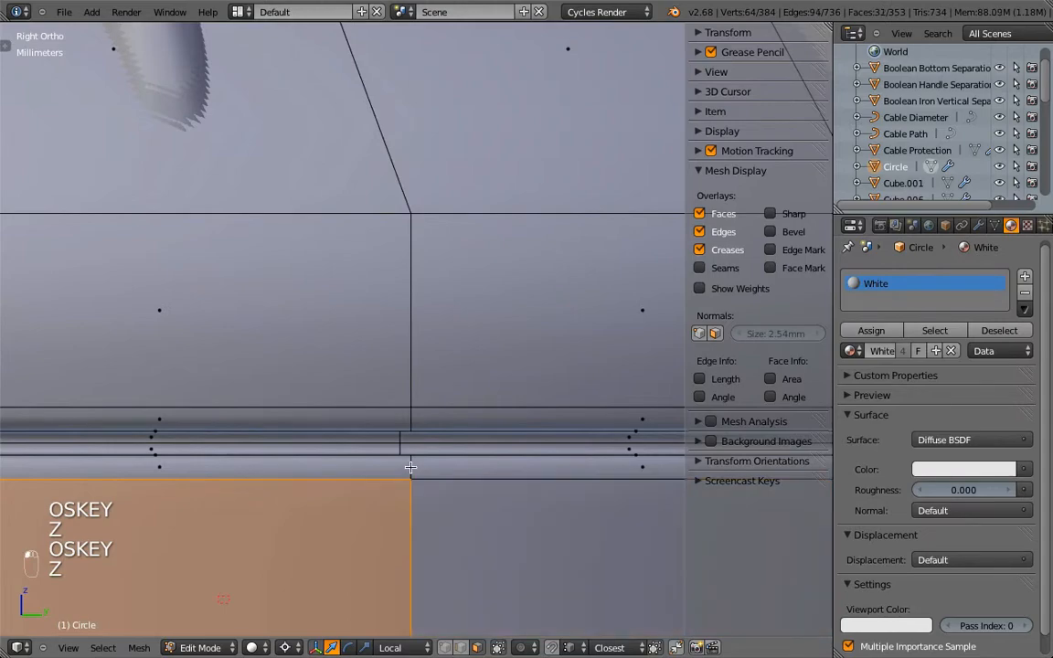
Select the narrow face loop above the knob's side wall together with the side wall loop.
key("z")
right_click(411, 466, "alt")
right_click(410, 466, "alt")
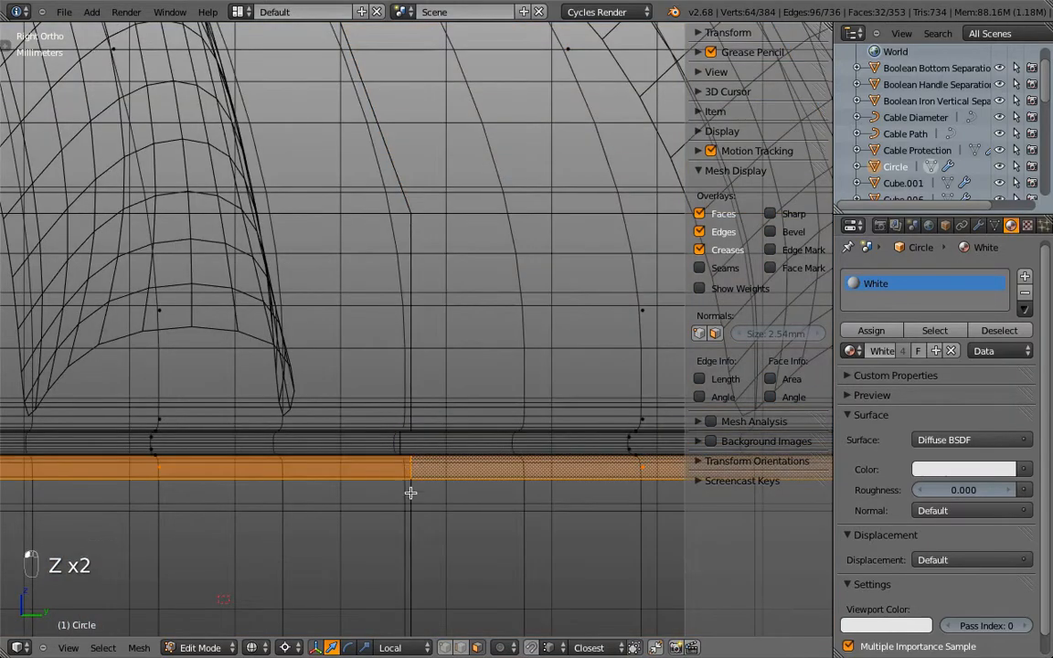
right_click(410, 491, "alt+shift")
Add the two adjoining face loops in the groove above the knob's lower part to the selection.
scroll(410, 471, "down", 3)
key("z")
middle_click_drag(430, 440, 420, 237)
scroll(414, 313, "up", 4)
scroll(438, 405, "up", 3)
scroll(415, 312, "up", 5)
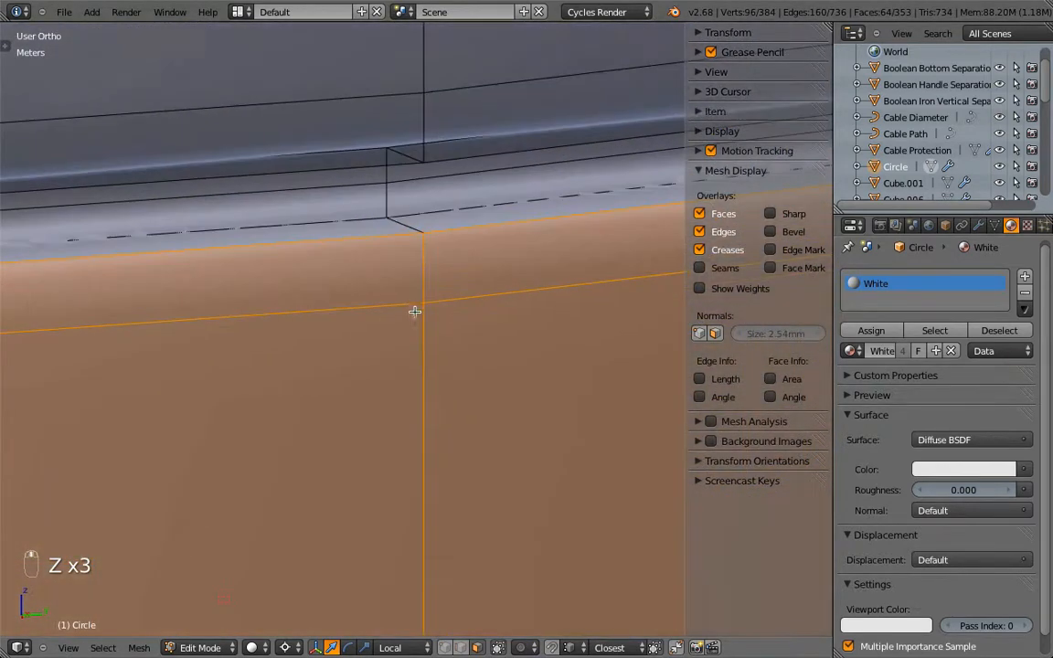
right_click(396, 215, "alt+shift")
right_click(389, 203, "alt+shift")
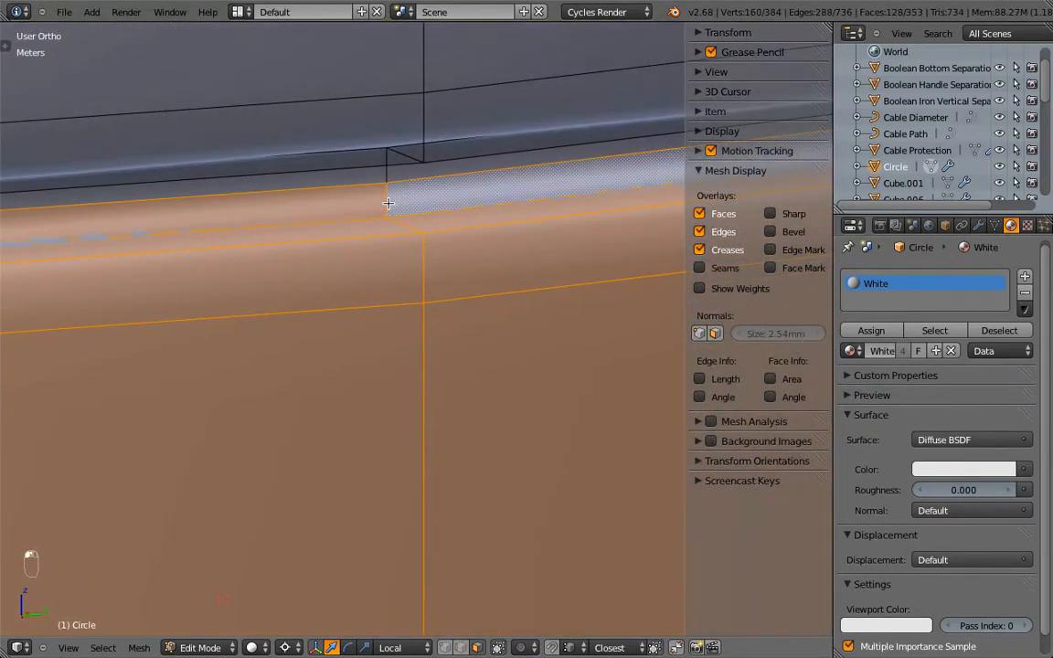
Add a second material slot with Blue to the knob and assign it to the selected lower faces.
left_click(1026, 277)
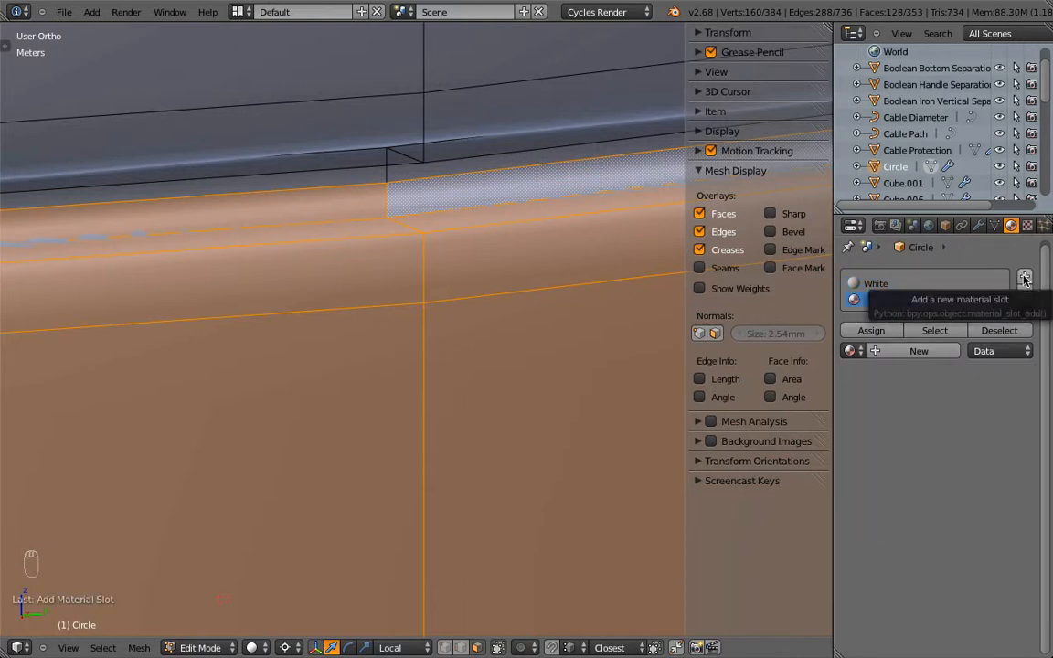
left_click(851, 351)
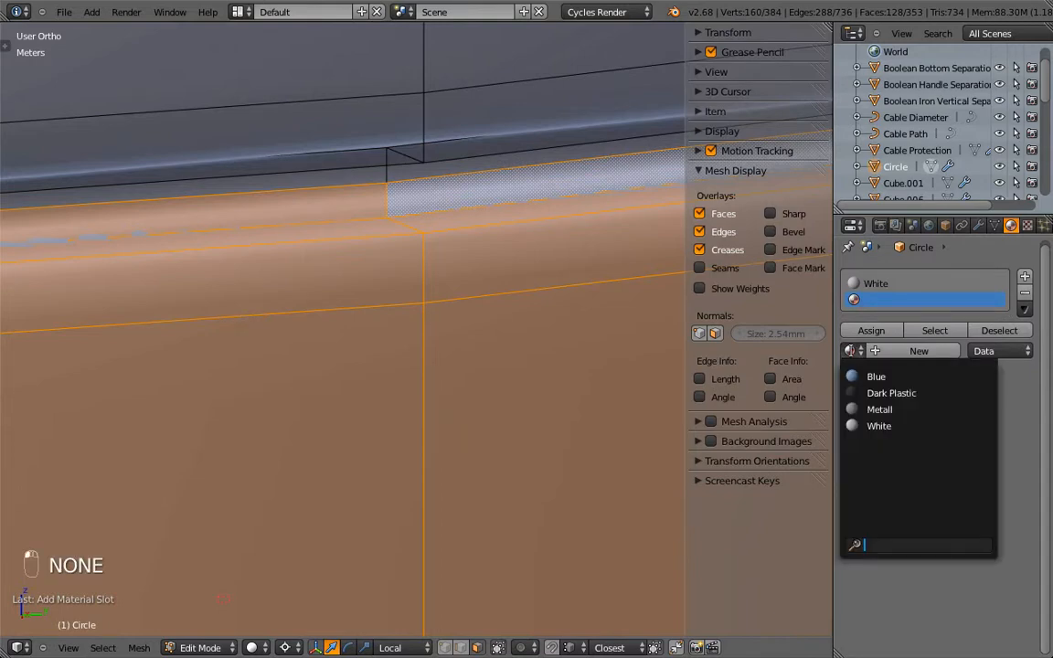
left_click(918, 375)
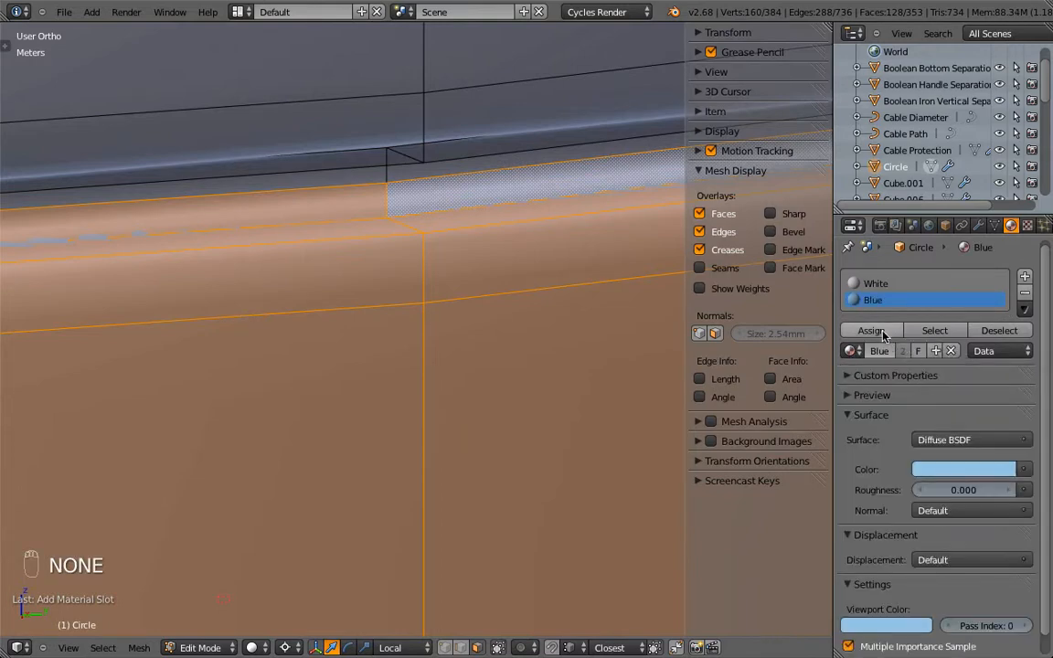
left_click(884, 335)
scroll(603, 322, "down", 4)
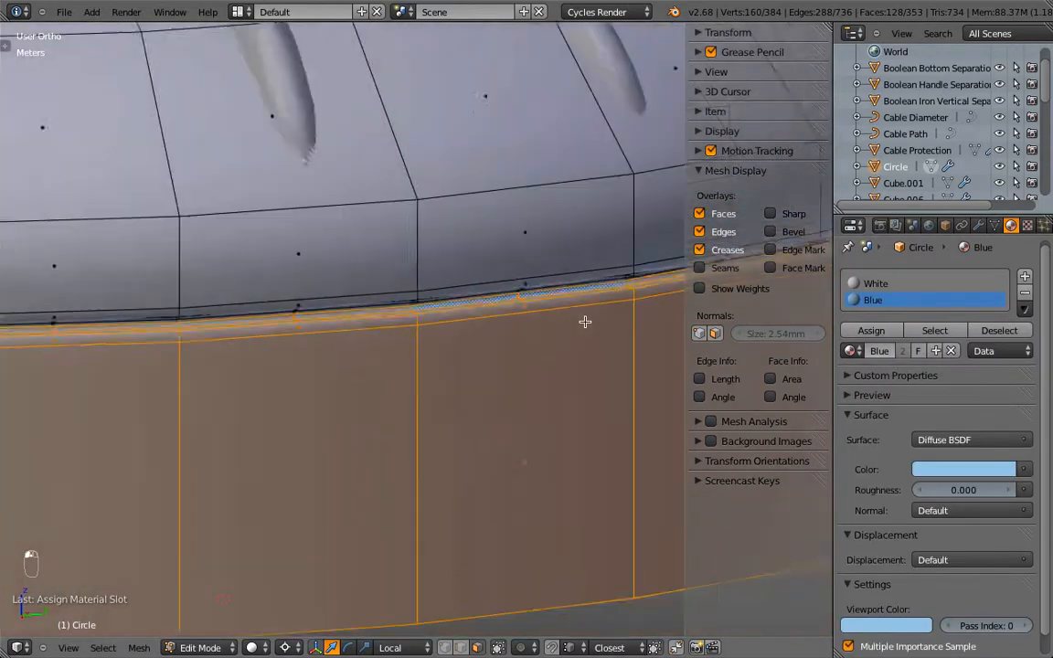
key("Tab")
scroll(584, 325, "down", 5)
key("Tab")
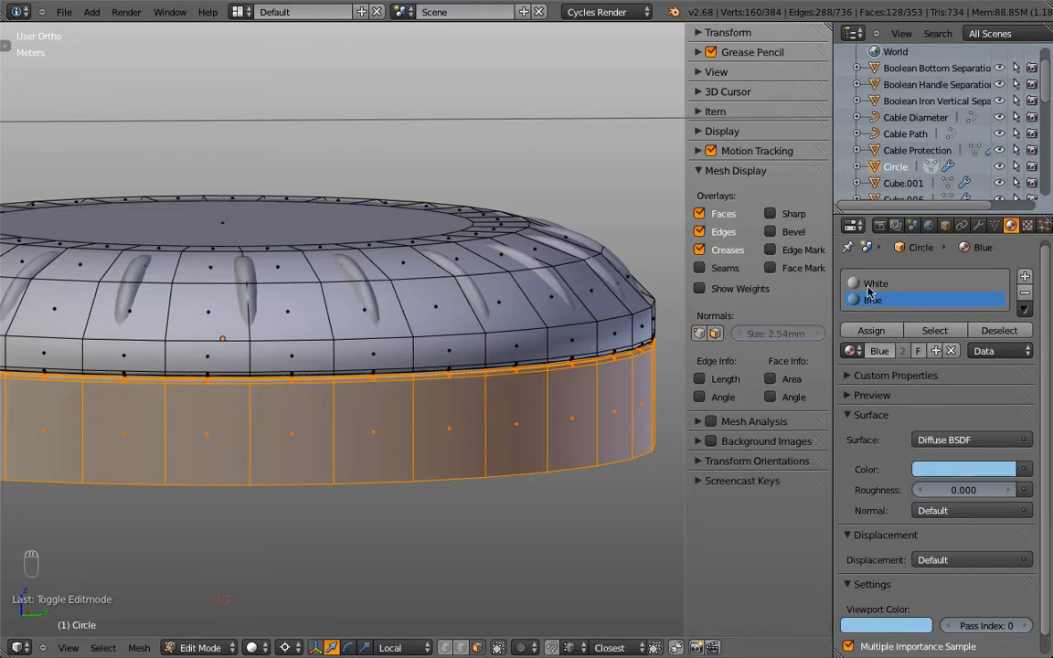
key("Tab")
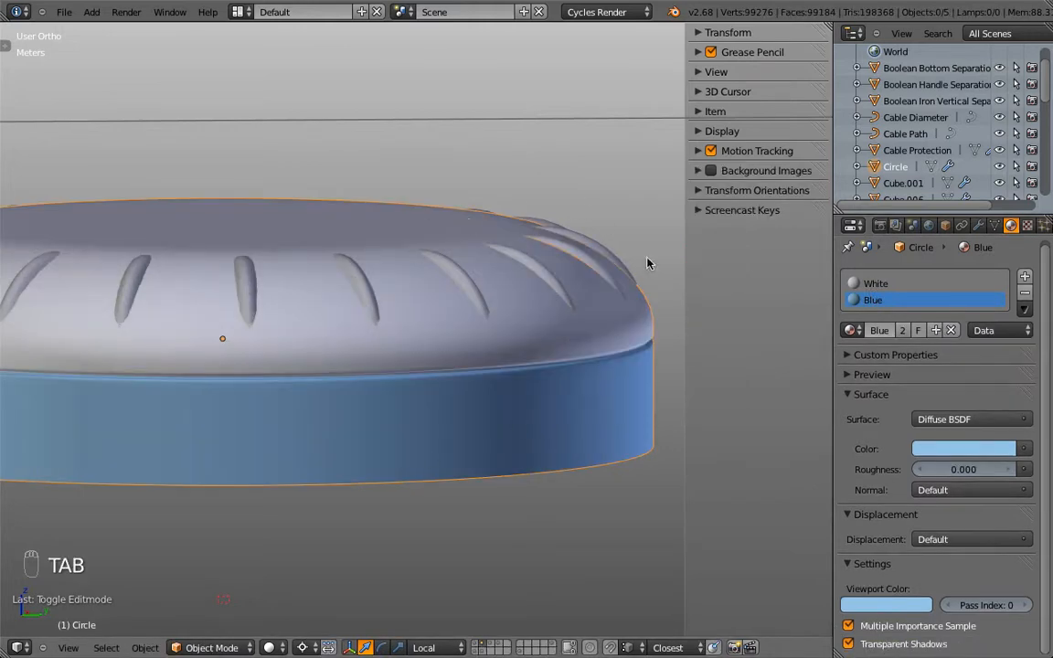
Assign the Blue material to two separate faces on the knob's grooved upper part.
key("Tab")
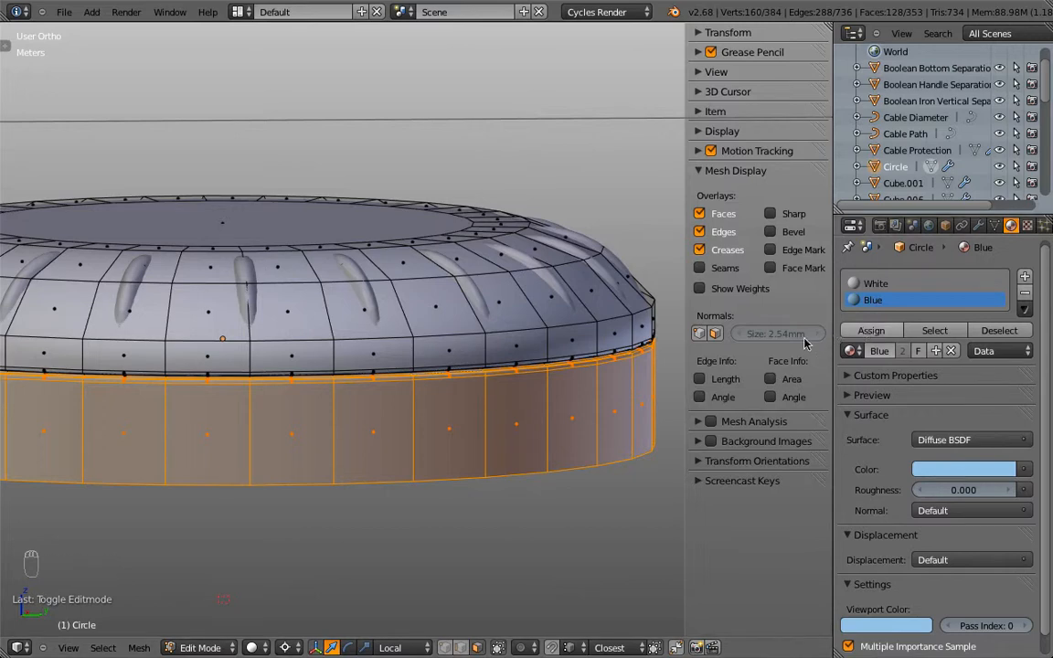
right_click(446, 331)
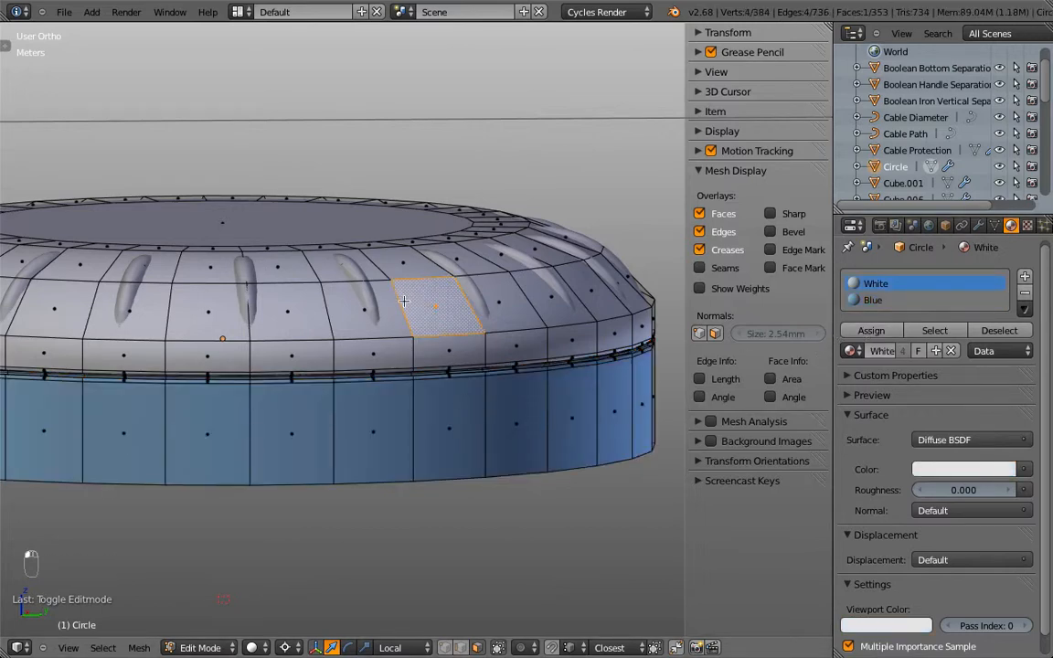
left_click(873, 299)
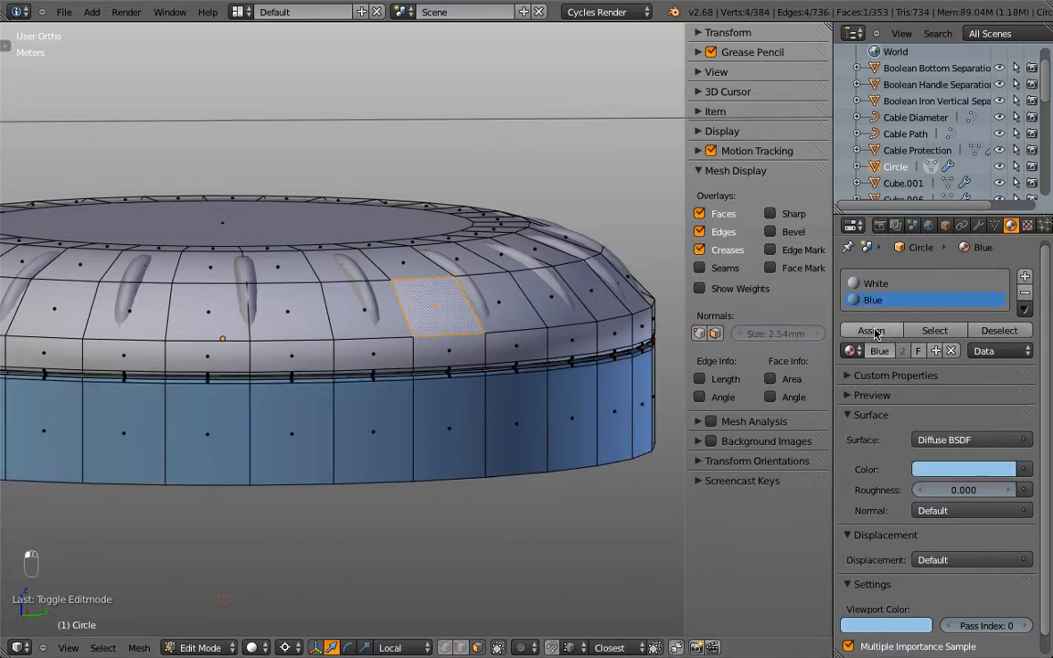
left_click(871, 331)
key("Tab")
key("Tab")
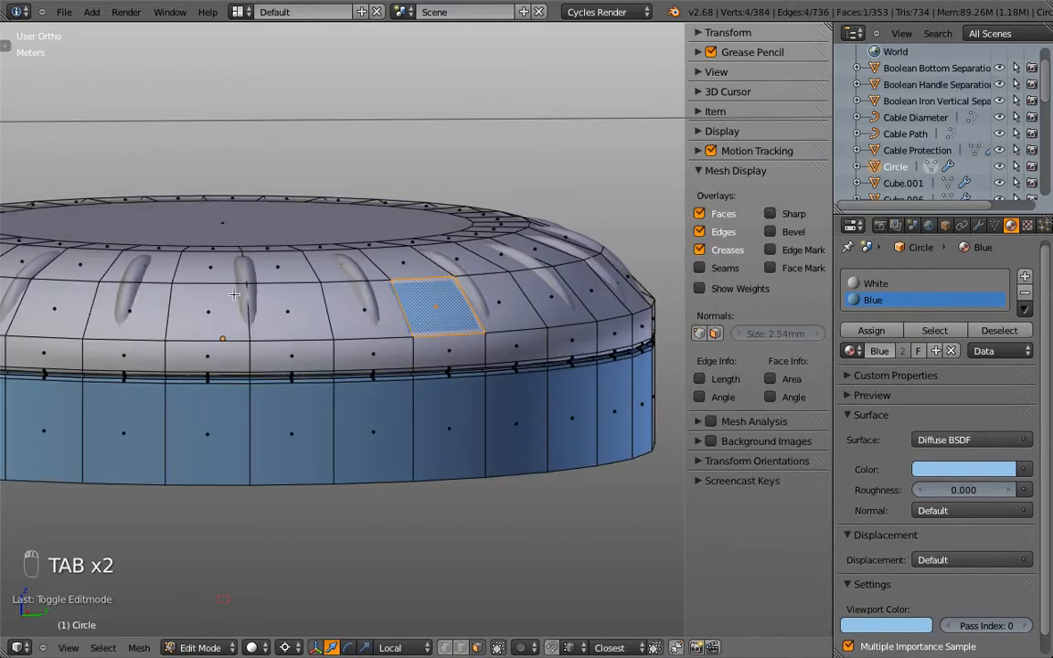
right_click(234, 294)
left_click(873, 300)
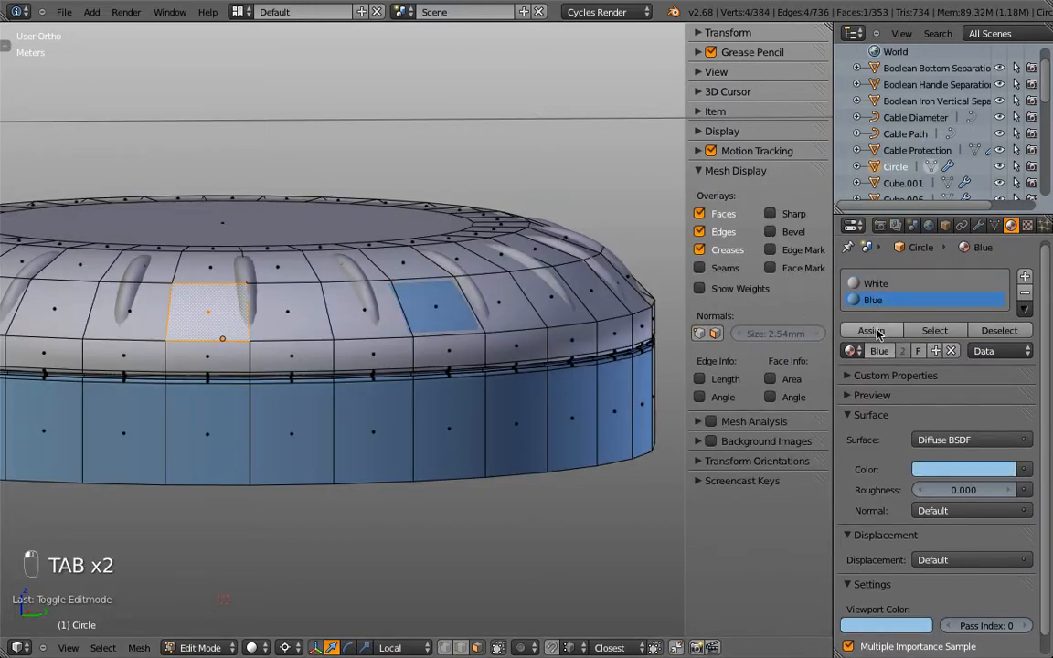
left_click(871, 331)
Add a third material slot with Dark Plastic and assign it to the face between the two blue ones.
right_click(370, 313)
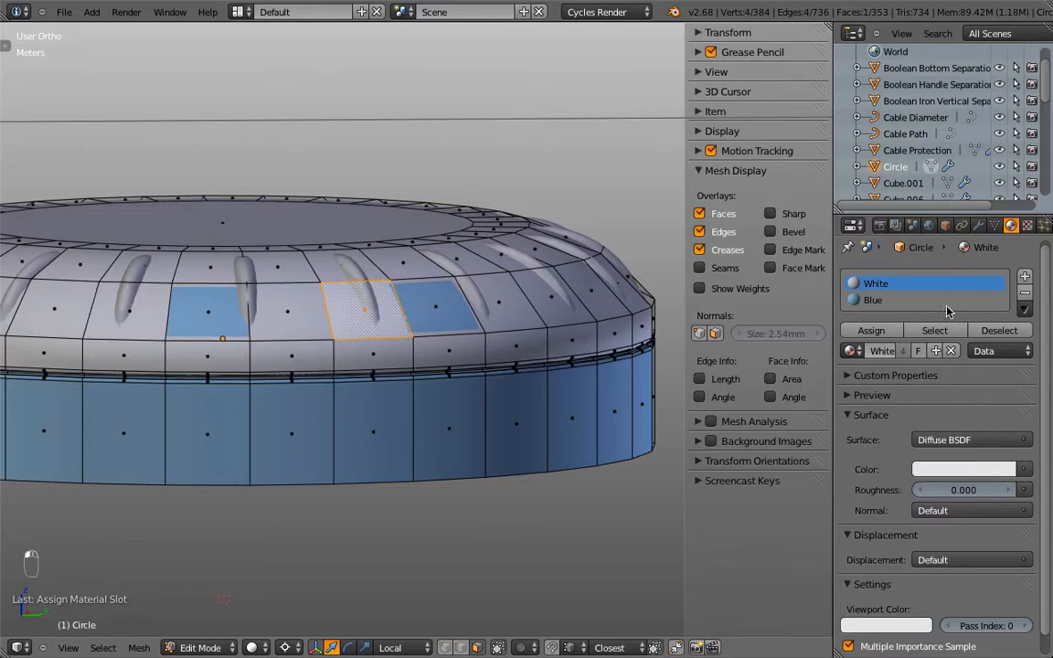
left_click(1025, 276)
left_click(851, 362)
left_click(891, 404)
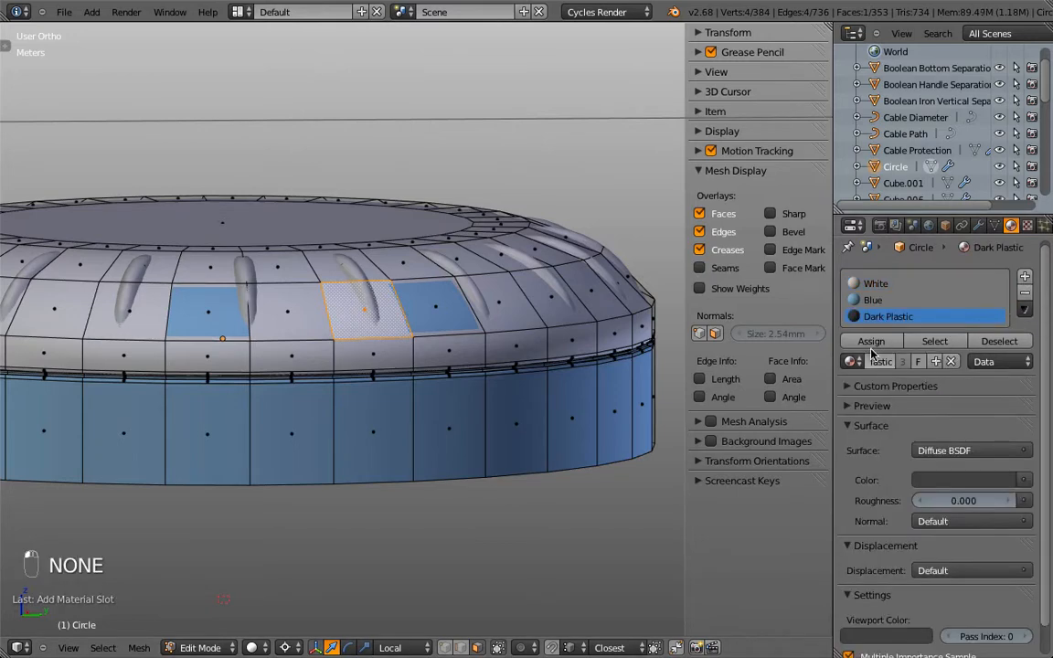
left_click(871, 341)
key("Tab")
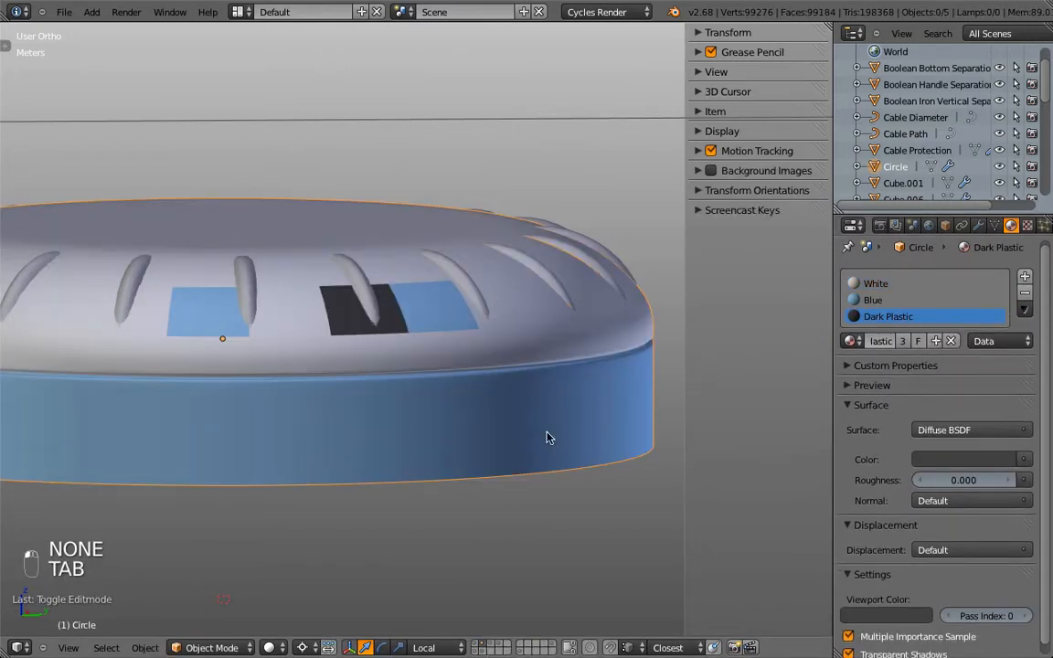
Remove the Dark Plastic material slot from the knob.
key("Tab")
left_click(1025, 292)
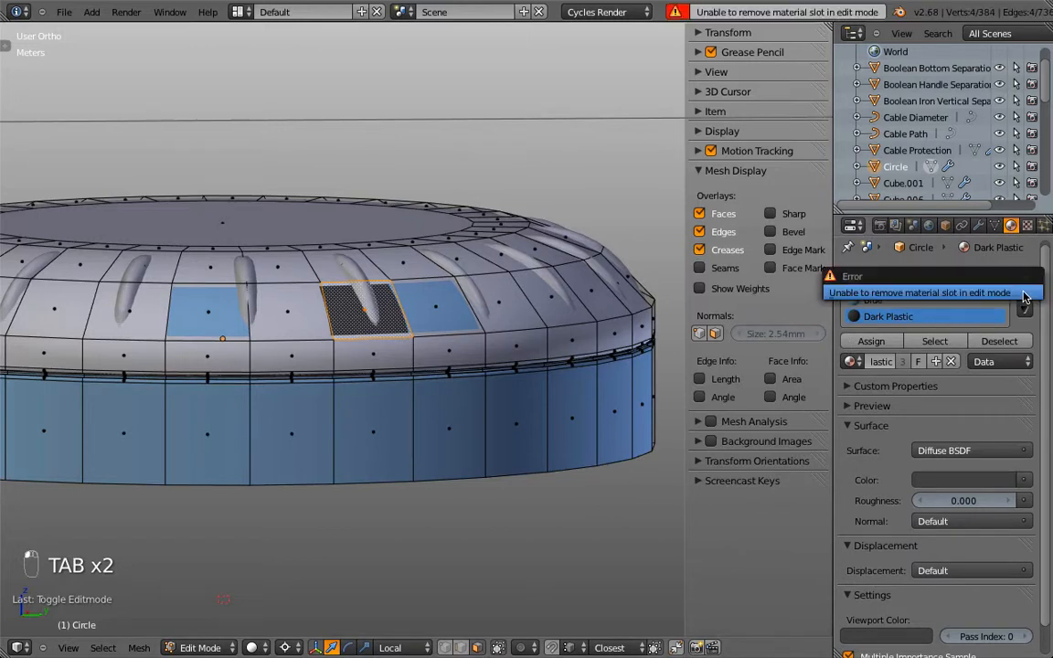
key("Tab")
left_click(1024, 292)
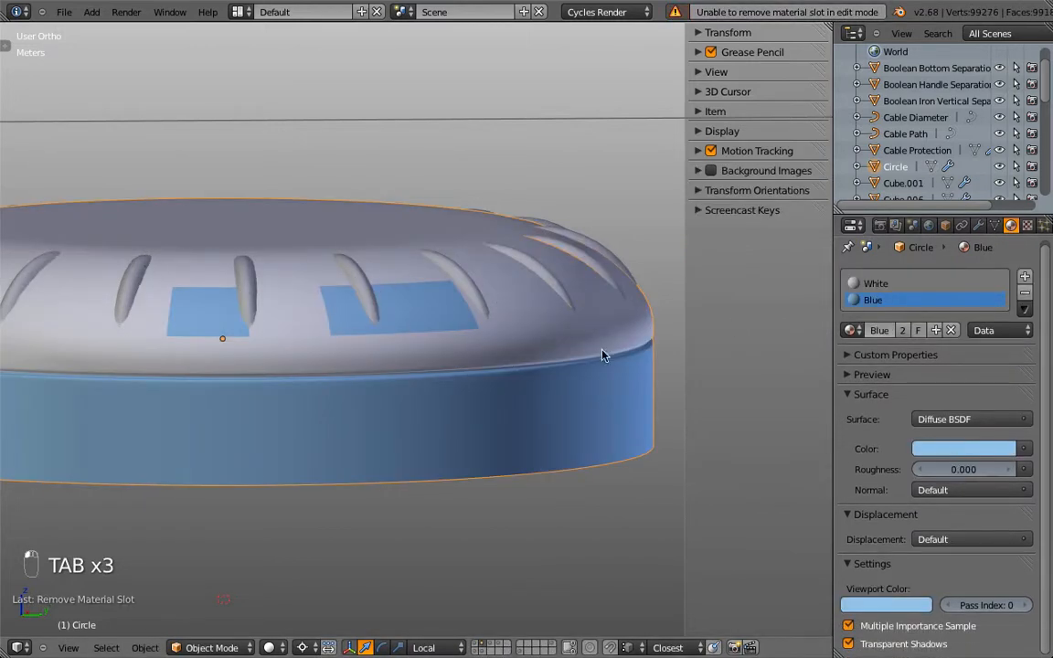
Select the three recoloured faces on the knob's upper part and assign them the White material again.
key("Tab")
right_click(187, 283, "shift")
right_click(363, 311, "shift")
right_click(434, 306, "shift")
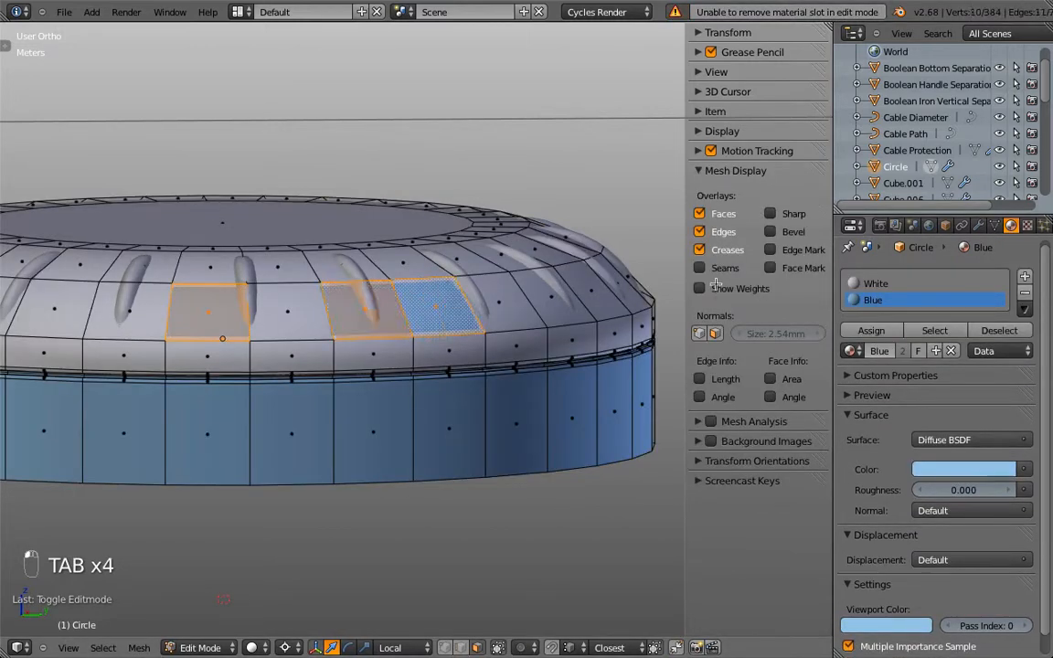
left_click(876, 283)
left_click(871, 331)
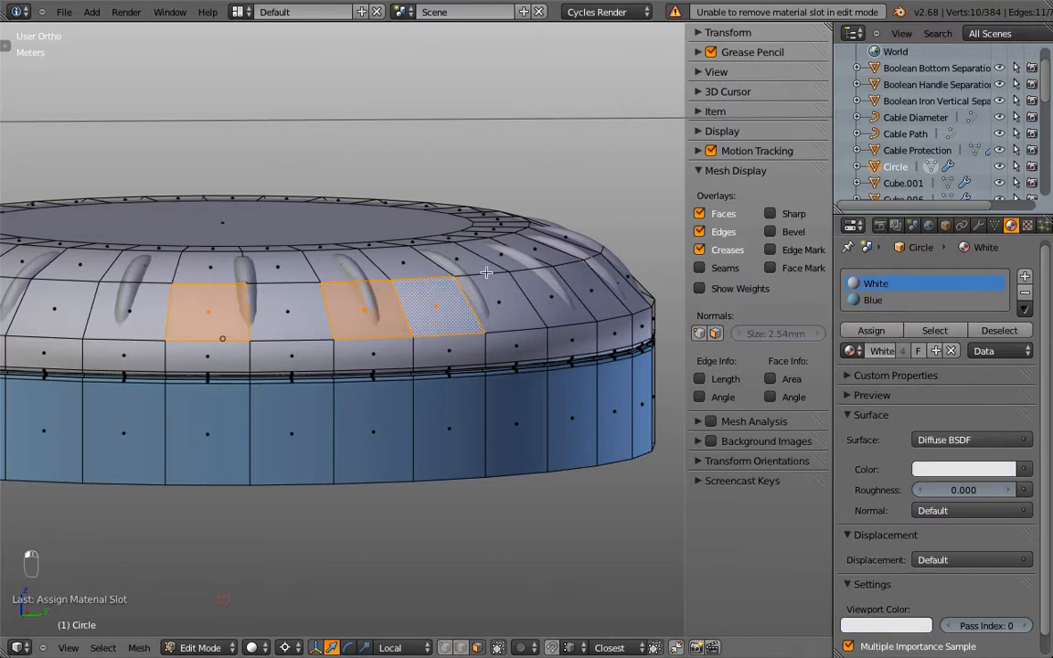
Leave mesh editing and give the groove object on the large knob the shared Blue material.
scroll(391, 244, "down", 3)
key("Tab")
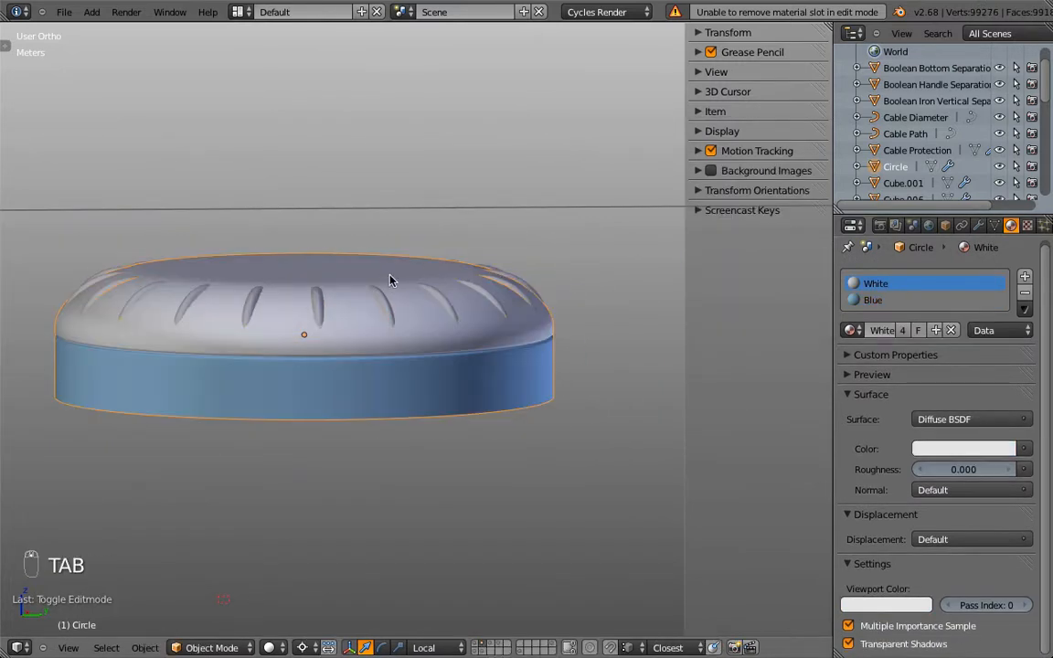
scroll(390, 279, "up", 3)
right_click(392, 301)
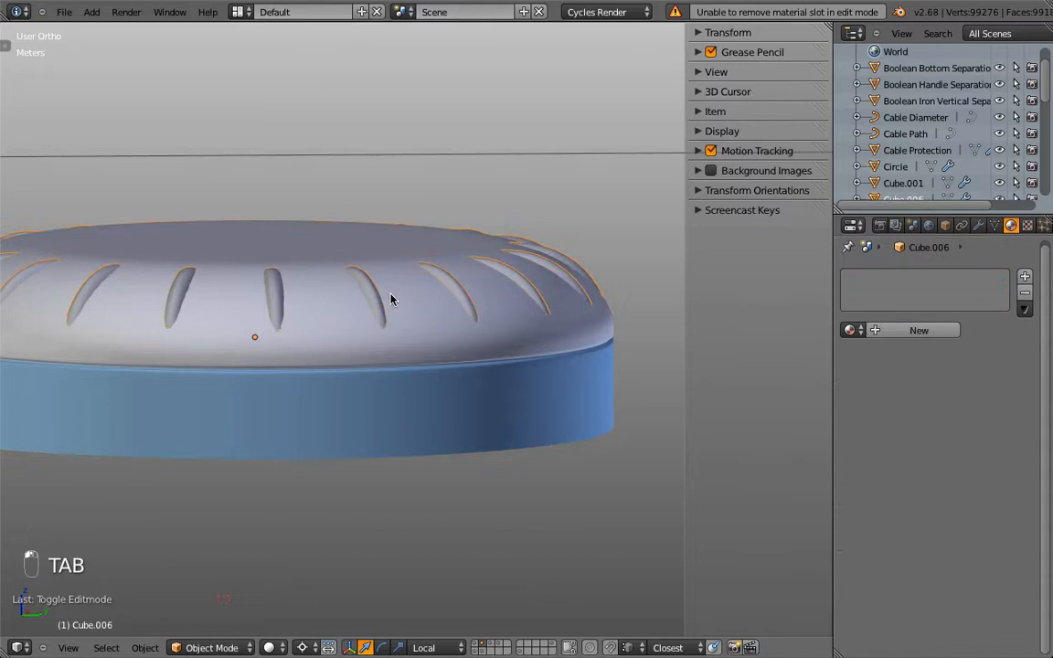
left_click(850, 330)
left_click(865, 356)
scroll(423, 230, "down", 2)
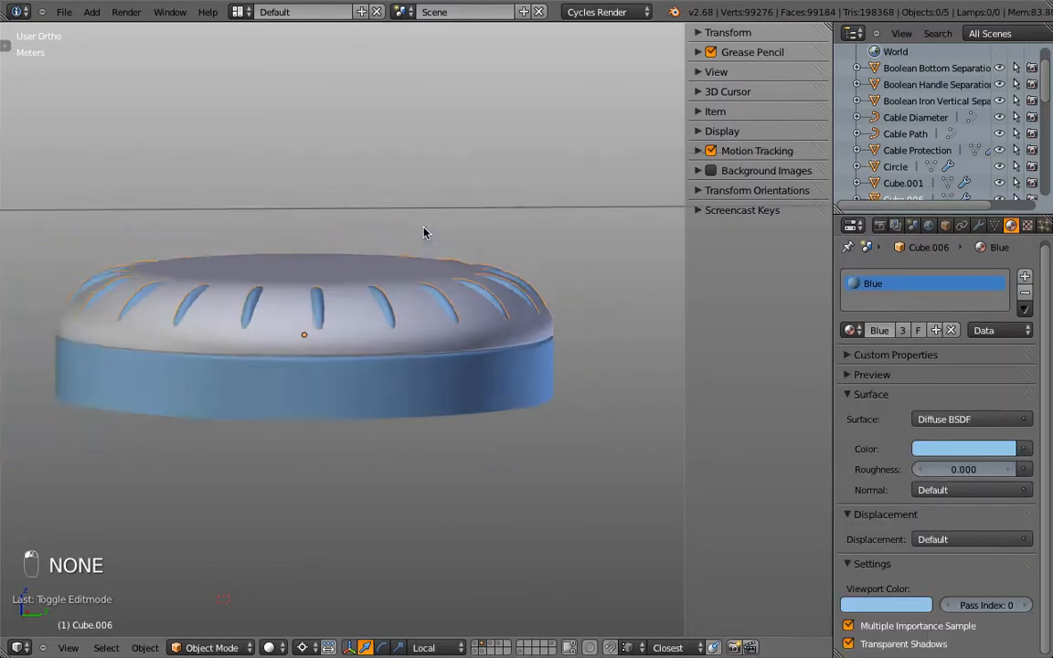
Open the mesh of the small dial above the large knob for editing.
mouse_move(423, 230)
middle_mouse_down()
mouse_move(447, 296)
mouse_move(451, 227)
mouse_move(422, 217)
middle_mouse_up()
scroll(421, 218, "down", 3)
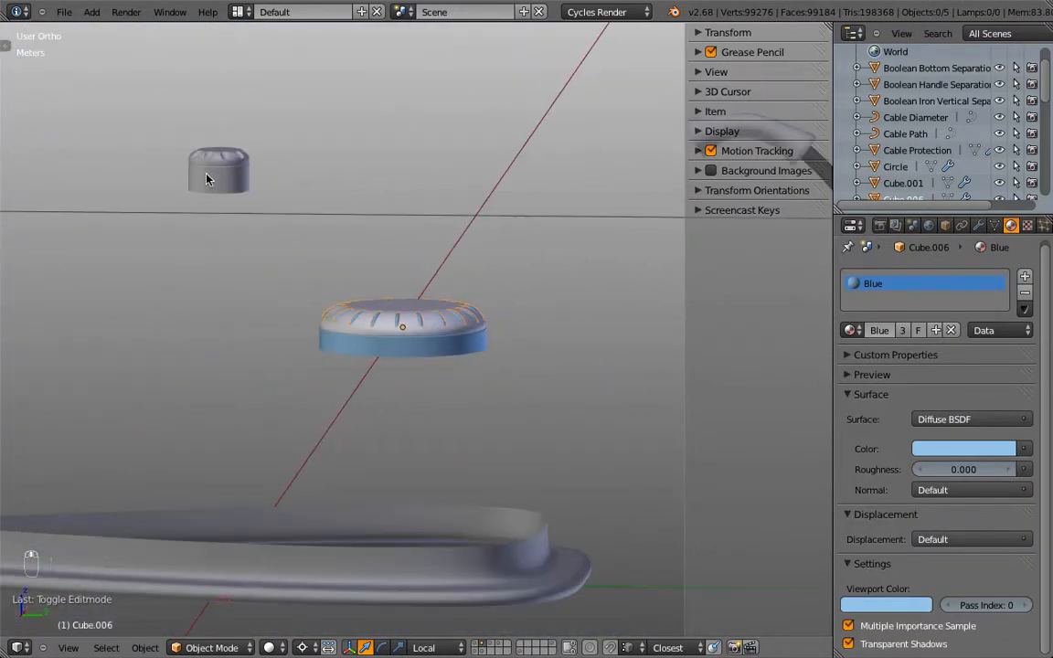
middle_click_drag(207, 175, 375, 318, "shift")
scroll(376, 319, "up", 6)
right_click(322, 302)
key("Tab")
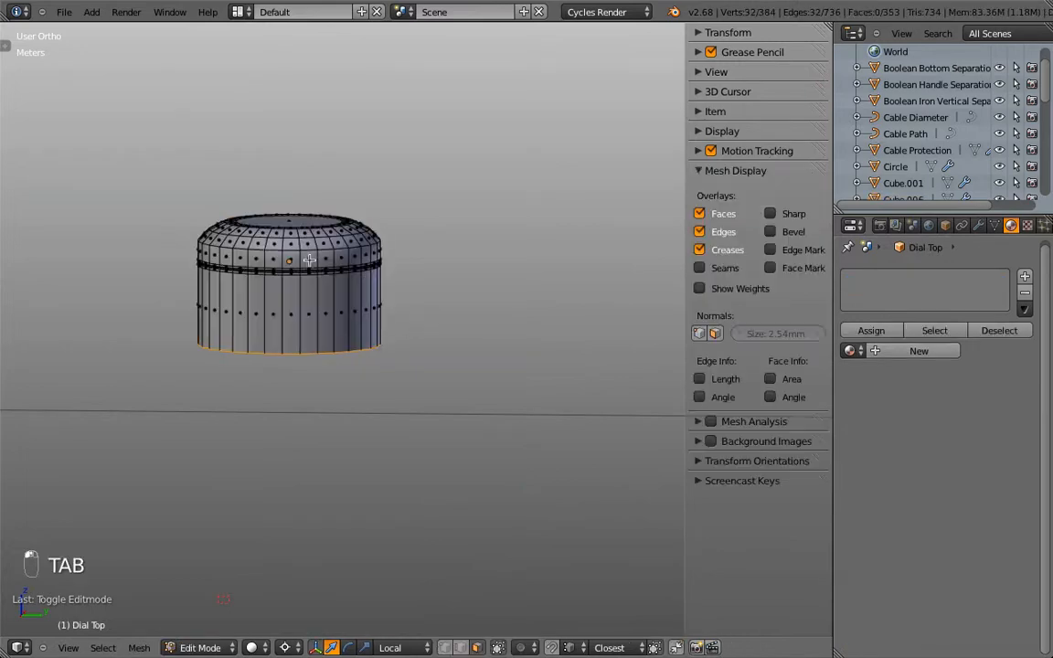
scroll(265, 239, "up", 3)
middle_click_drag(264, 251, 442, 413, "shift")
scroll(369, 356, "up", 2)
scroll(369, 356, "down", 1)
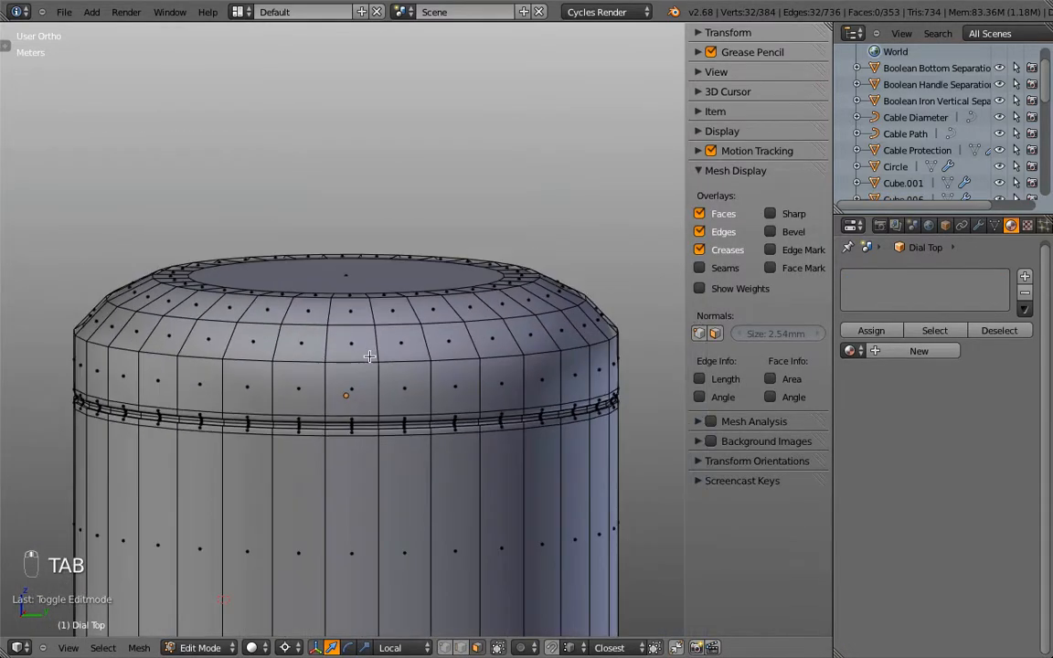
Select the entire dial top mesh and give it the shared White material.
key("KP_1")
key("a")
key("a")
key("a")
key("a")
key("a")
key("a")
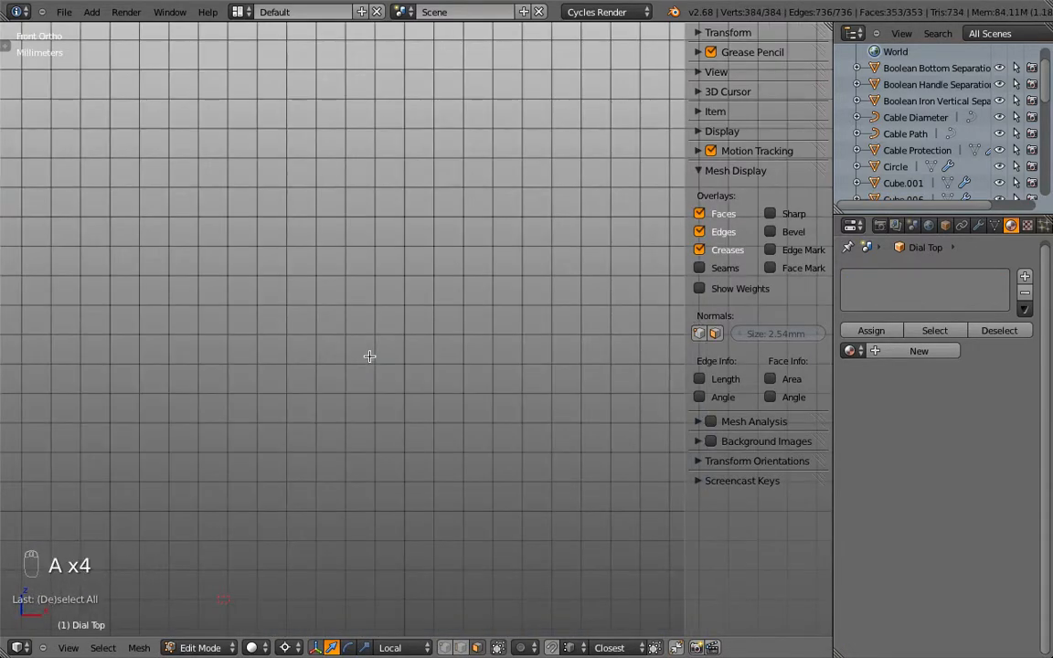
key("KP_Decimal")
key("a")
key("KP_Decimal")
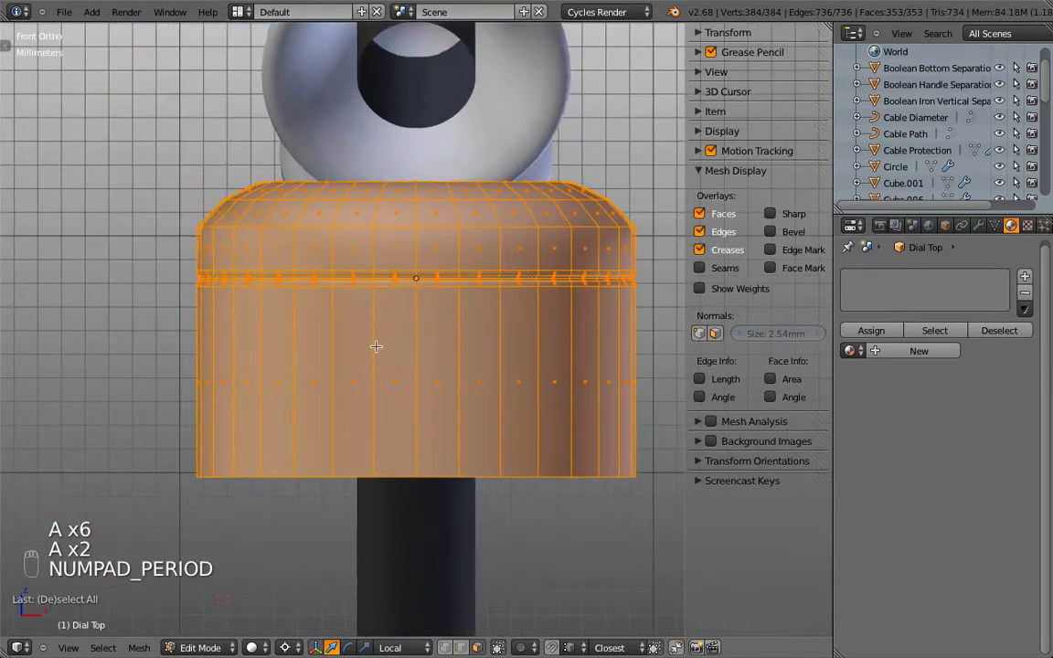
middle_click_drag(391, 287, 399, 311)
scroll(457, 323, "up", 8)
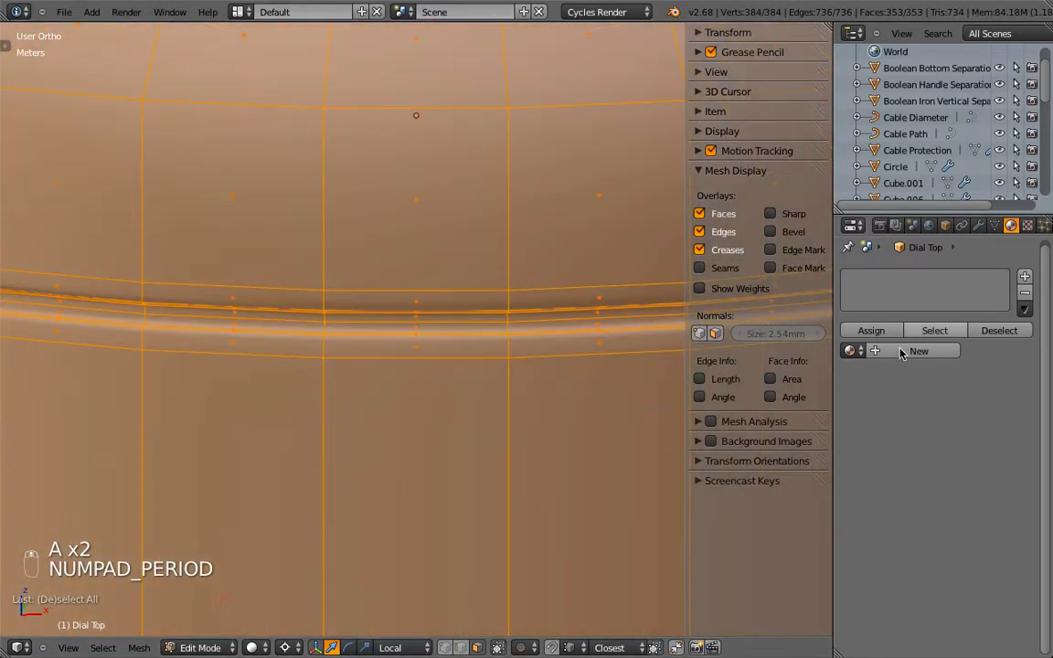
left_click(851, 350)
left_click(879, 425)
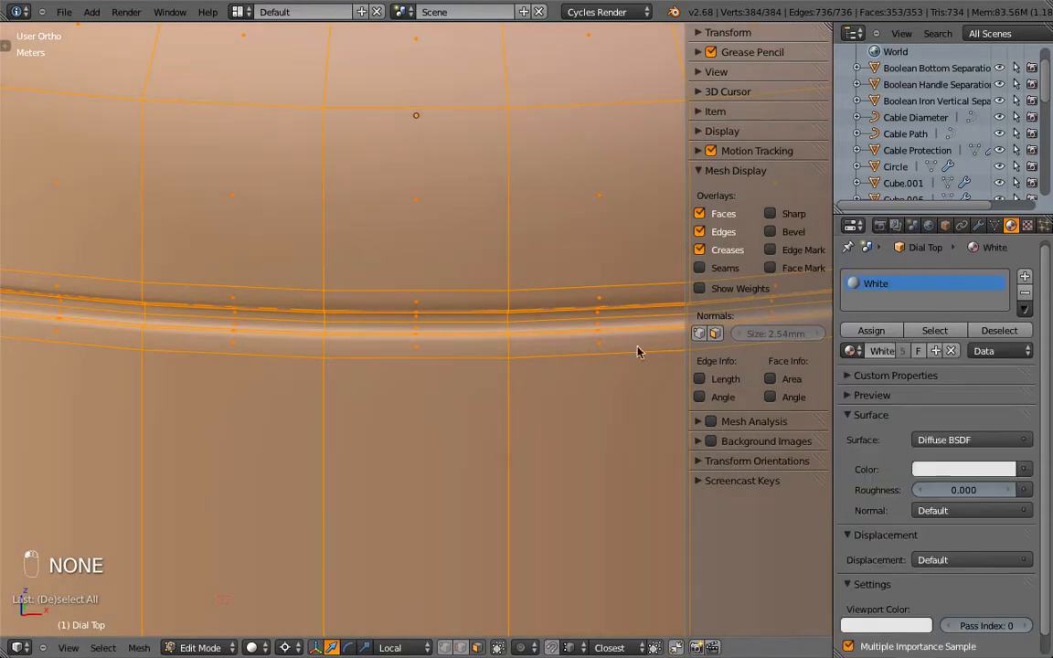
Select the four lowest face loops of the dial top, from the side wall into the seam, and invert the selection to the cap.
scroll(500, 315, "up", 4)
scroll(594, 361, "down", 4)
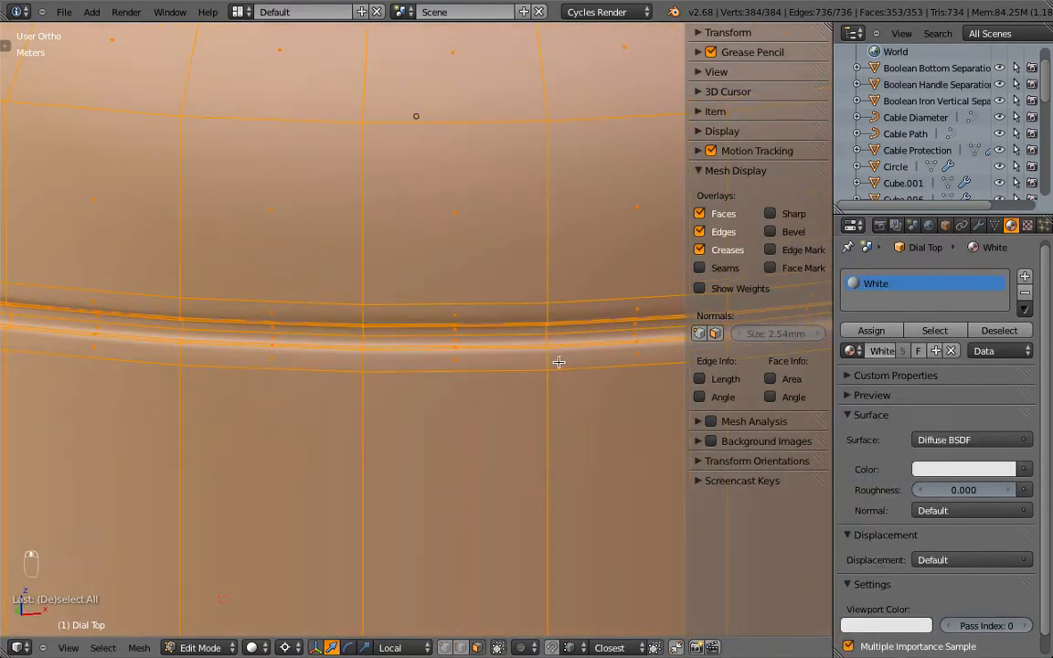
left_click(551, 395, "alt")
left_click(548, 358, "alt+shift")
scroll(420, 362, "up", 4)
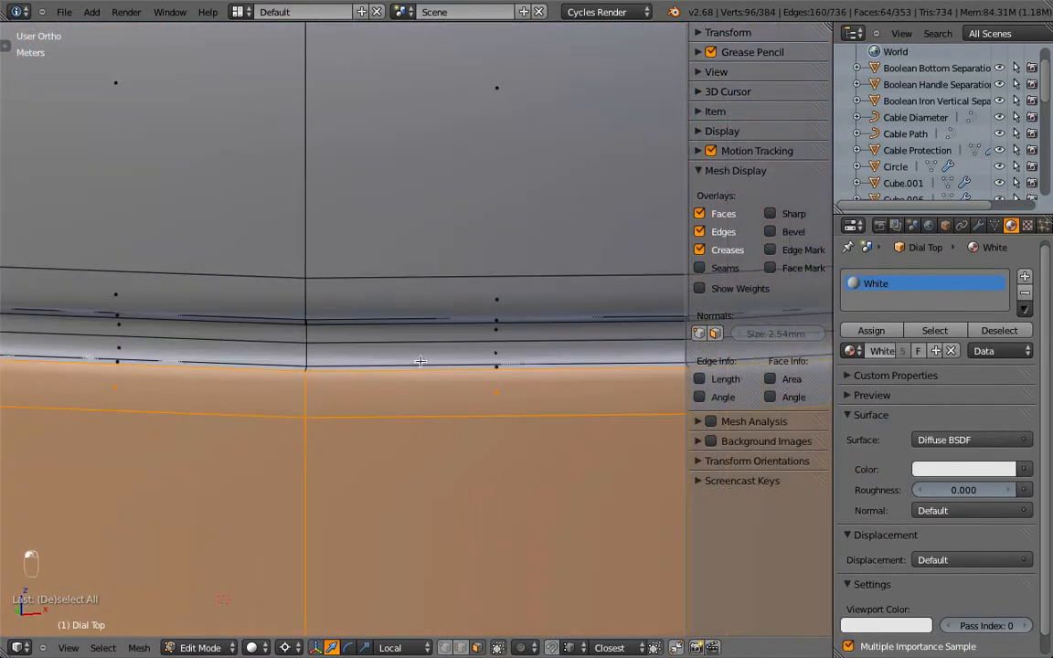
left_click(291, 345, "alt+shift")
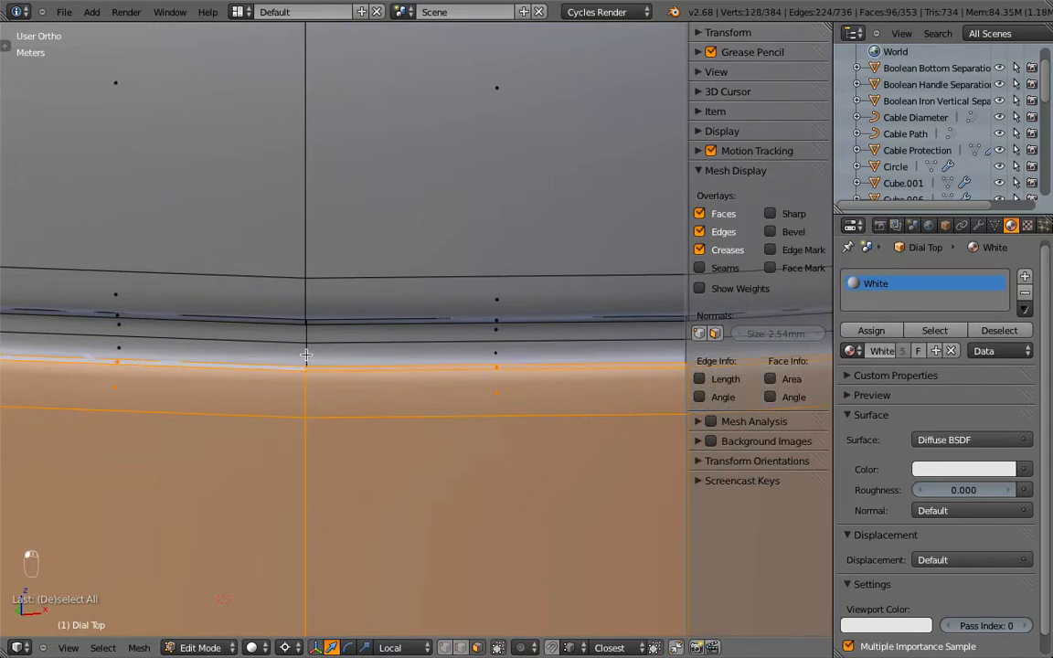
left_click(277, 321, "alt+shift")
scroll(365, 329, "down", 12)
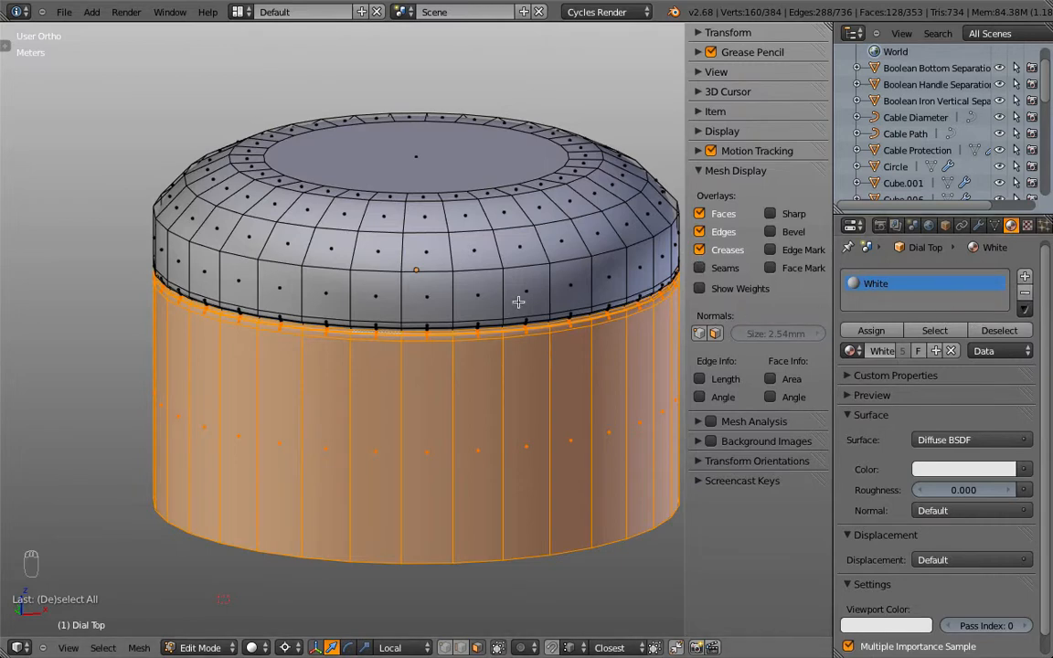
key("ctrl+i")
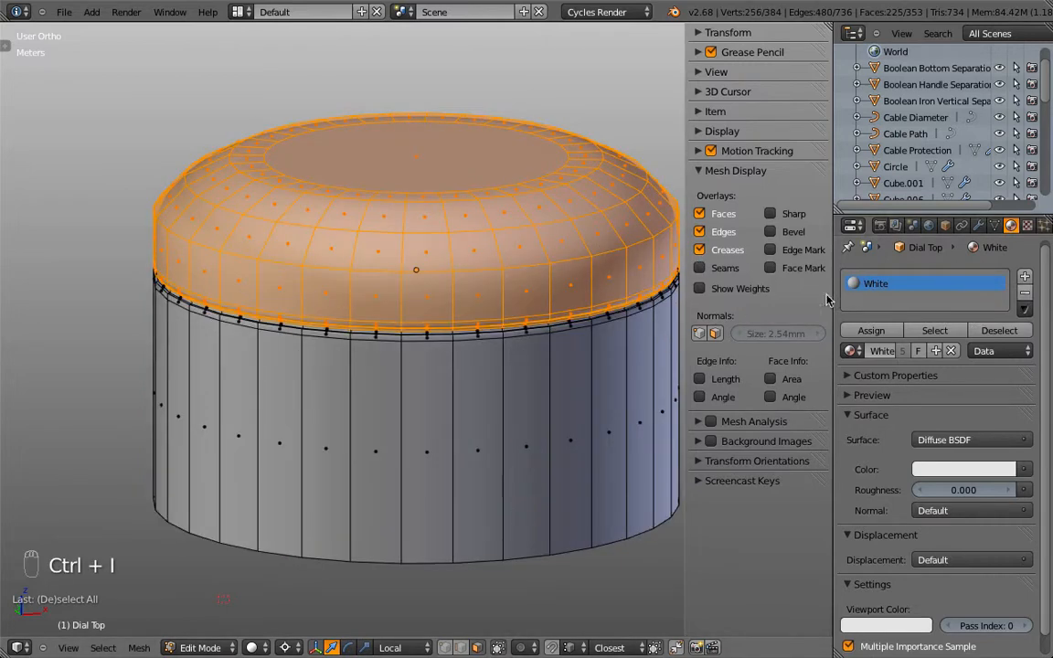
Add a second material slot with Blue, assign it to the selected cap faces and leave mesh editing.
left_click(1024, 276)
left_click(850, 351)
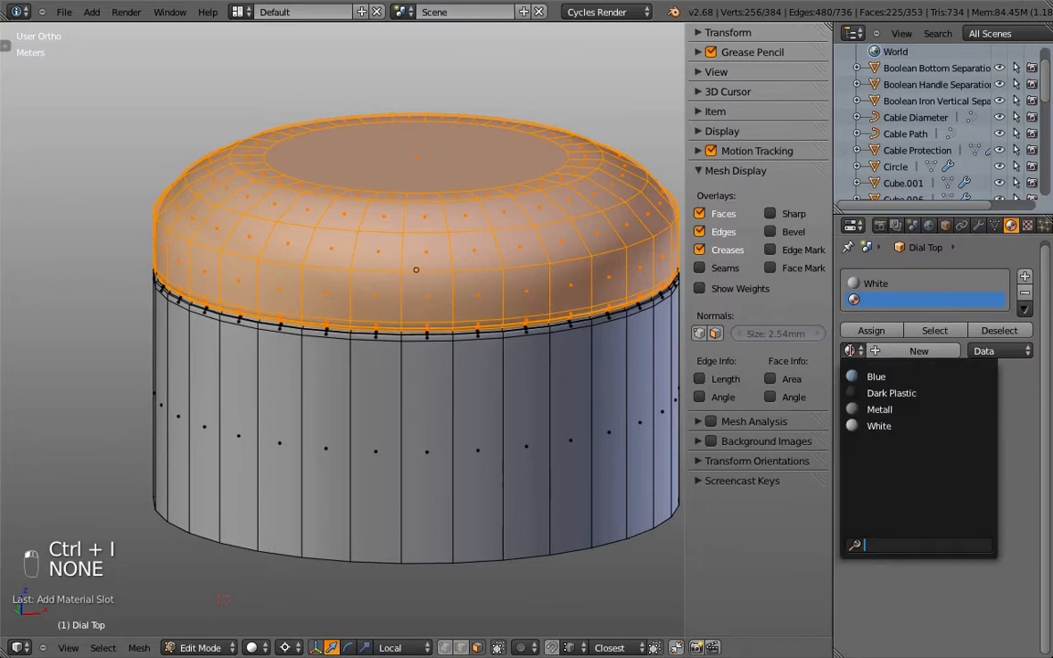
left_click(866, 374)
left_click(870, 331)
scroll(402, 310, "down", 4)
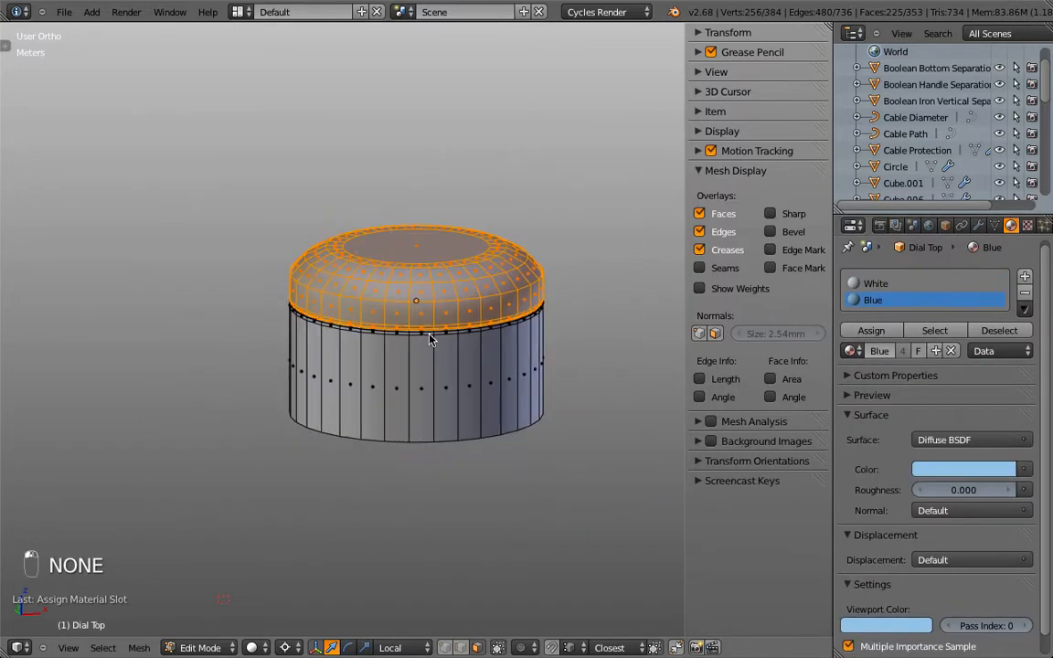
key("Tab")
Show the layer holding the Dial Detail Top object and give that object the shared Blue material.
scroll(476, 352, "down", 3)
scroll(497, 357, "down", 5)
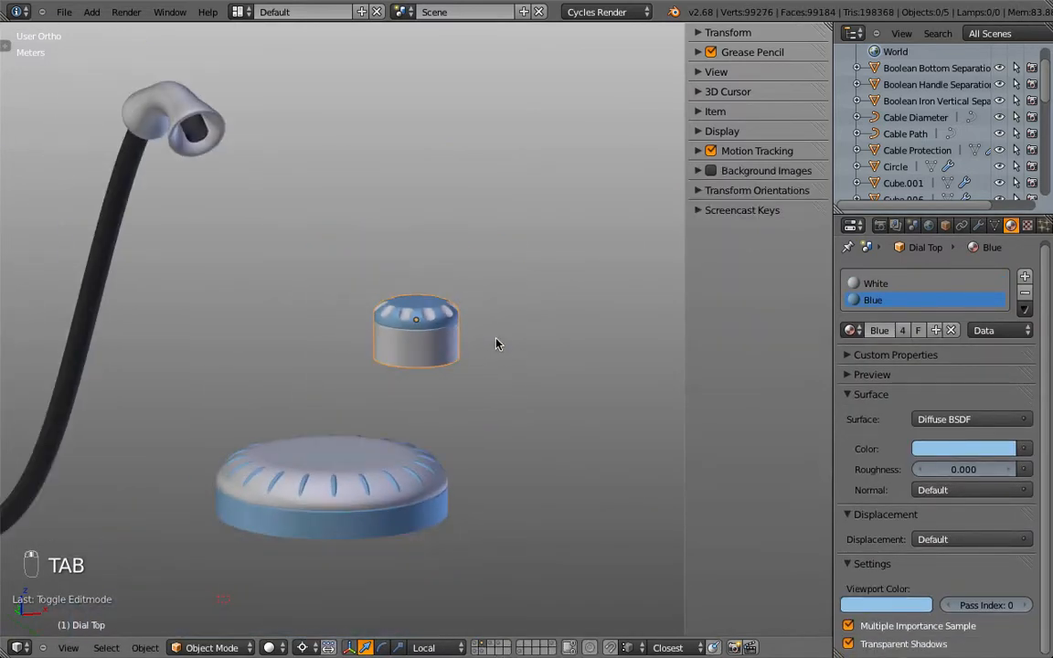
middle_click_drag(496, 343, 324, 384)
scroll(437, 356, "up", 6)
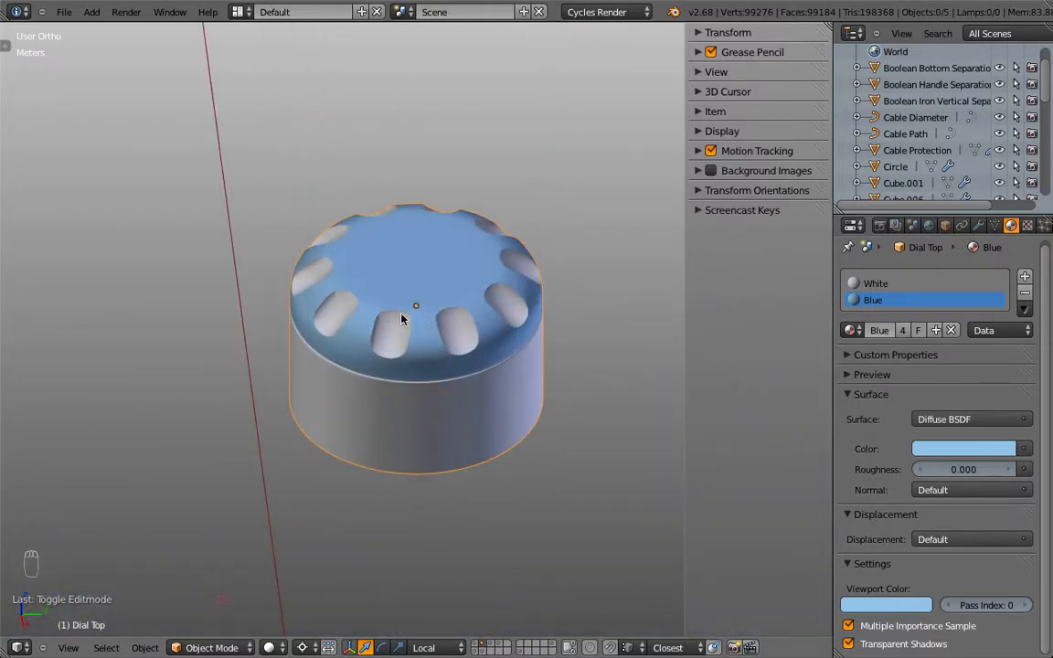
scroll(424, 364, "down", 3)
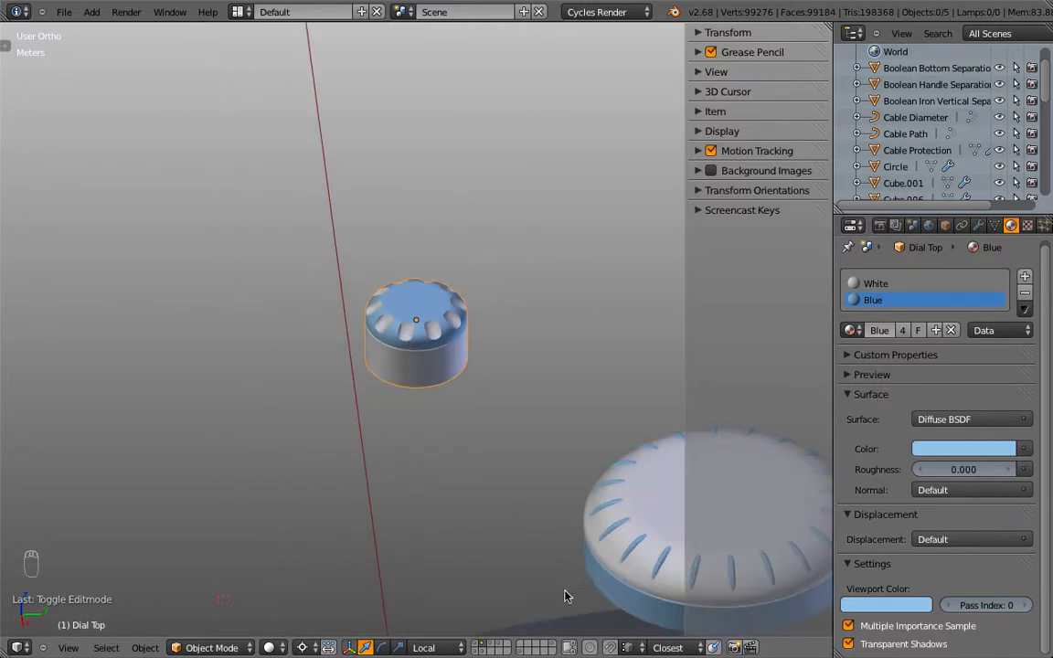
left_click(521, 651)
scroll(429, 338, "up", 3)
right_click(432, 330)
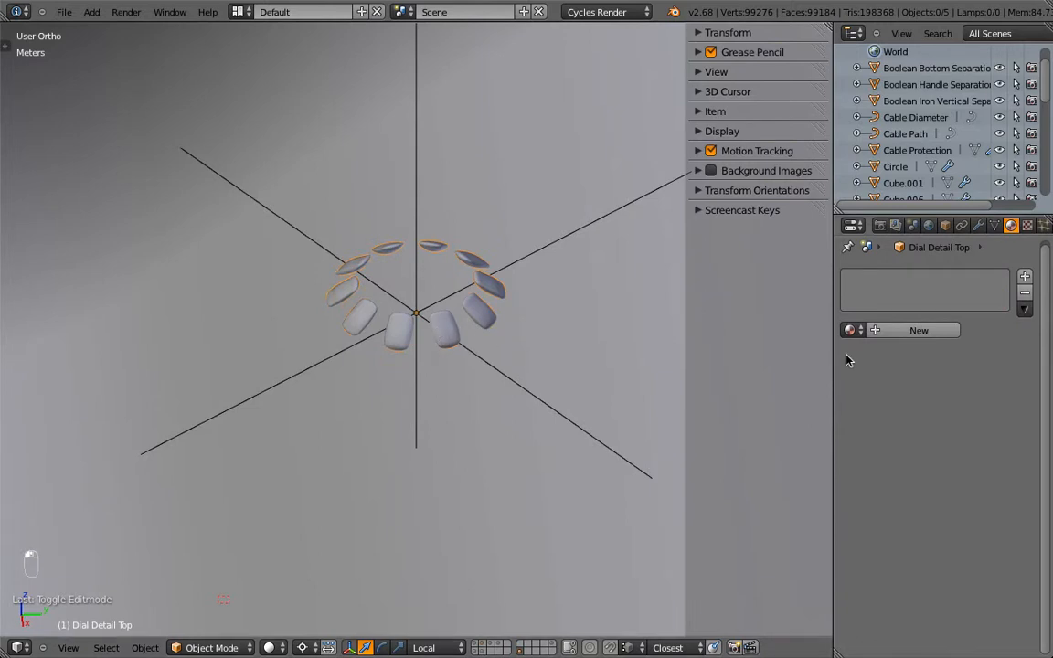
left_click(850, 330)
left_click(855, 354)
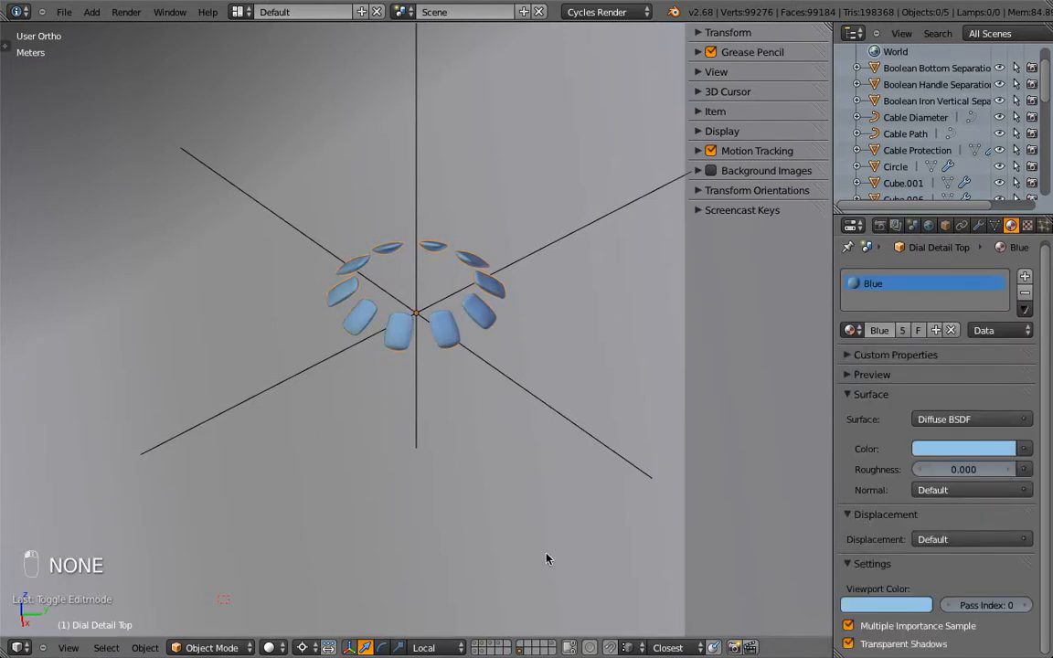
Return to the layer with the dials and check the dial top's mesh.
left_click(499, 647)
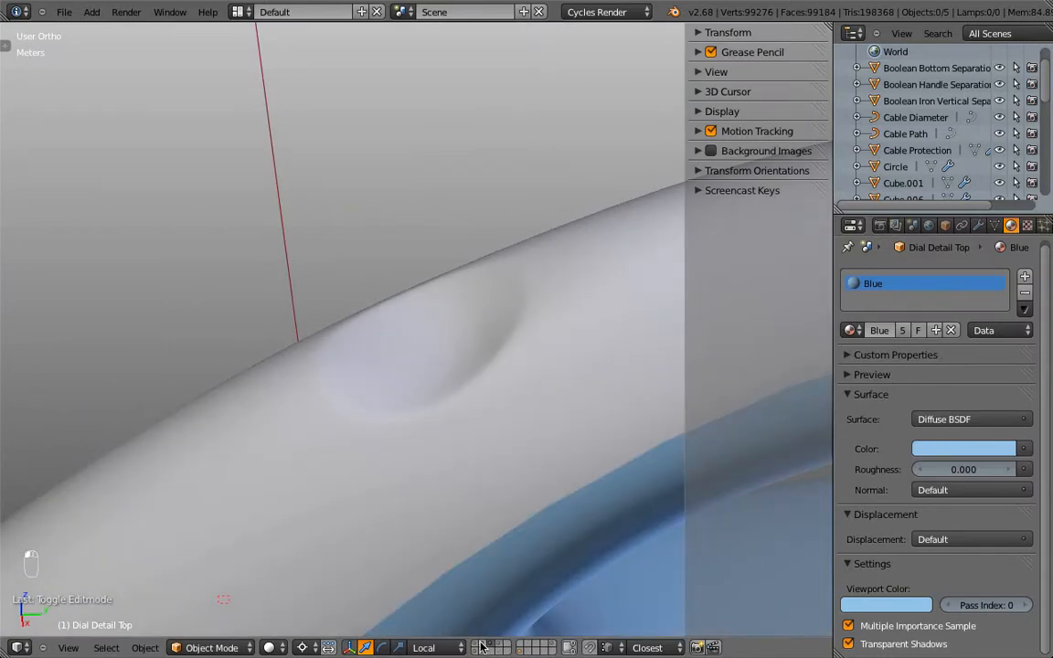
left_click(502, 647)
right_click(424, 347)
key("Tab")
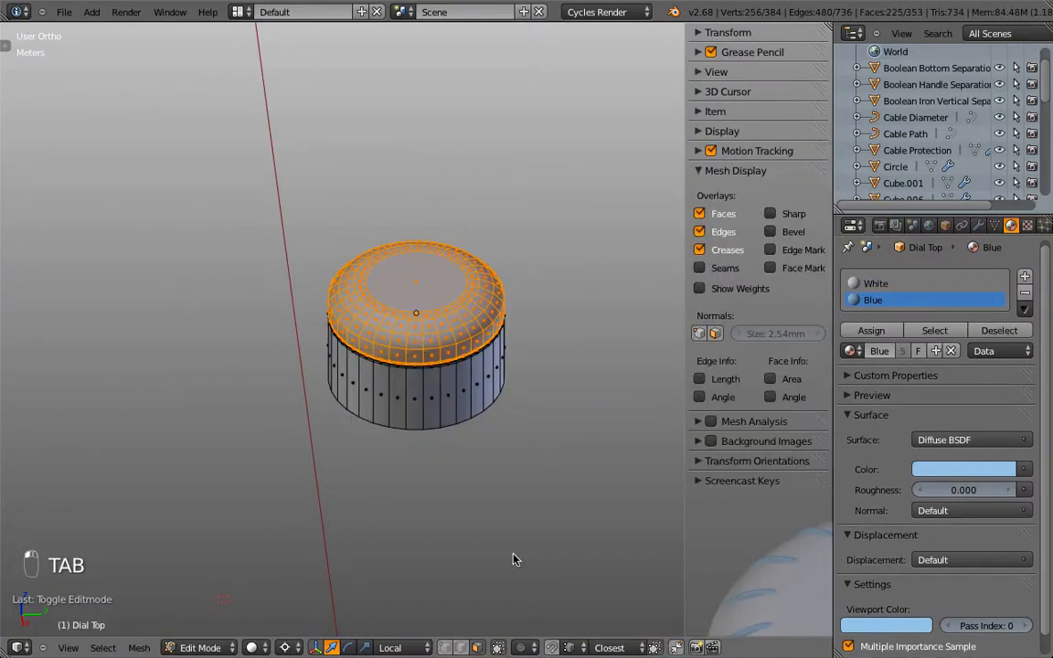
key("Tab")
Show the coloured iron body's layer together with the dials, deselect everything and examine the complete iron from several sides.
left_click(501, 647, "shift")
scroll(463, 432, "down", 10)
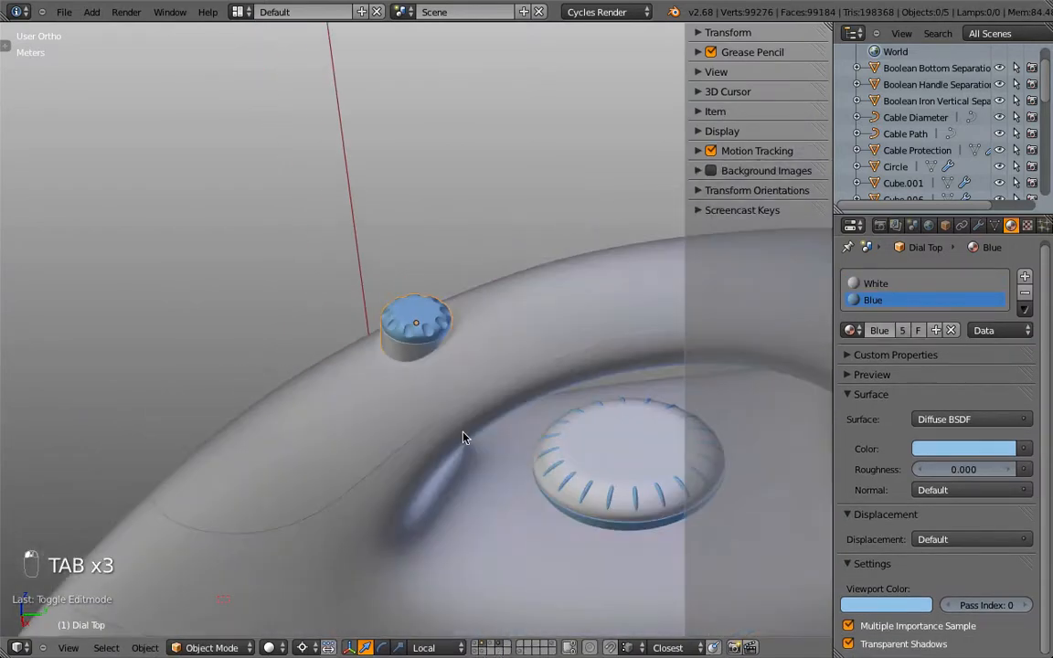
middle_click_drag(500, 481, 539, 457)
left_click(499, 643, "shift")
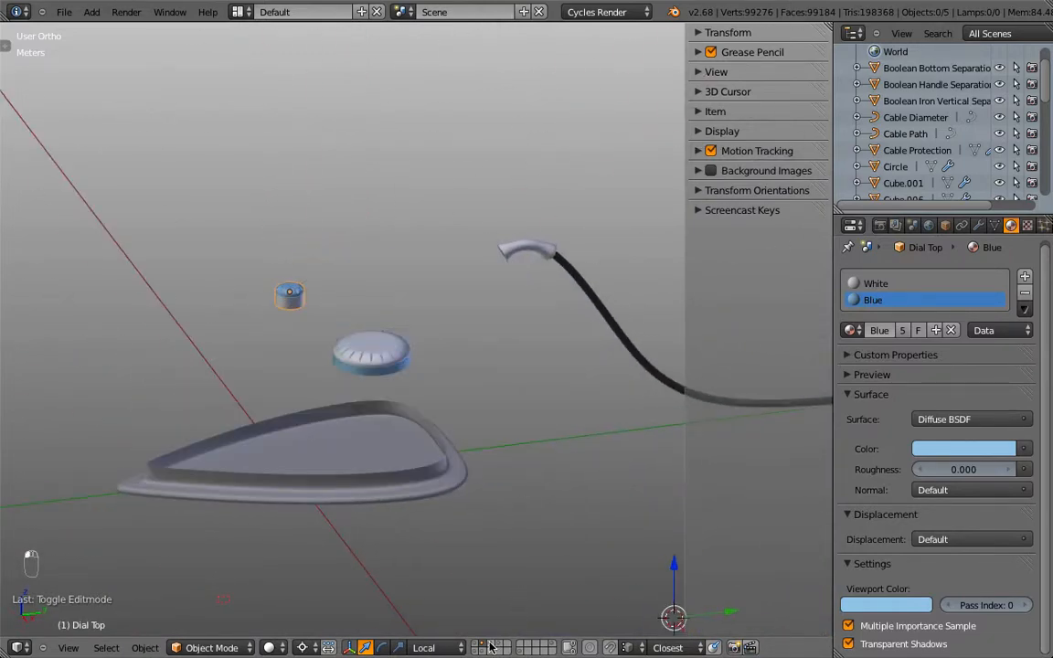
left_click(489, 643, "shift")
middle_click_drag(466, 405, 411, 439)
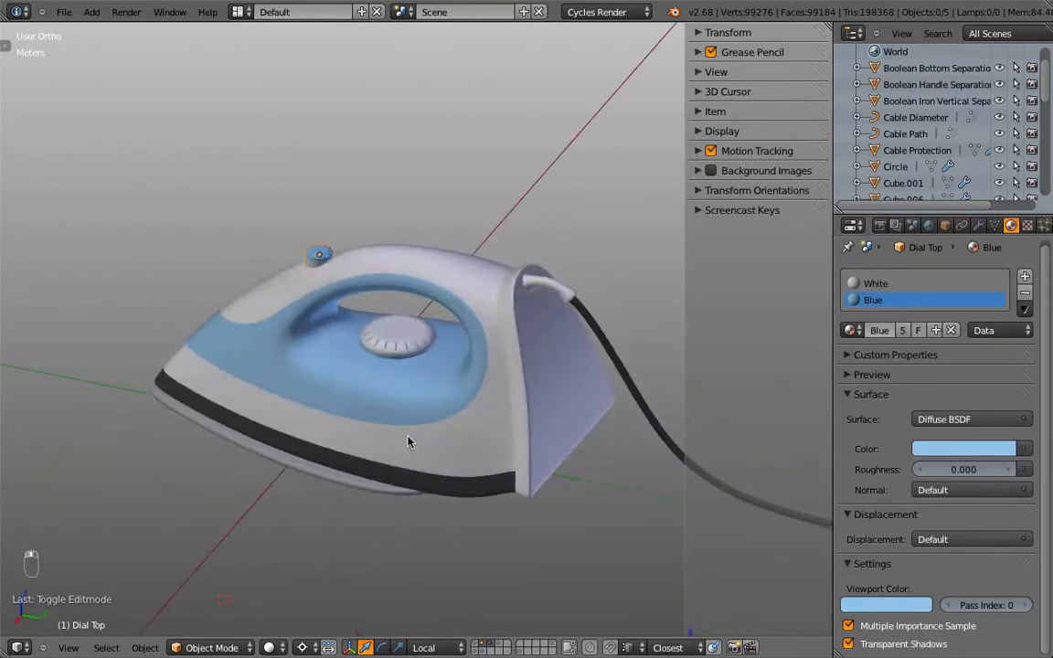
key("a")
middle_click_drag(329, 411, 390, 487)
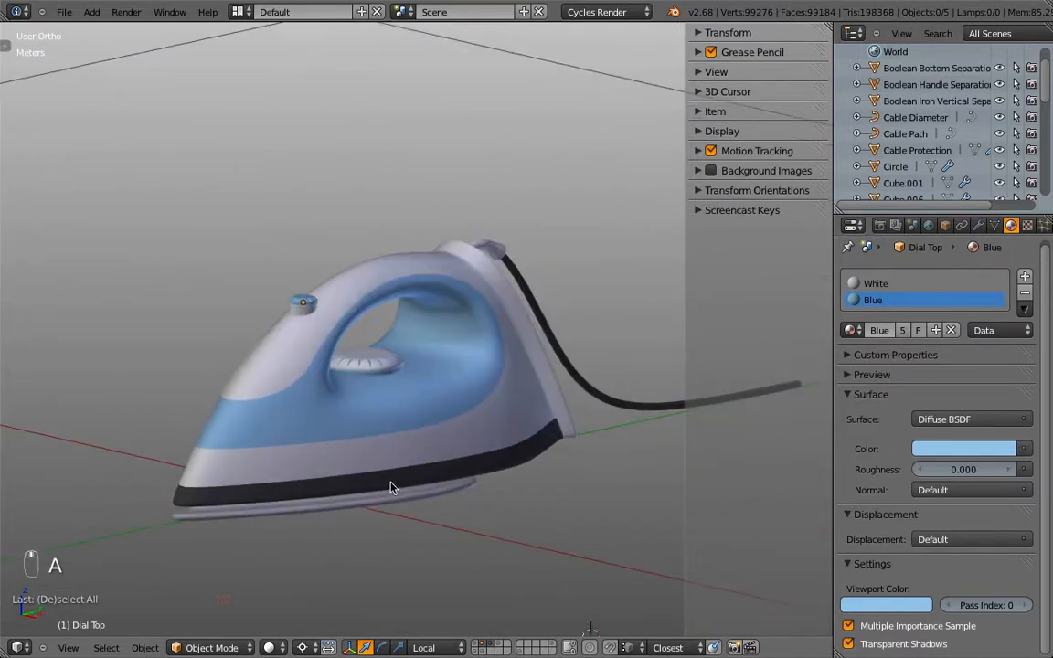
middle_click_drag(291, 337, 268, 357)
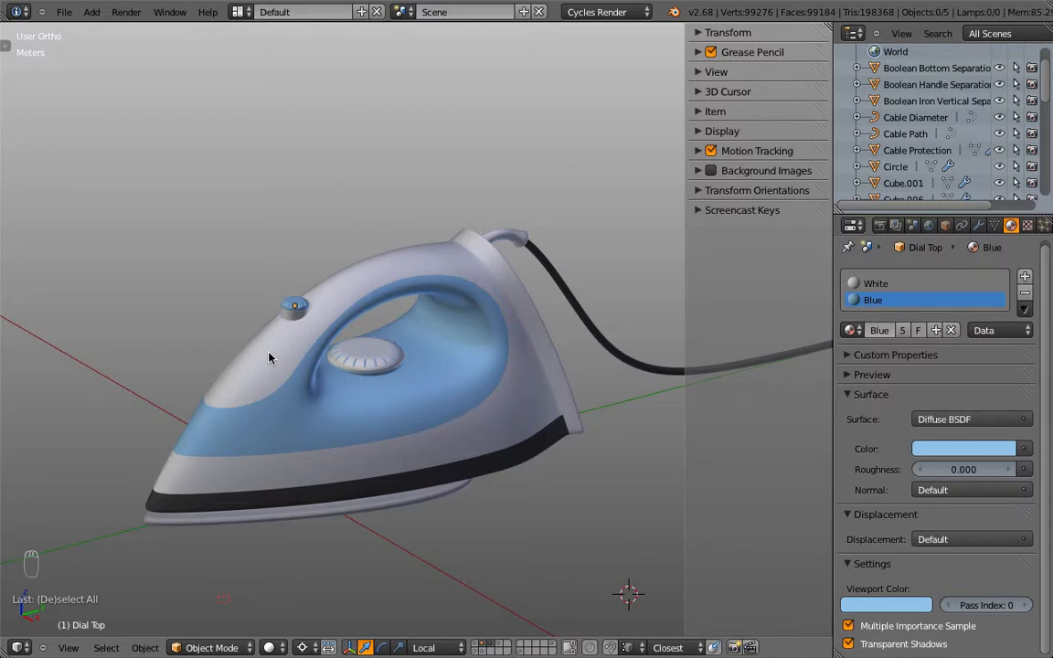
key("KP_3")
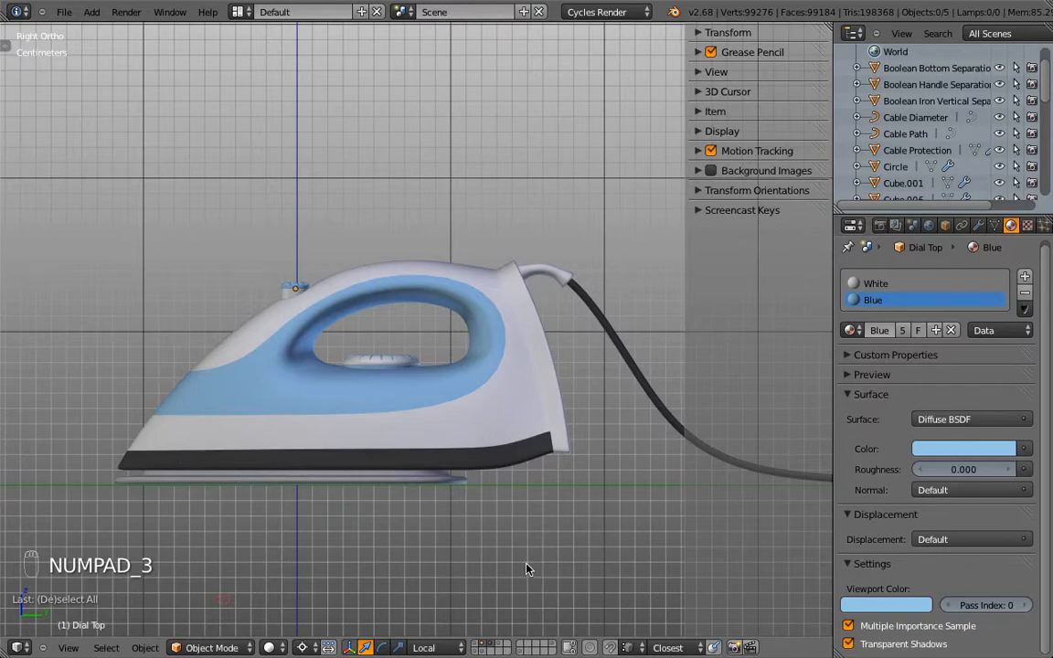
Switch to the layer with Iron 7 Boolean One Mesh, clear its face selection in mesh editing and return to Object Mode.
left_click(500, 646)
mouse_move(388, 384)
middle_mouse_down()
mouse_move(404, 423)
mouse_move(405, 393)
middle_mouse_up()
right_click(407, 393)
key("Tab")
scroll(460, 454, "up", 3)
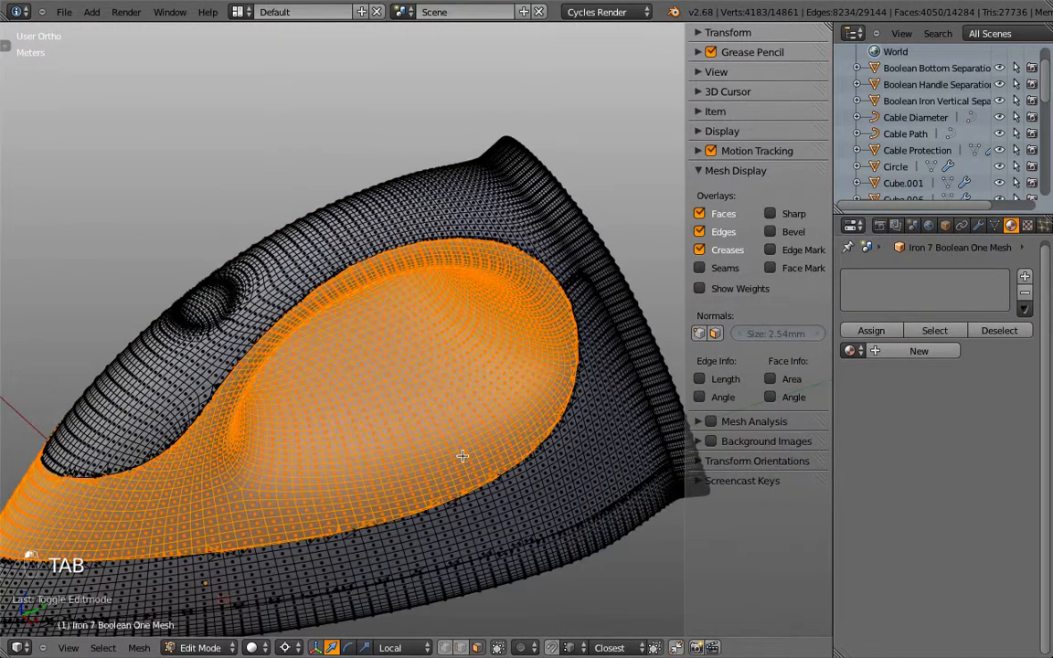
key("z")
key("z")
key("a")
mouse_move(485, 465)
middle_mouse_down()
mouse_move(481, 435)
mouse_move(172, 409)
mouse_move(188, 376)
mouse_move(402, 354)
mouse_move(458, 378)
mouse_move(437, 447)
mouse_move(510, 461)
mouse_move(552, 445)
middle_mouse_up()
key("Tab")
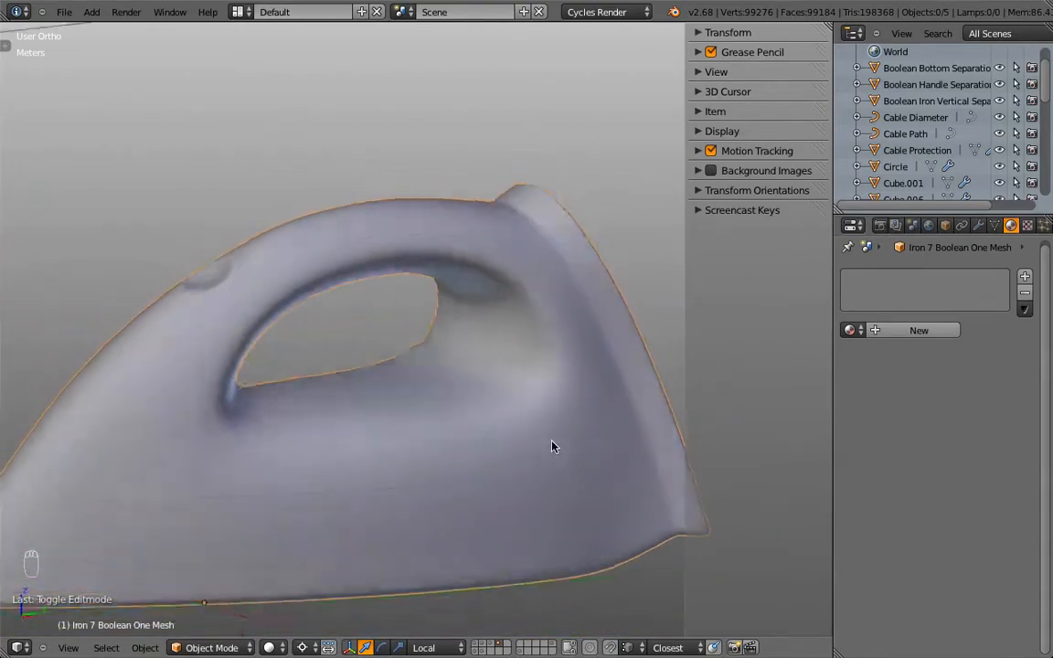
Select all faces linked to one face of the region around the handle opening in the one-piece iron mesh.
key("Tab")
mouse_move(328, 339)
middle_mouse_down()
mouse_move(301, 315)
mouse_move(334, 383)
mouse_move(328, 348)
middle_mouse_up()
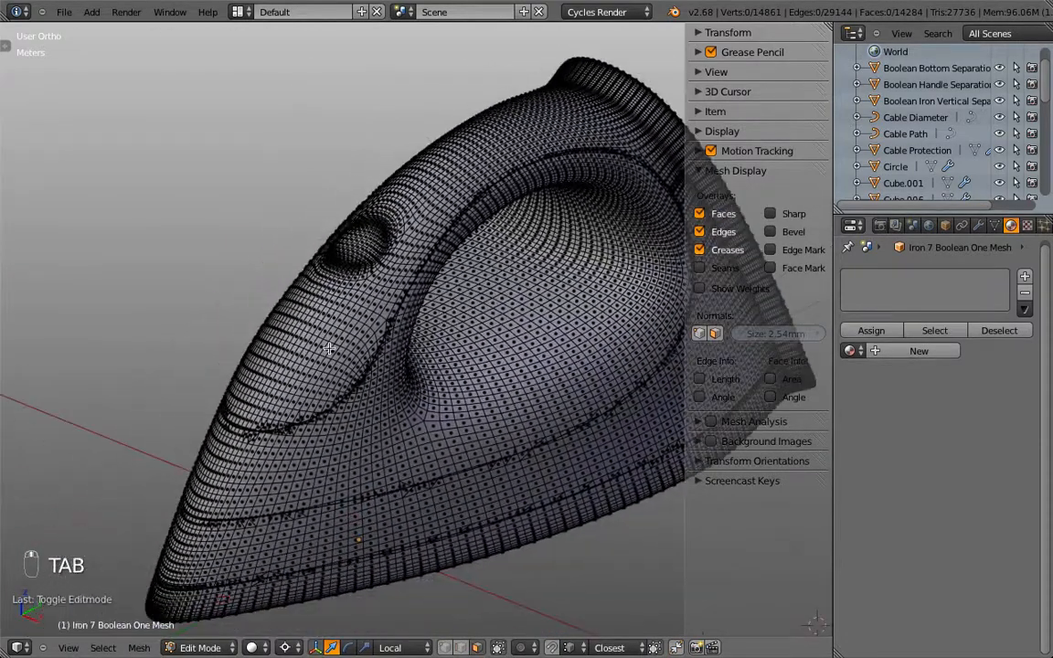
right_click(336, 443)
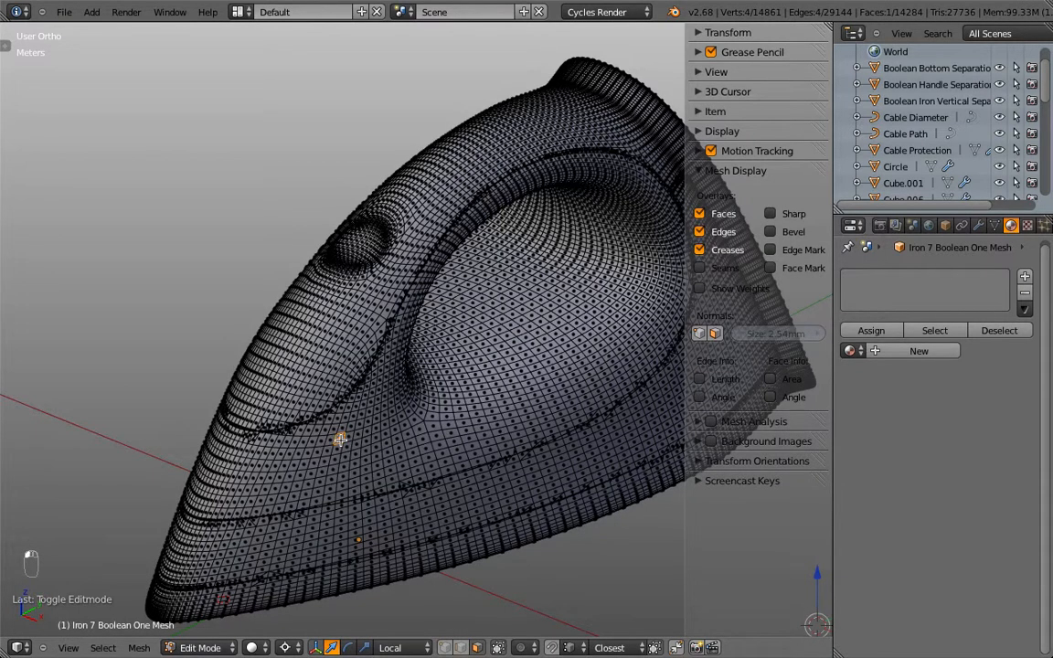
key("l")
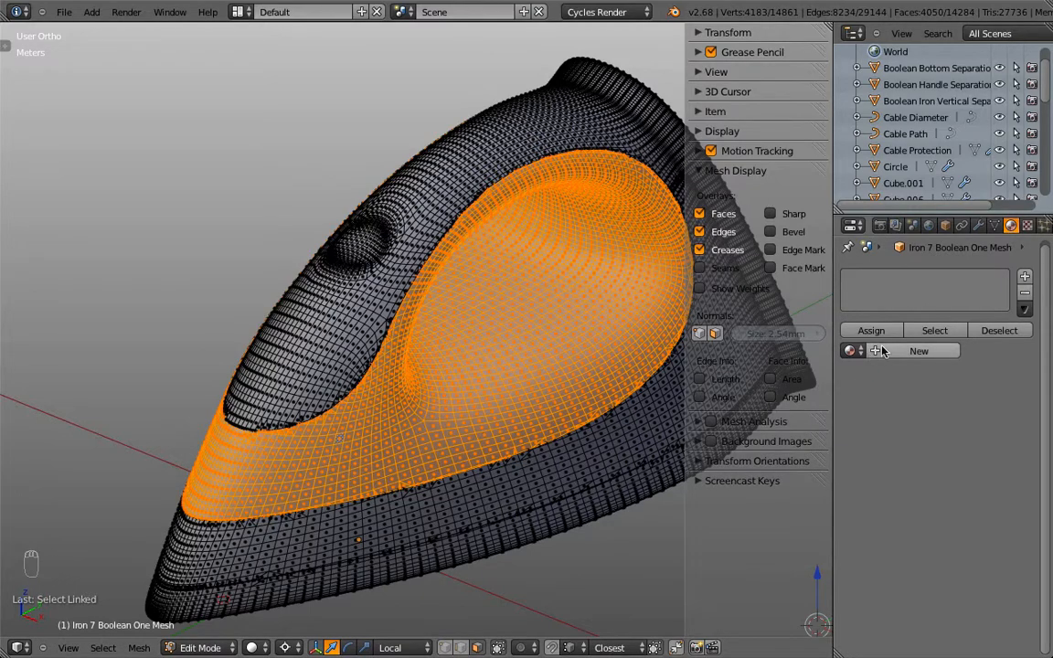
Add a material slot to the one-piece iron mesh and link the existing Blue material to it.
left_click(1024, 277)
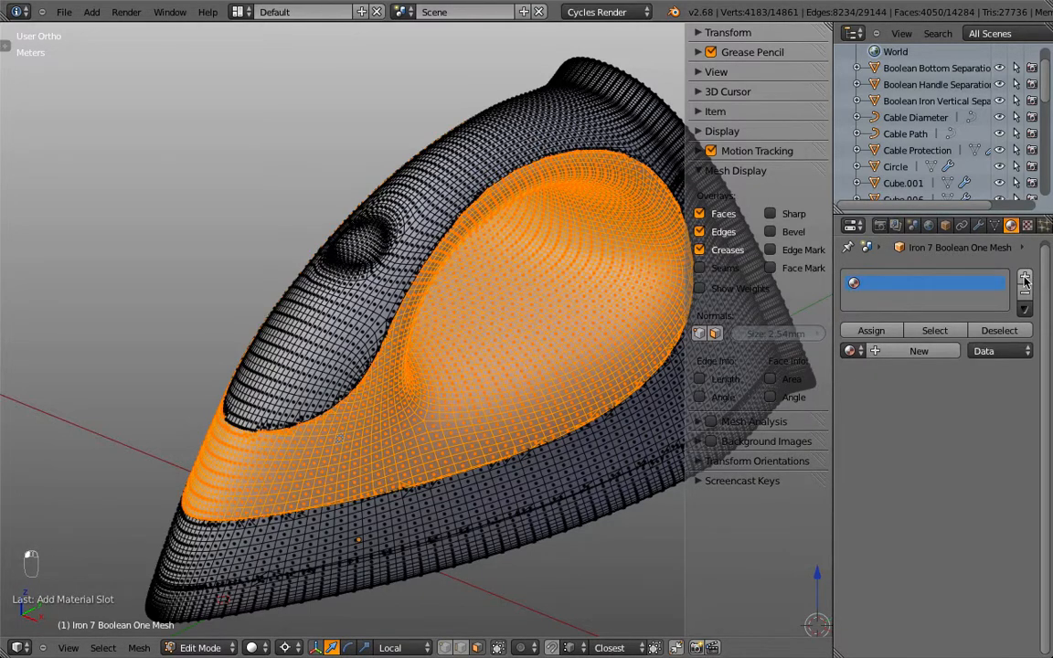
left_click(852, 351)
left_click(896, 375)
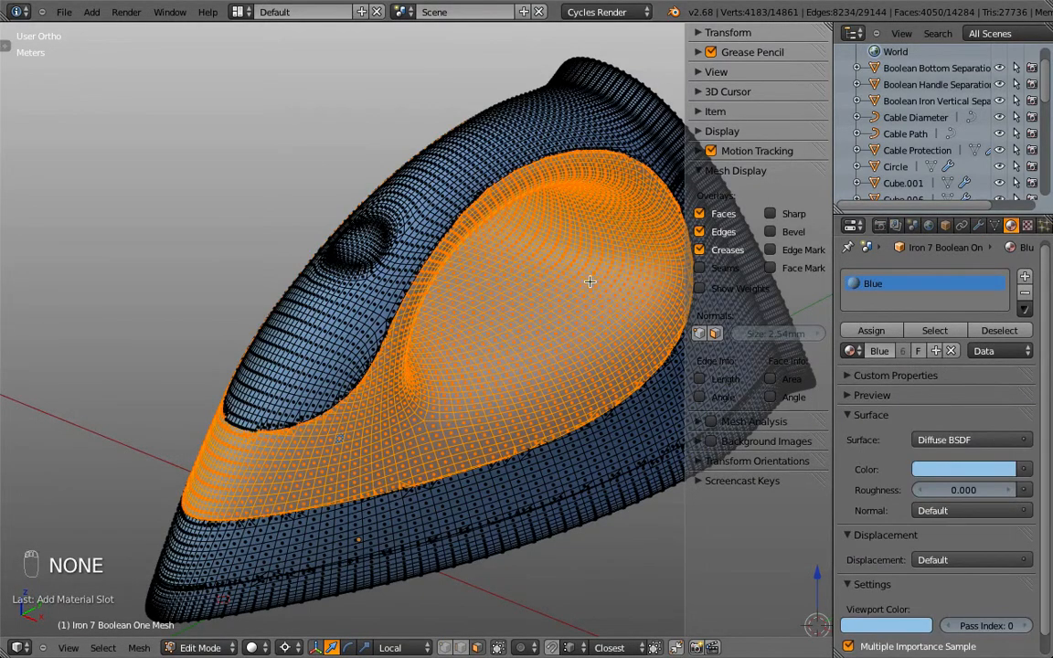
Clear the face selection, then select the linked faces of the iron's top and back shell and of the side band above the lower rim.
middle_click_drag(590, 281, 224, 282)
key("Tab")
key("Tab")
key("a")
key("a")
key("a")
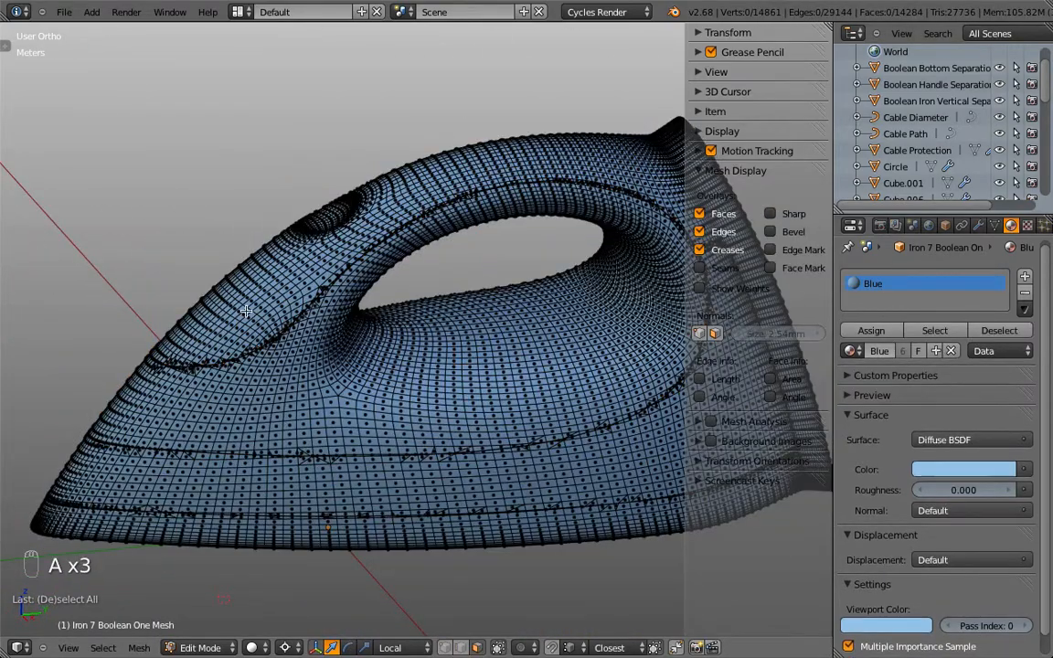
key("l")
scroll(246, 312, "down", 3)
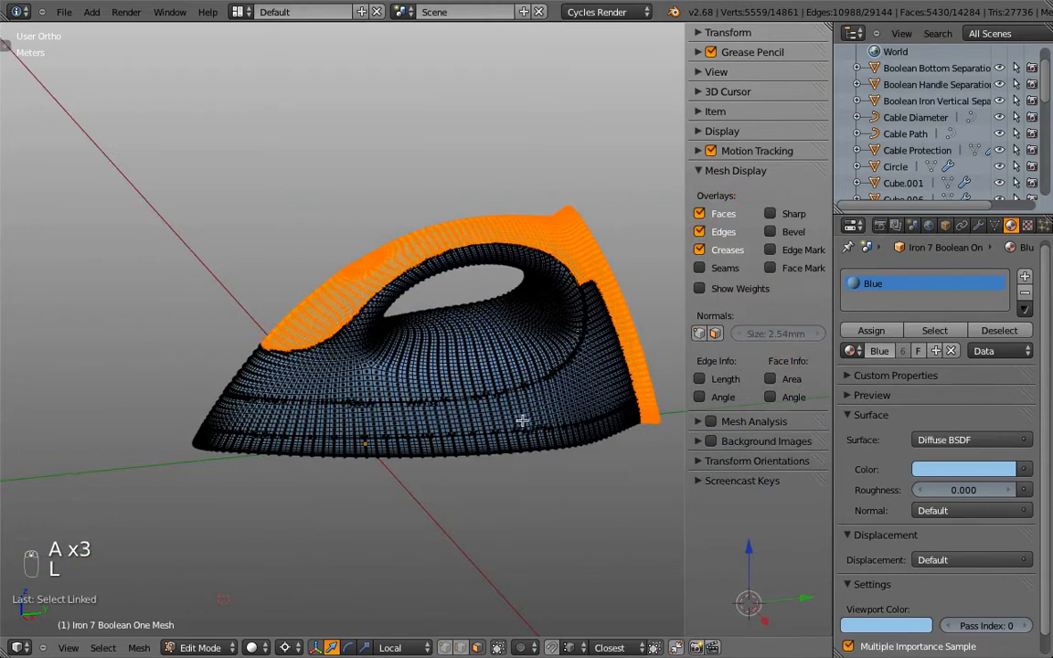
key("l")
key("l")
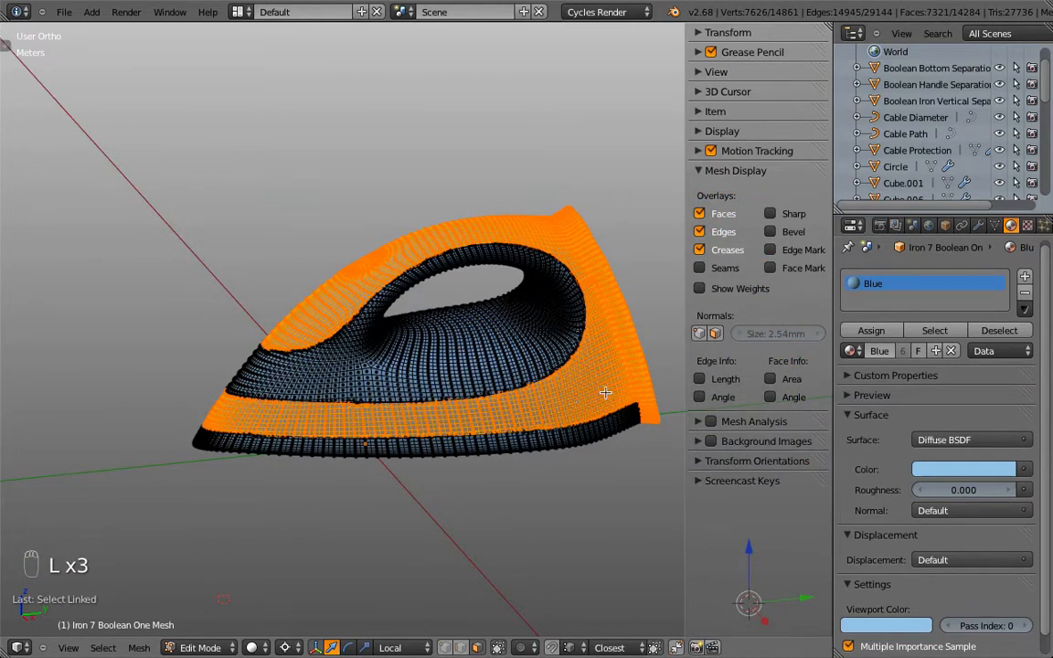
Add a second material slot with the White material, assign it to the selected faces and return to Object Mode.
left_click(1024, 276)
left_click(851, 351)
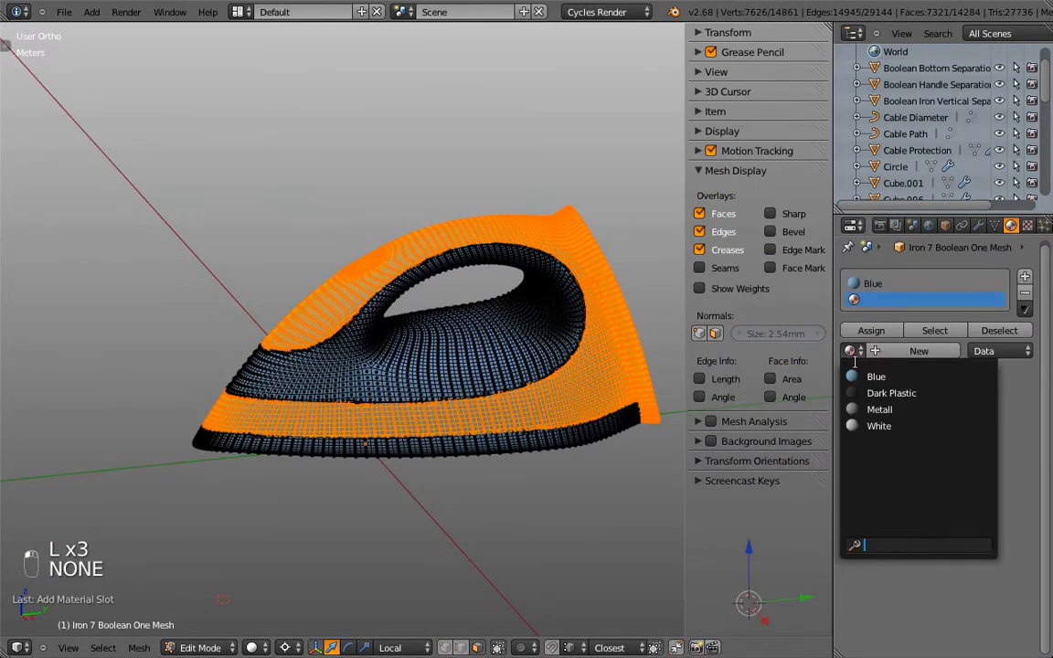
left_click(863, 426)
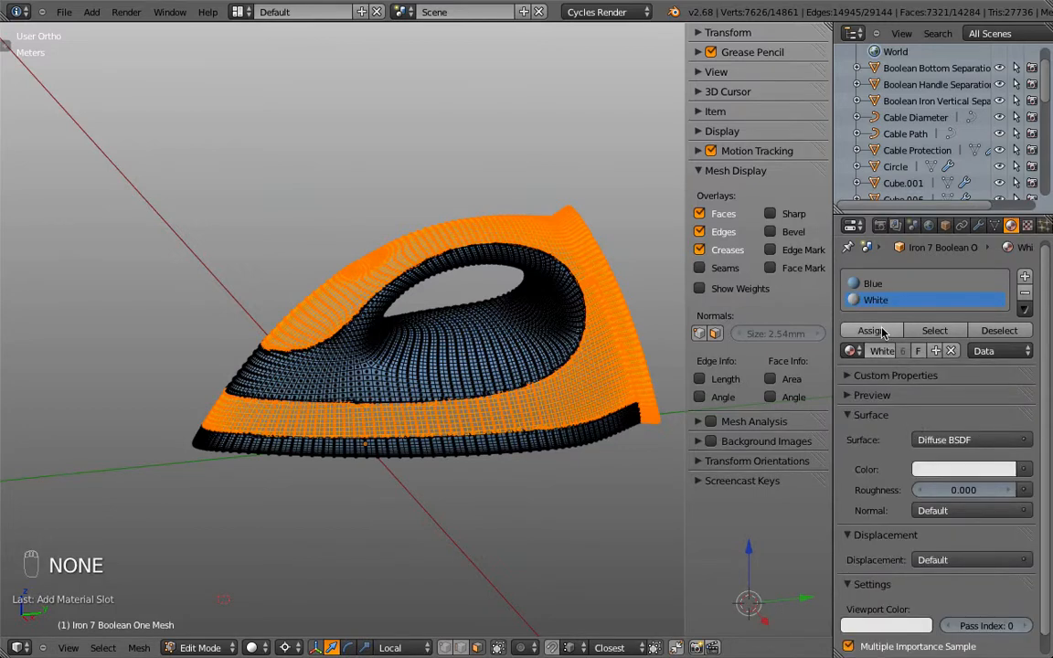
left_click(873, 331)
key("q")
key("Tab")
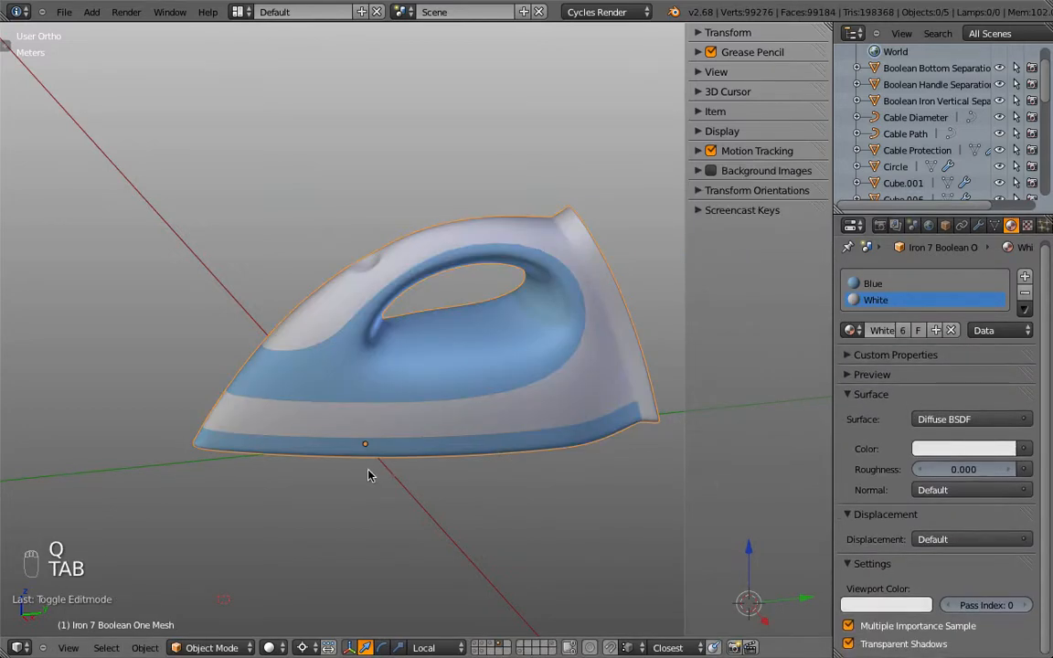
Go back into mesh editing, clear the face selection and select all linked faces of the iron's lower rim.
key("Tab")
key("q")
key("a")
key("a")
key("a")
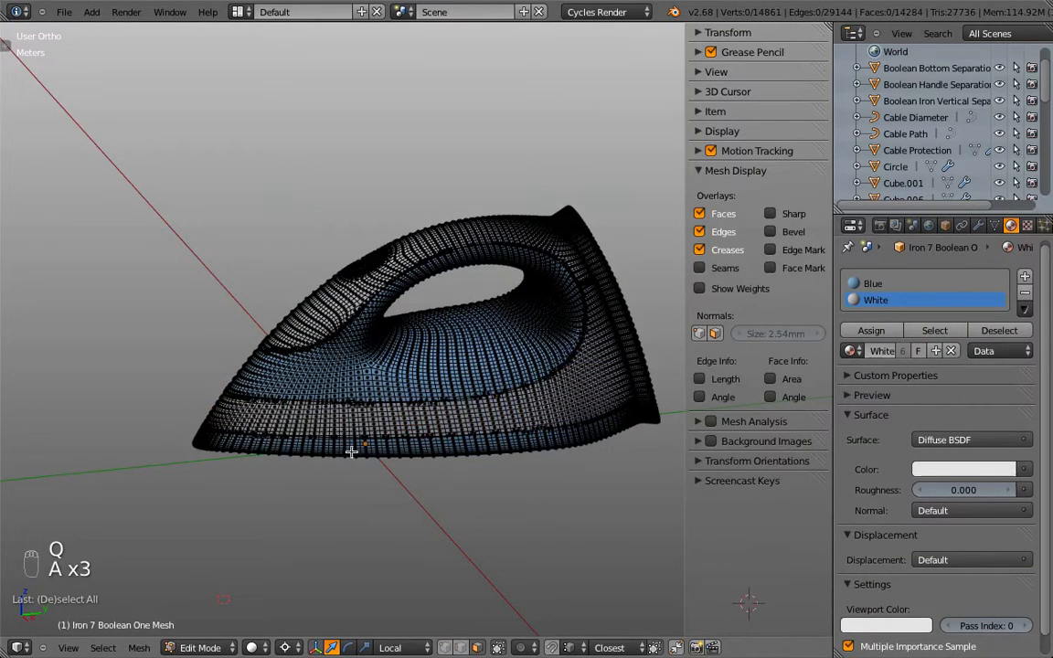
key("l")
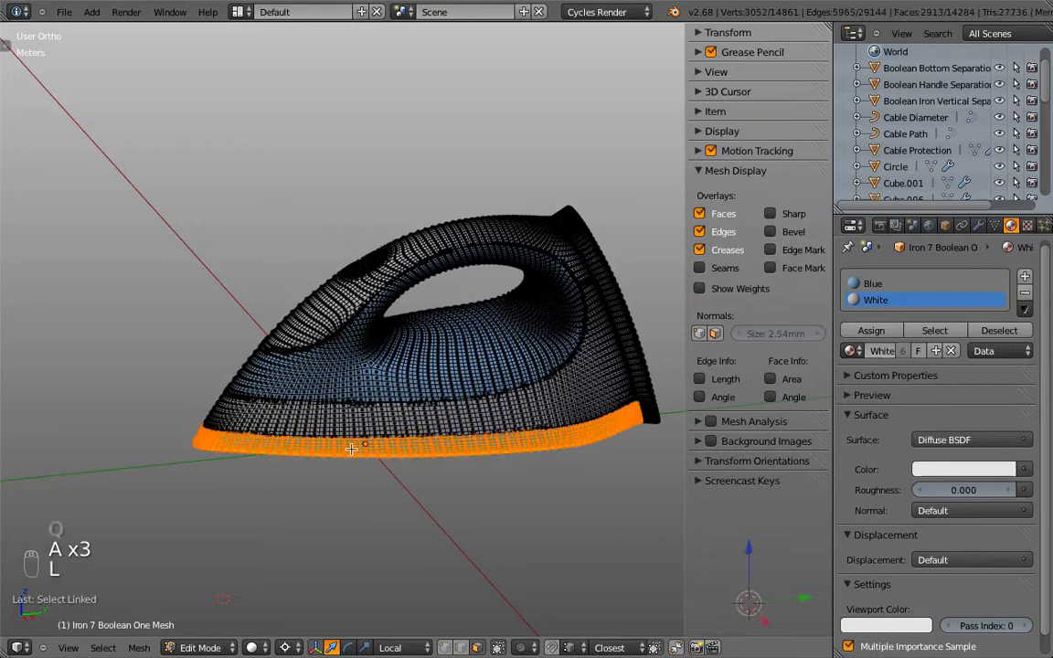
Add a third material slot with Dark Plastic, assign it to the selected rim faces and return to Object Mode.
left_click(1024, 277)
left_click(850, 361)
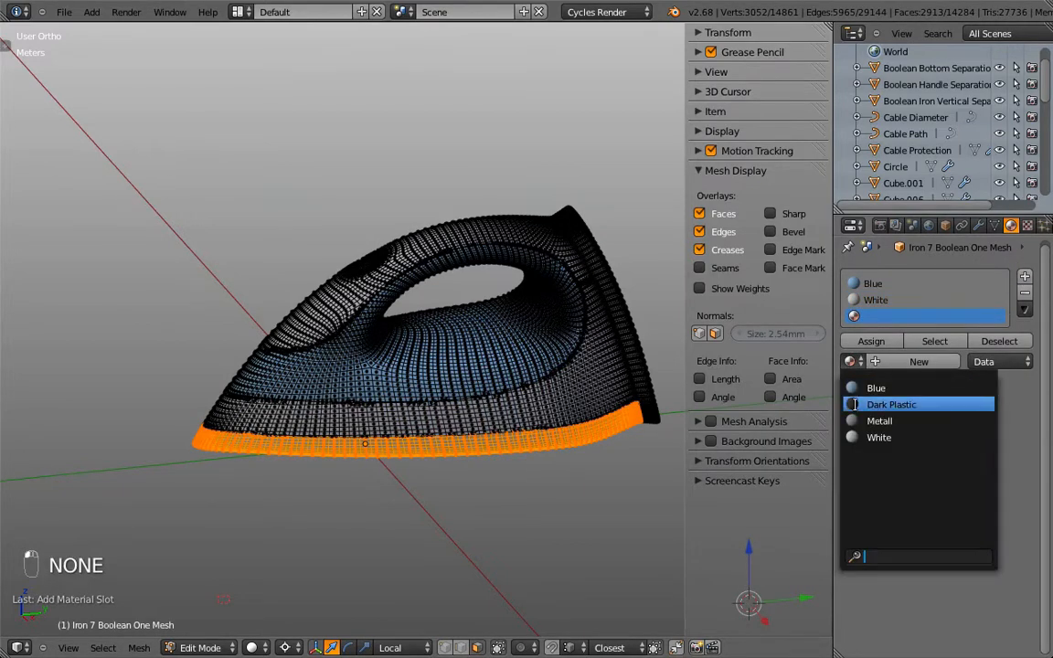
left_click(891, 404)
left_click(871, 341)
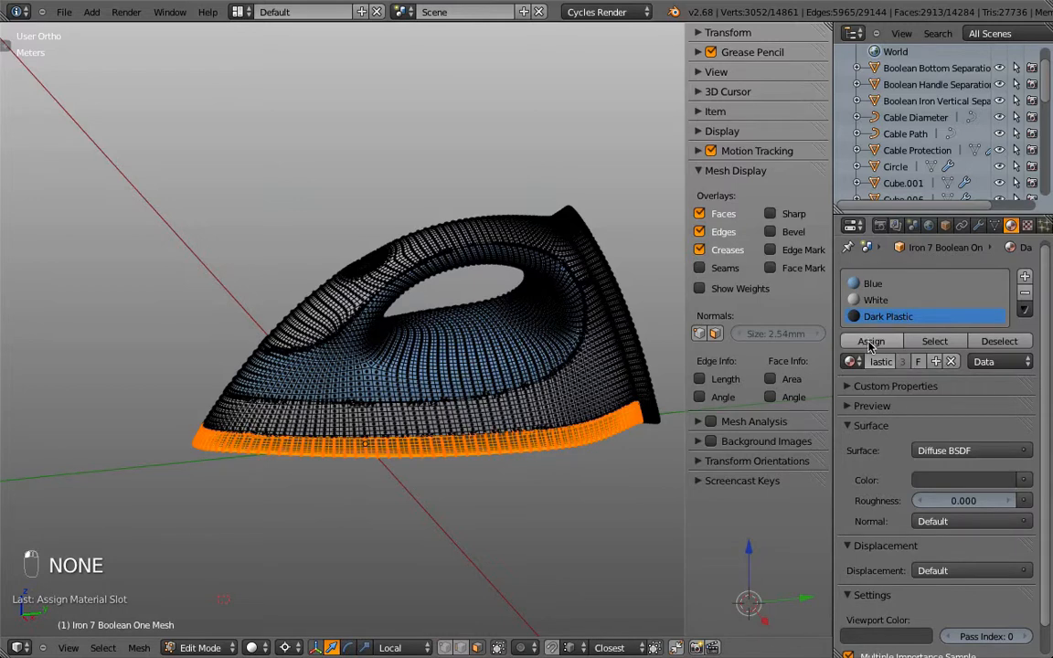
key("Tab")
Compare the two iron versions by switching between their neighbouring layers, and clear the object selection.
middle_click_drag(592, 400, 492, 652)
left_click(490, 643)
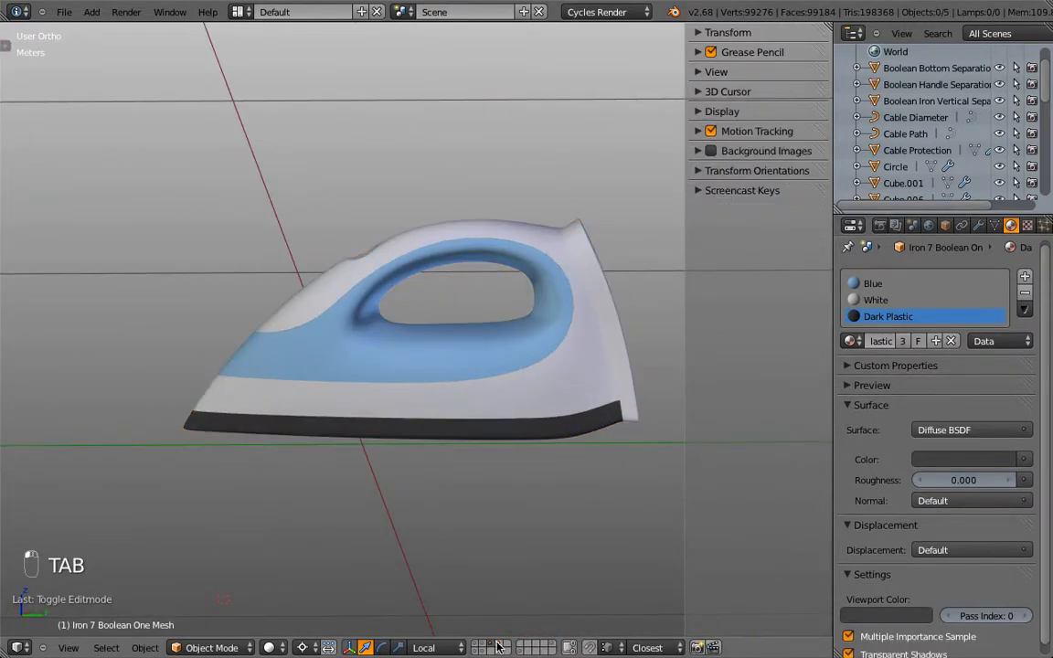
left_click(498, 643)
left_click(491, 643)
key("a")
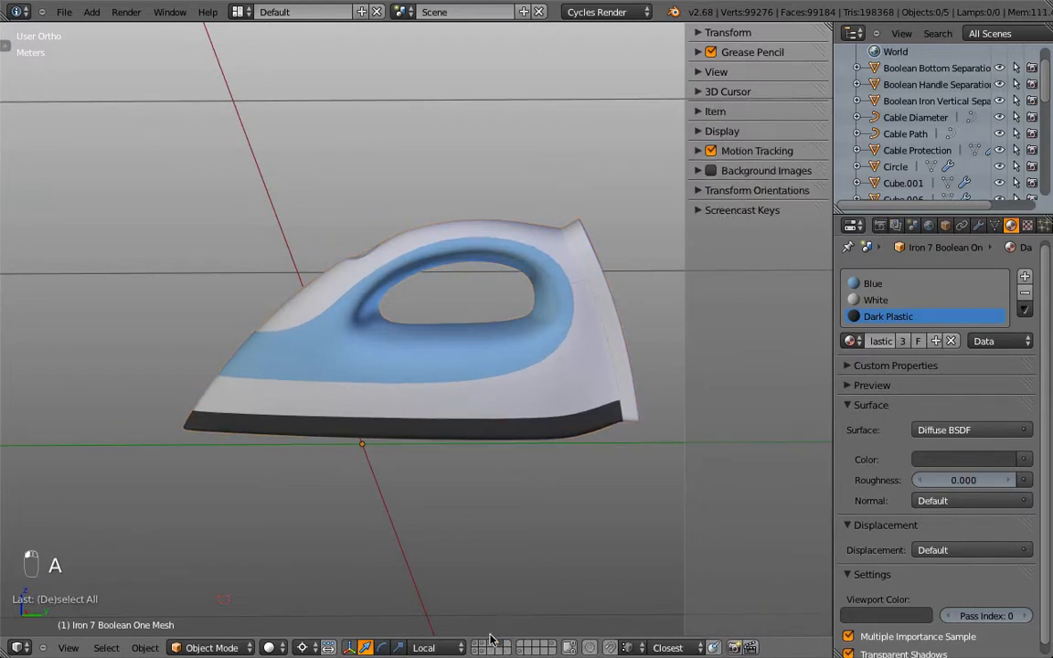
Examine the coloured one-piece iron from several sides, including the front and right orthographic views.
middle_click_drag(402, 346, 344, 334)
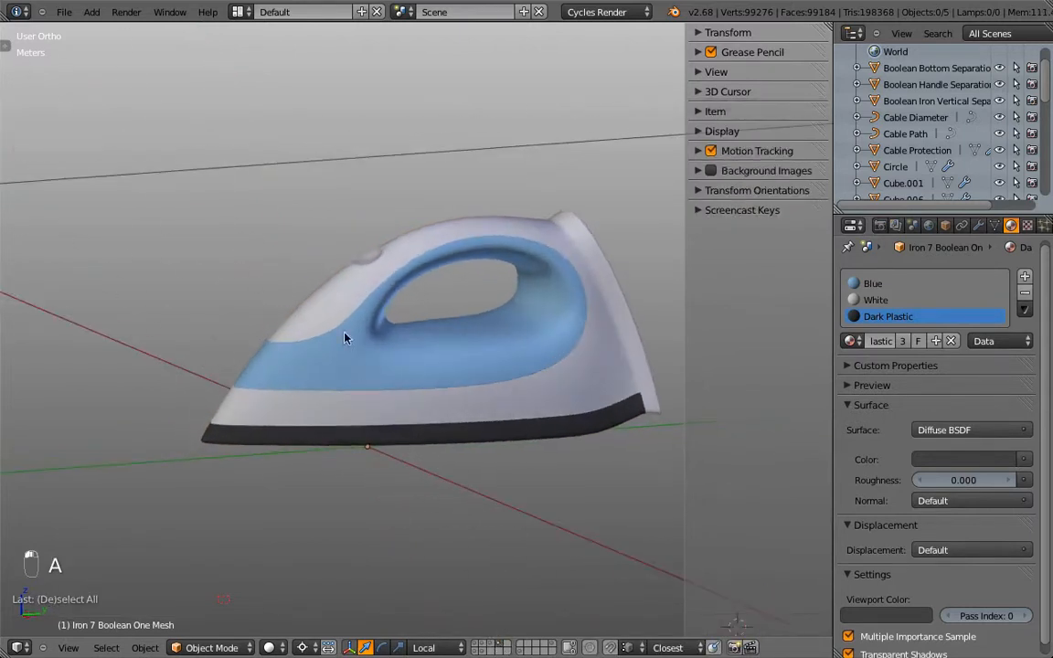
scroll(281, 307, "up", 5)
scroll(274, 308, "down", 4)
middle_click_drag(256, 314, 85, 298)
scroll(353, 254, "down", 4)
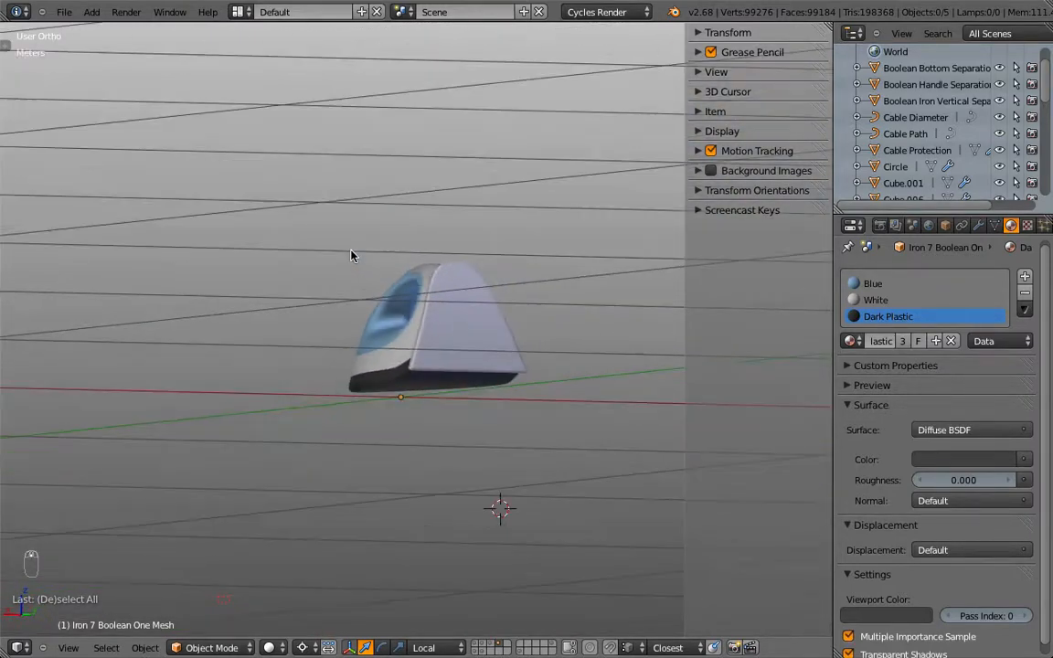
key("KP_1")
key("KP_3")
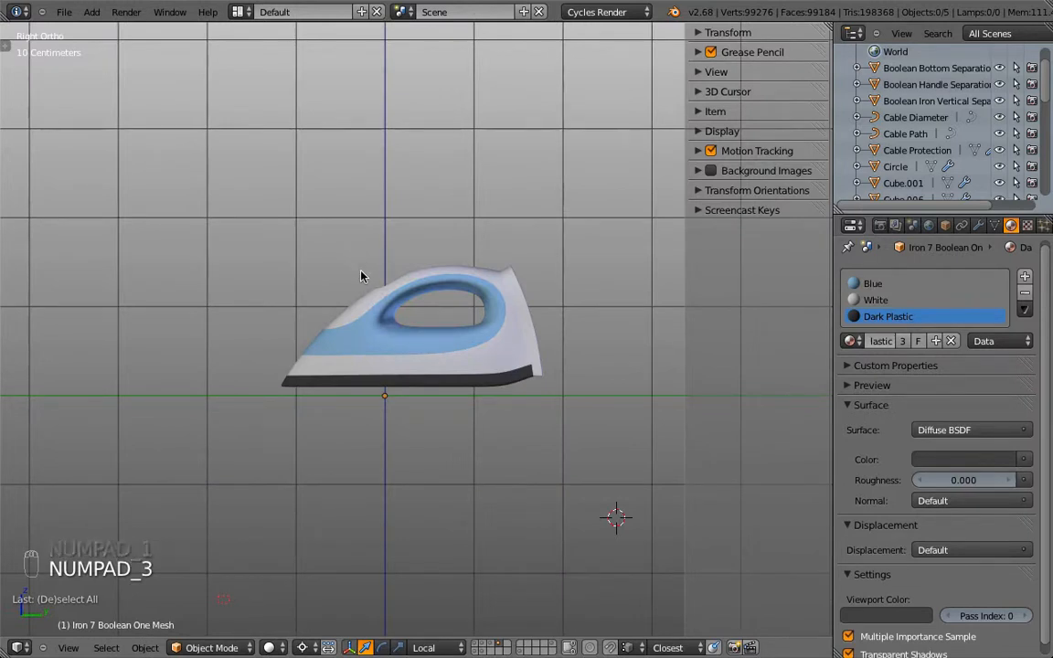
Show the separate-parts iron body's layer together with the layer holding the dials, sole plate and cable, and view the complete iron at an angle.
left_click(489, 645)
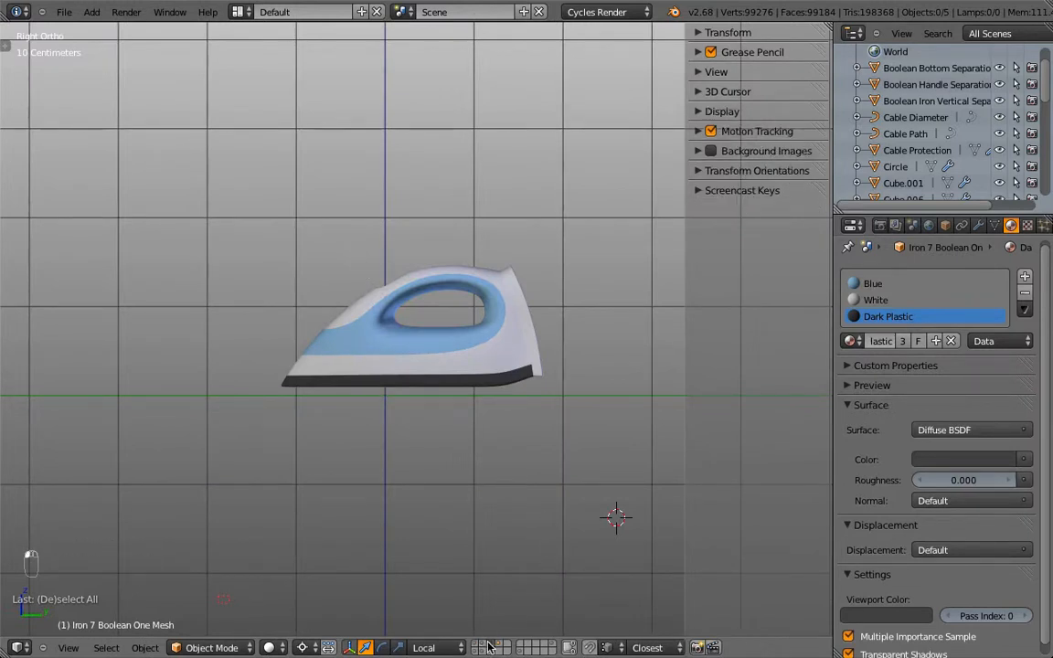
left_click(482, 643, "shift")
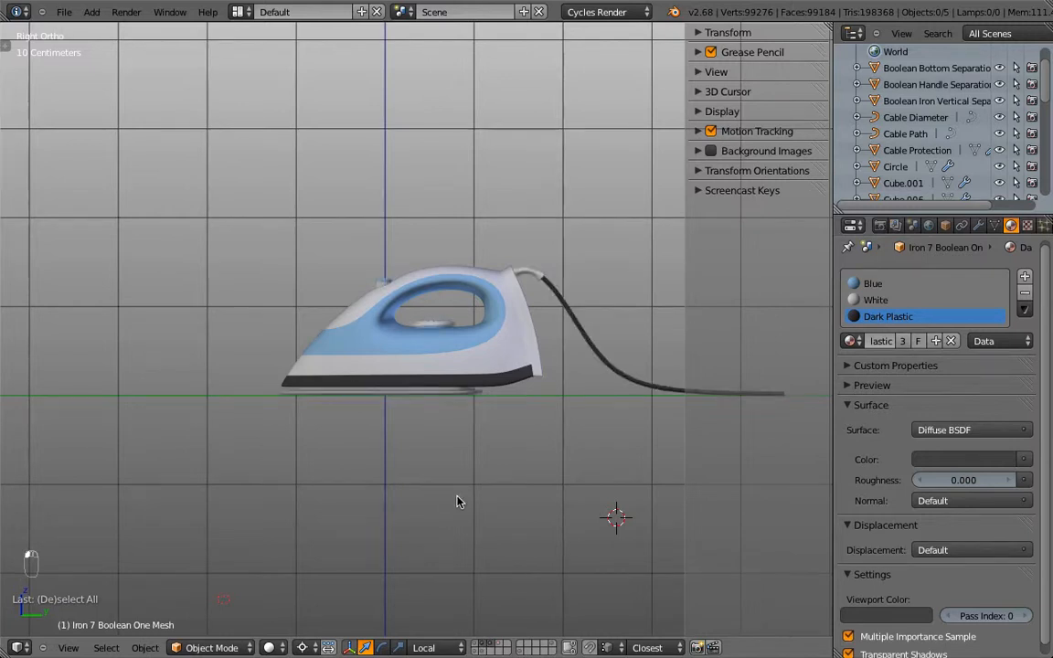
middle_click_drag(458, 498, 529, 508)
key("shift+super")
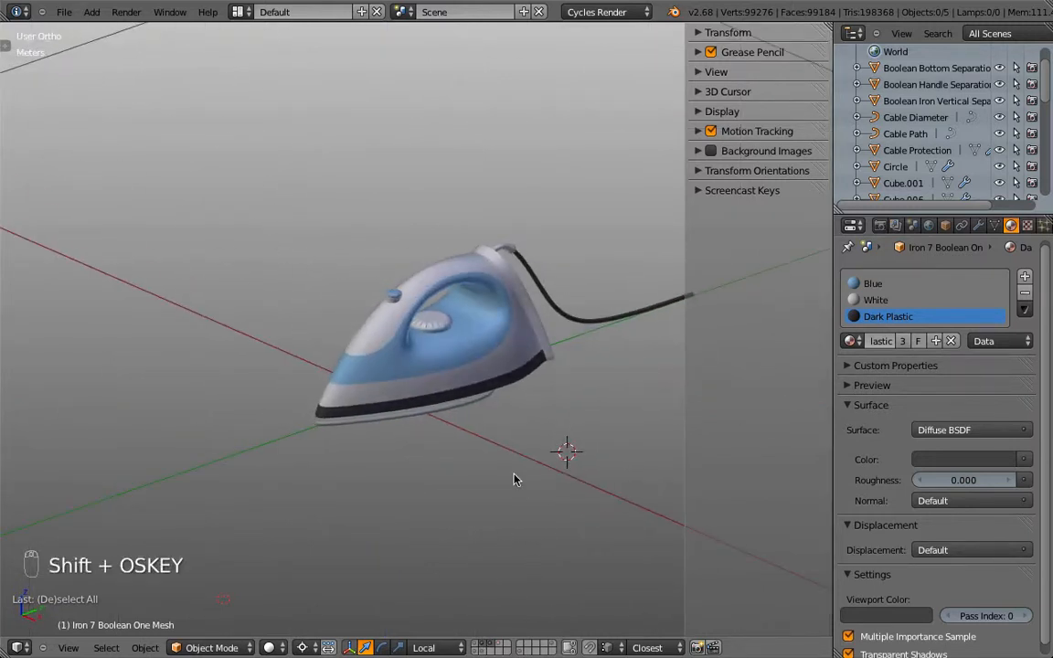